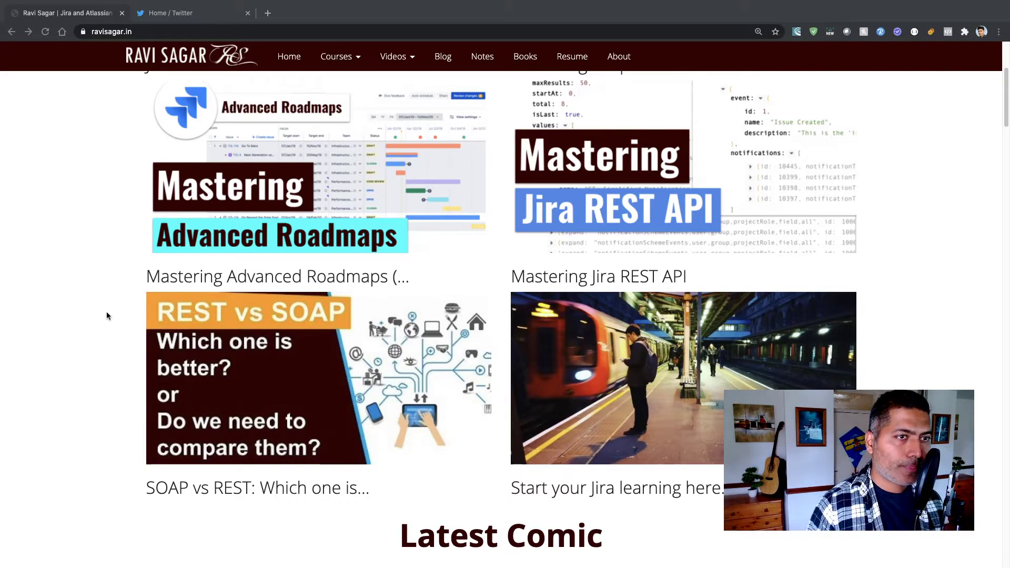
- Capture a screenshot of the homepage area from the site logo down through the course tiles
scroll(107, 315, up, 4)
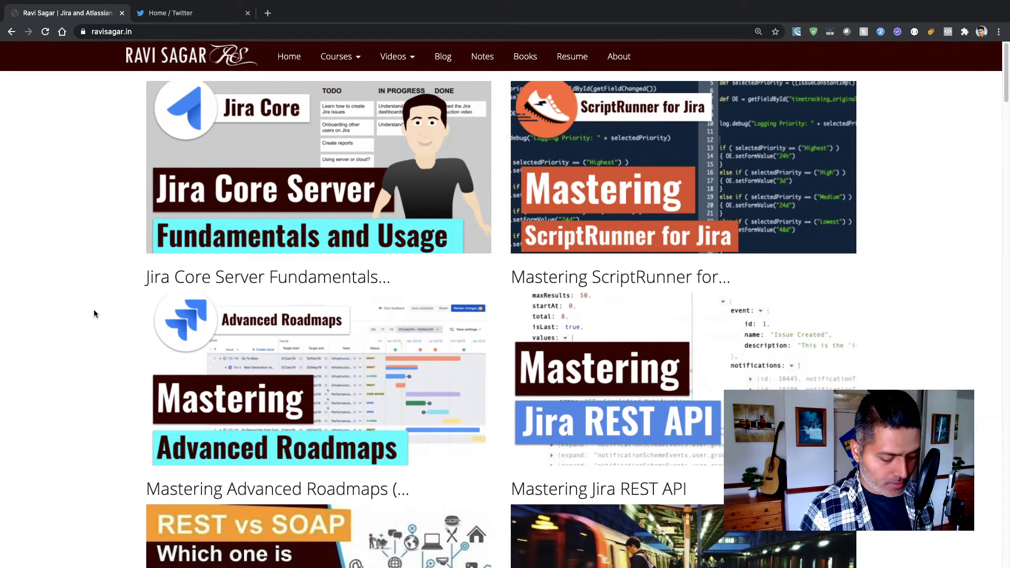
key(super+shift+4)
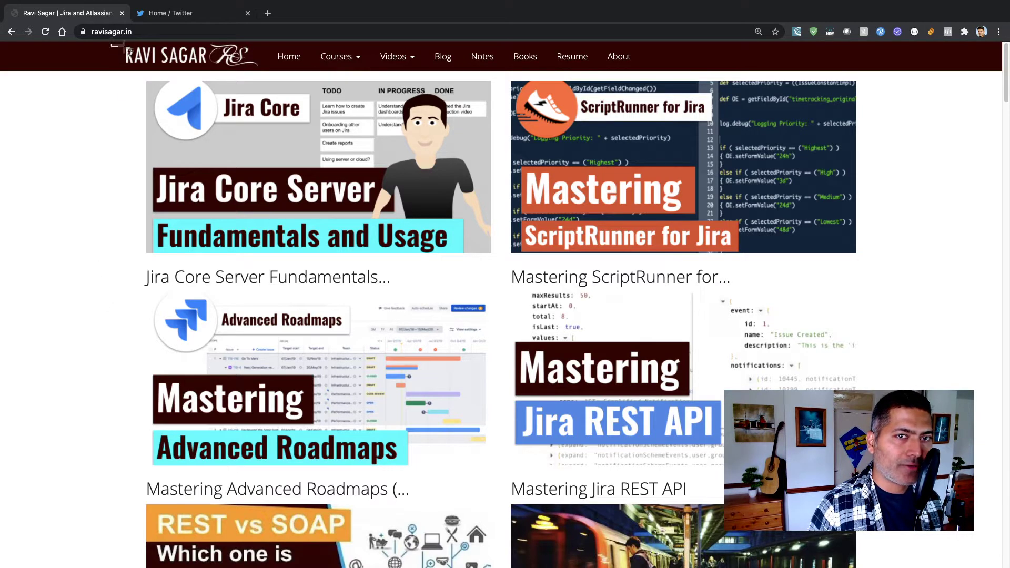
drag(111, 45, 887, 564)
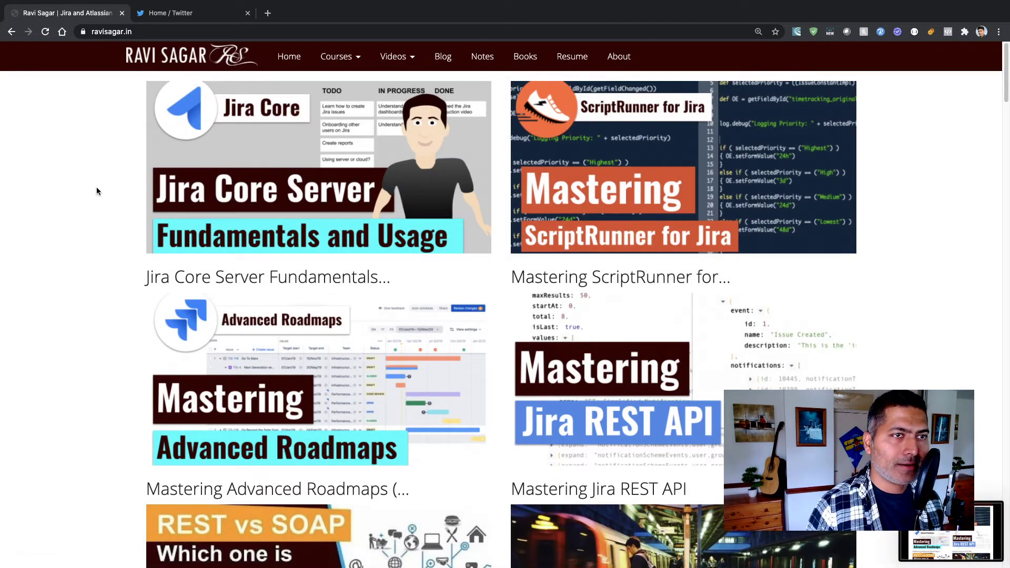
scroll(96, 191, down, 9)
scroll(97, 205, up, 9)
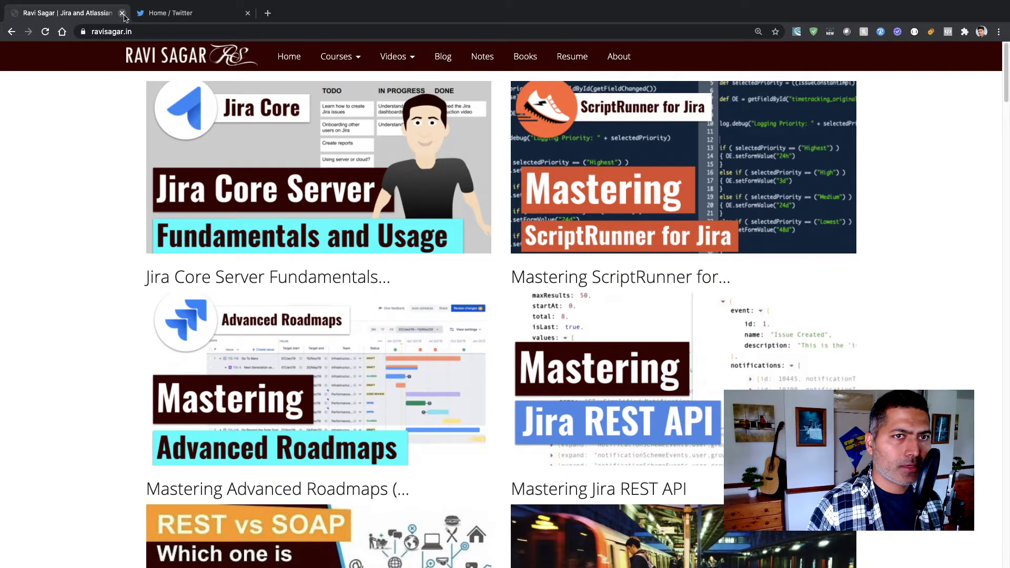
click(162, 31)
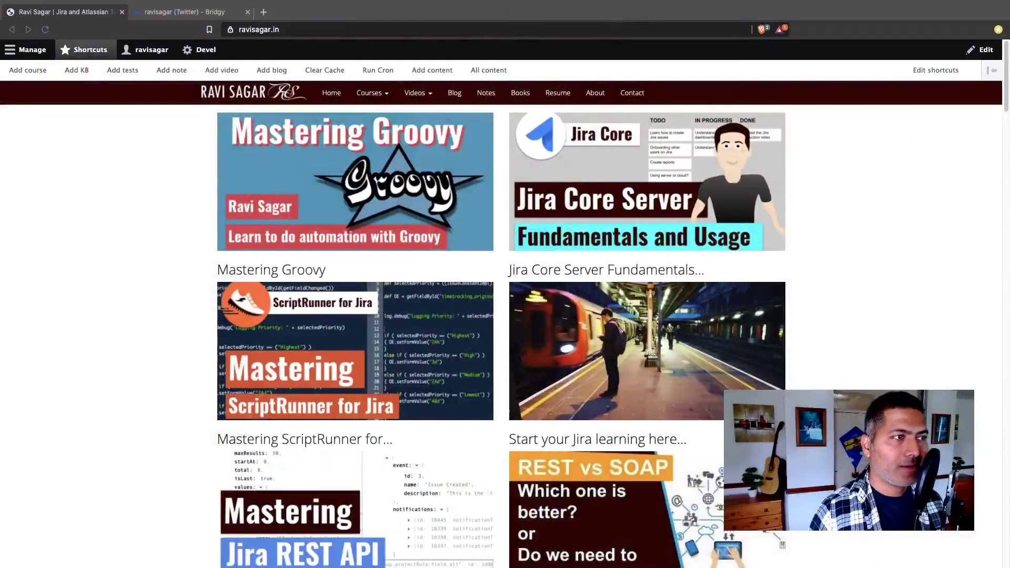
- Open the form for creating a new note on the Drupal site and start on its title
click(130, 264)
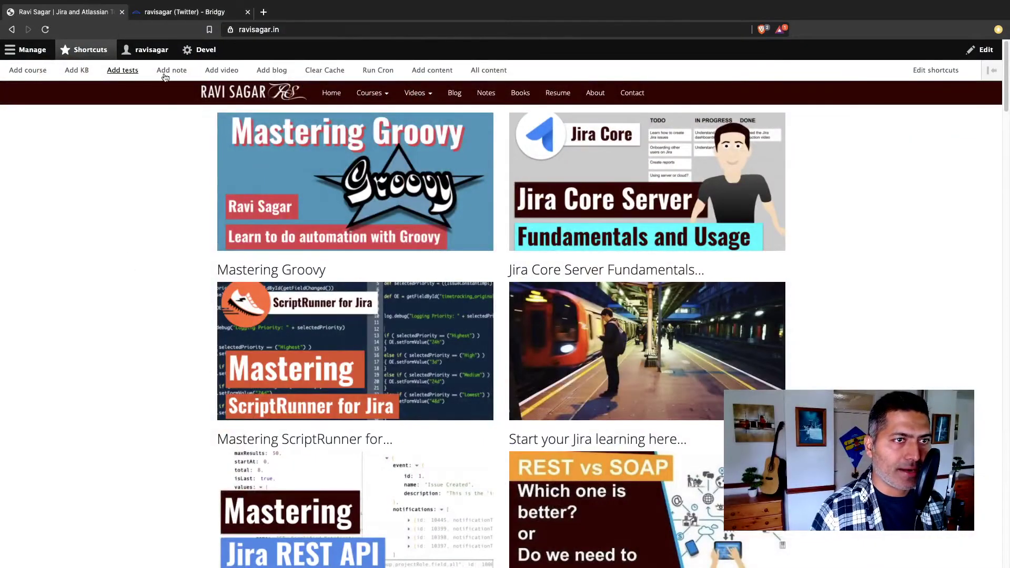
click(183, 73)
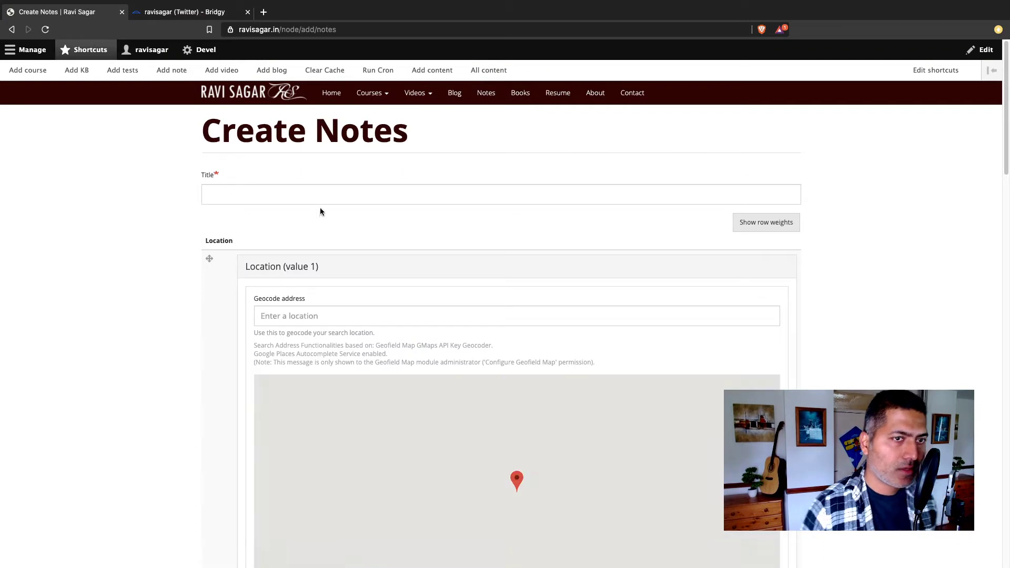
click(314, 198)
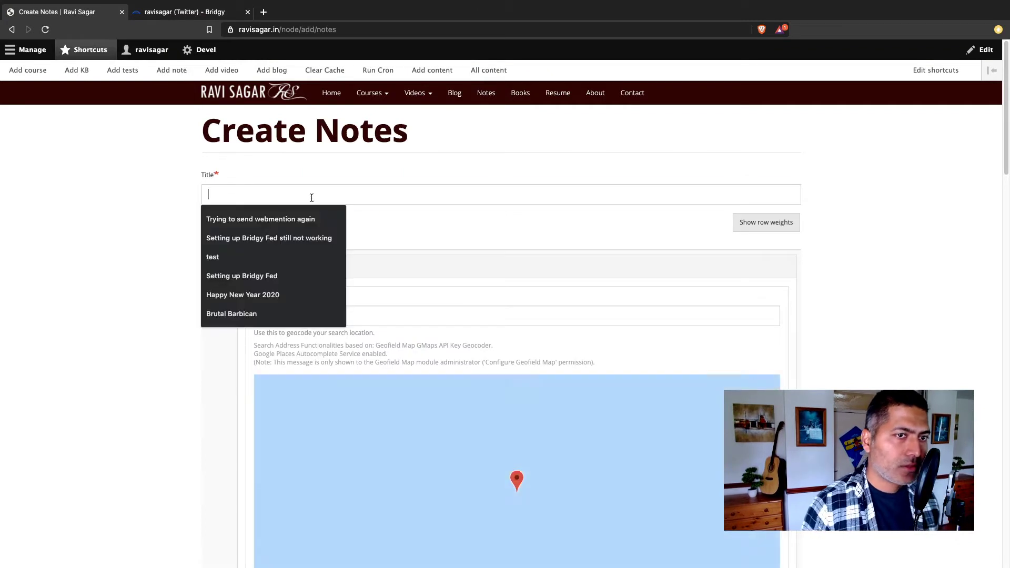
text(I a)
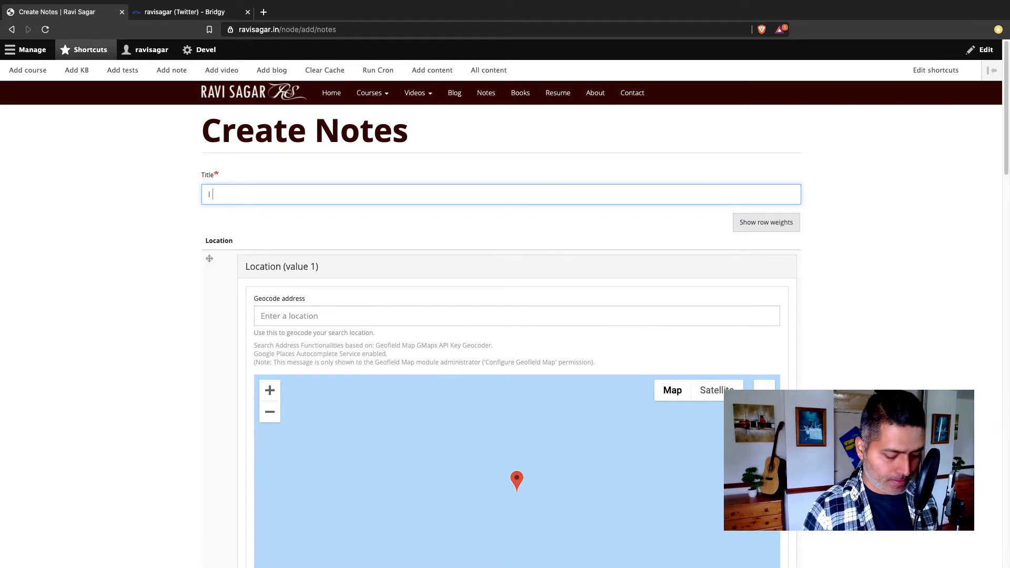
text(am)
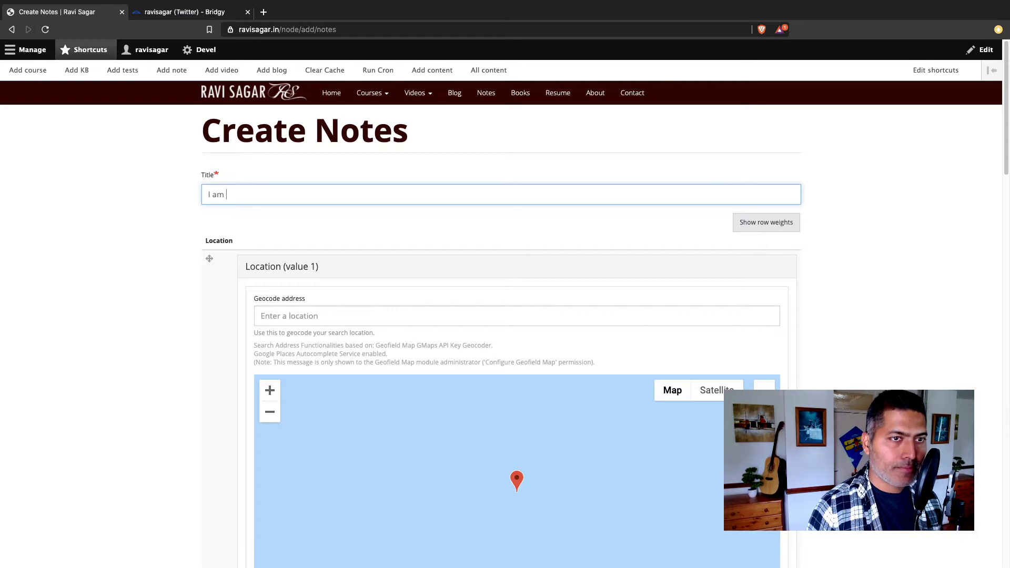
key(BackSpace)
key(BackSpace)
key(BackSpace)
key(BackSpace)
key(BackSpace)
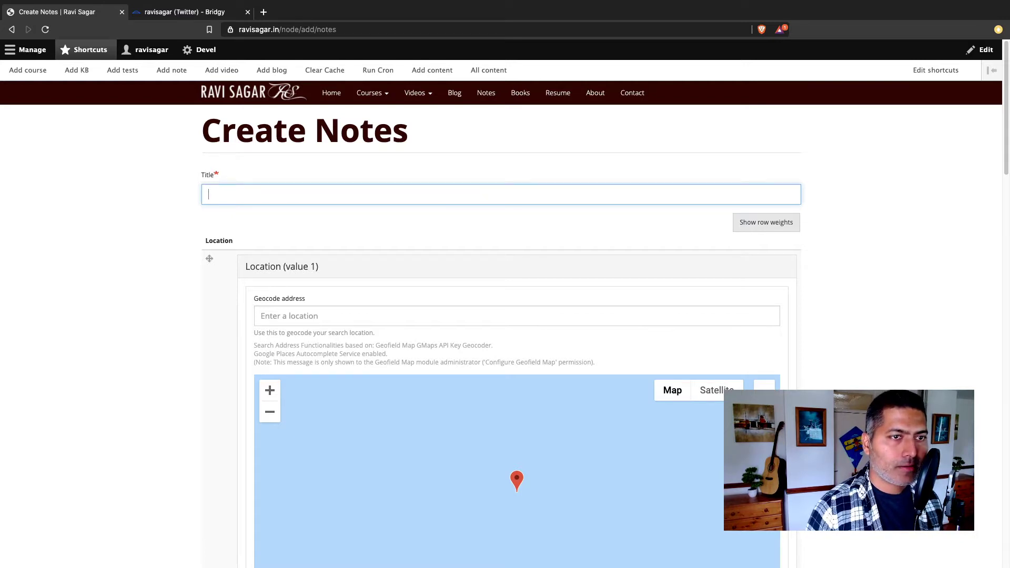
- Title the note "Now I can reply and interact with twitter from my Drupal site" and select the whole title
text(Now I c)
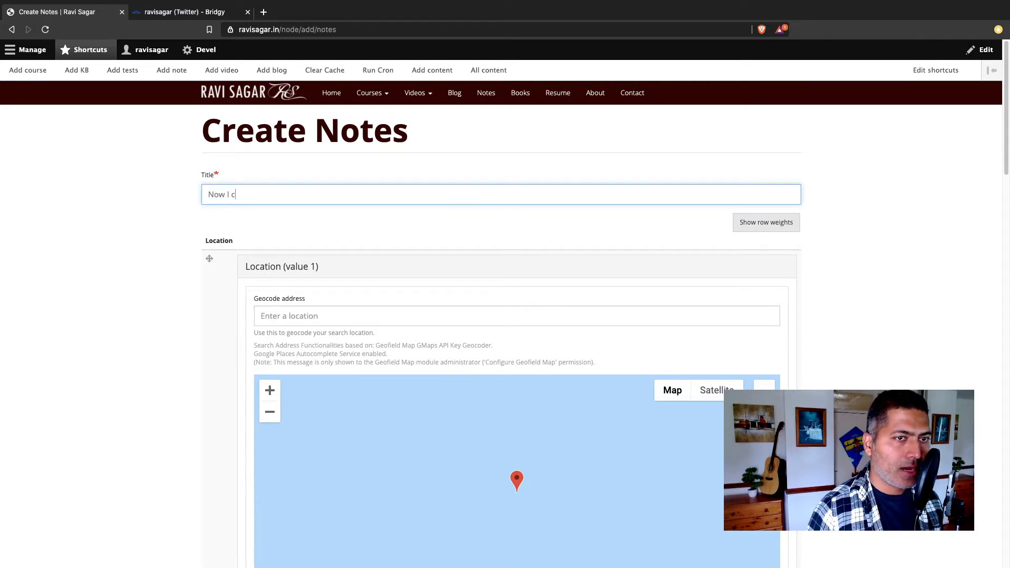
text(an repli)
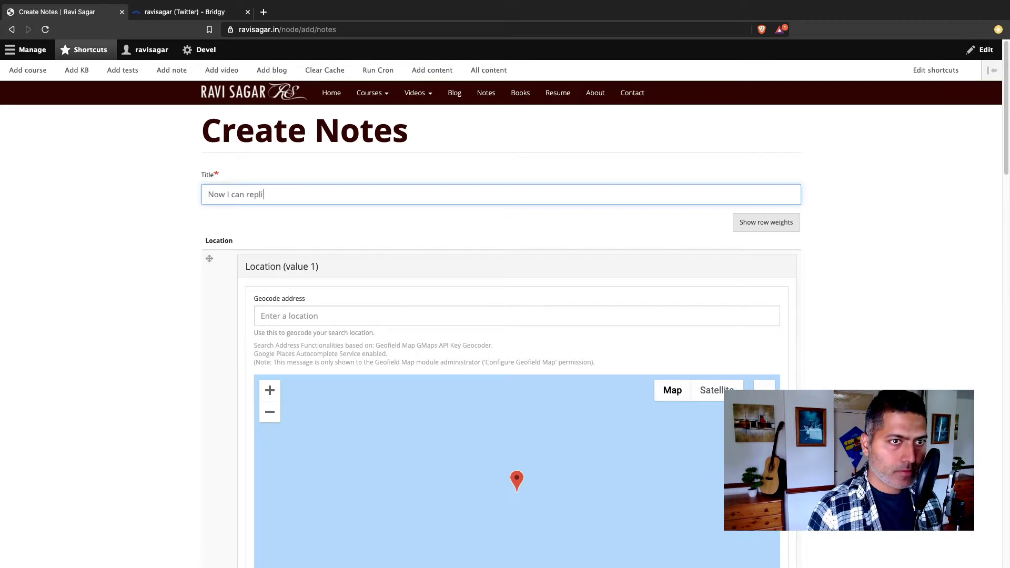
key(BackSpace)
text(y and inter)
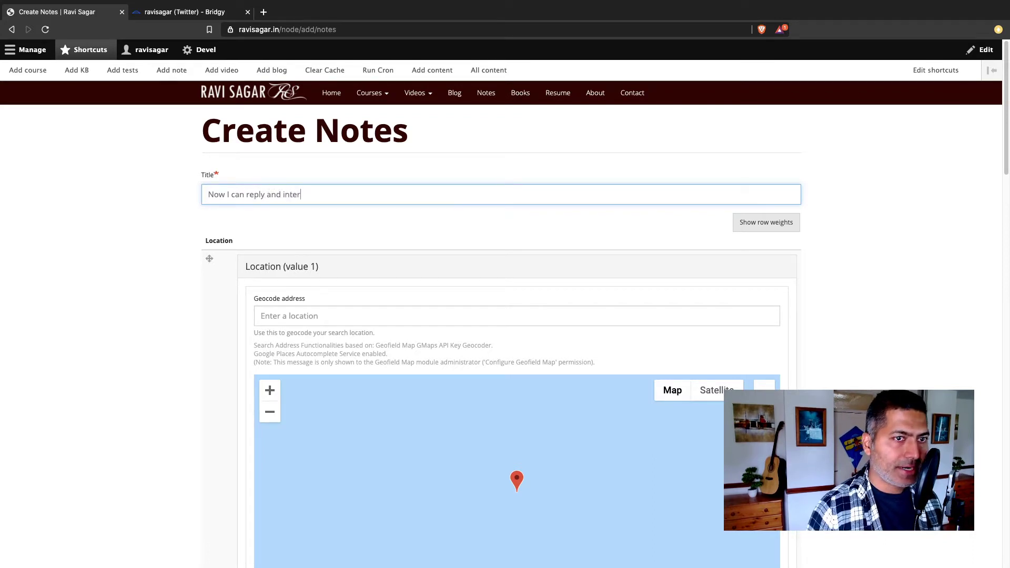
text(act with t)
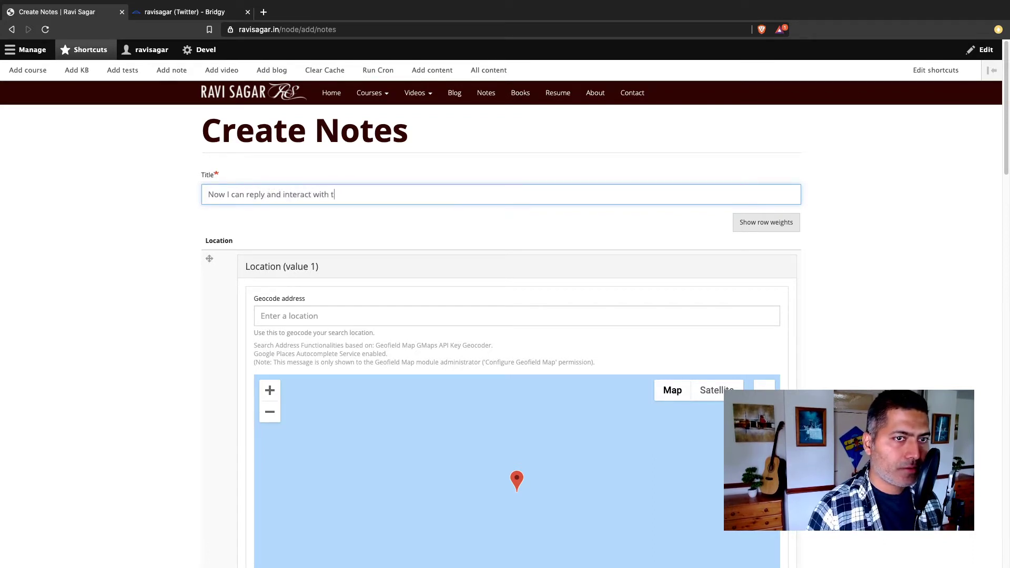
text(witter)
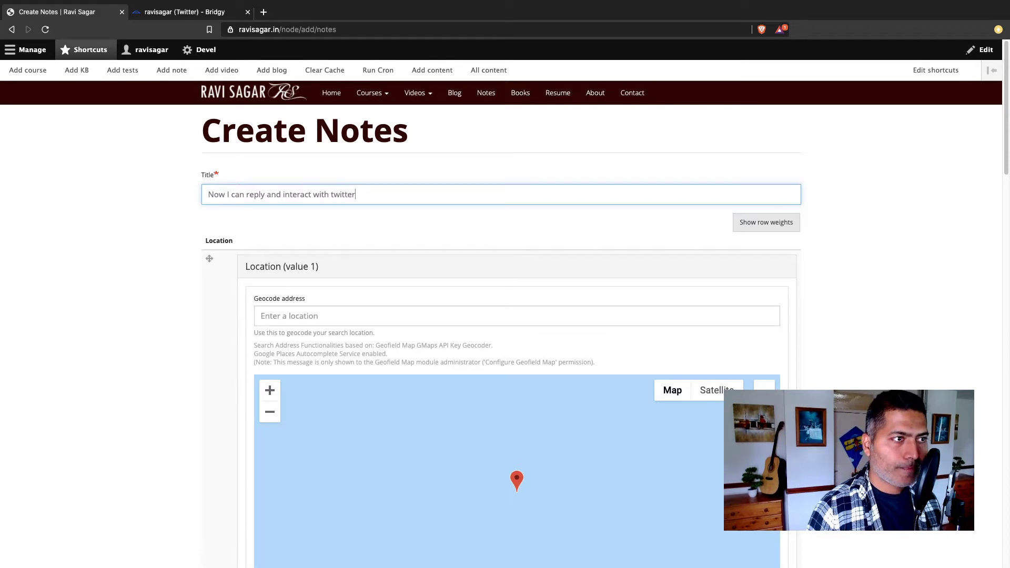
text( from m)
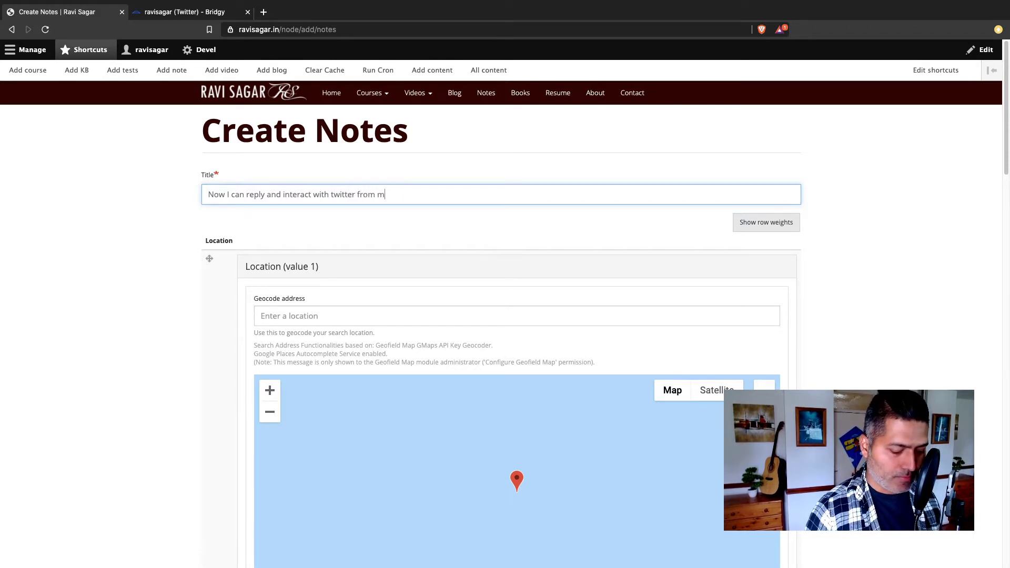
text(y Drupal )
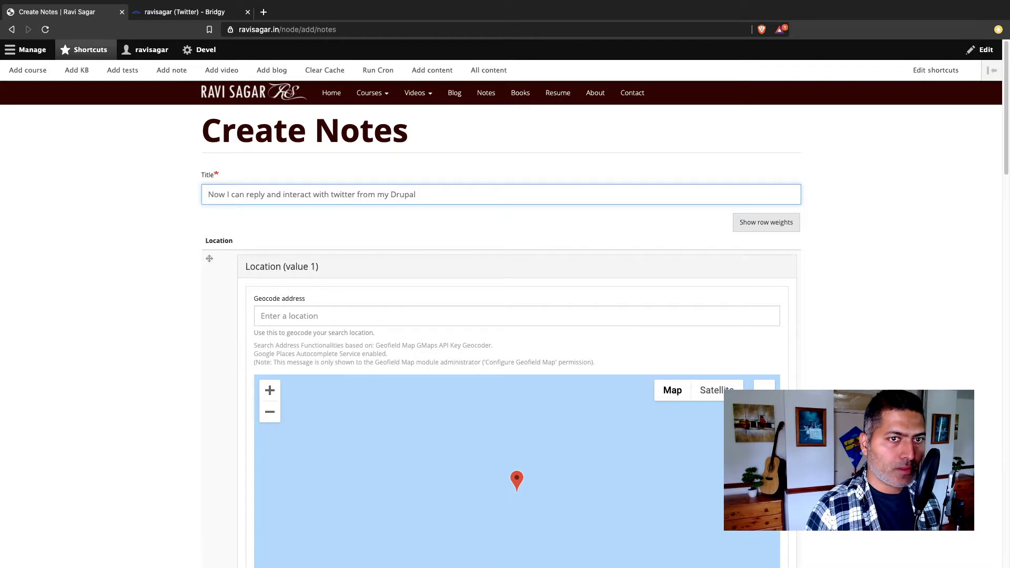
text(site)
key(super+a)
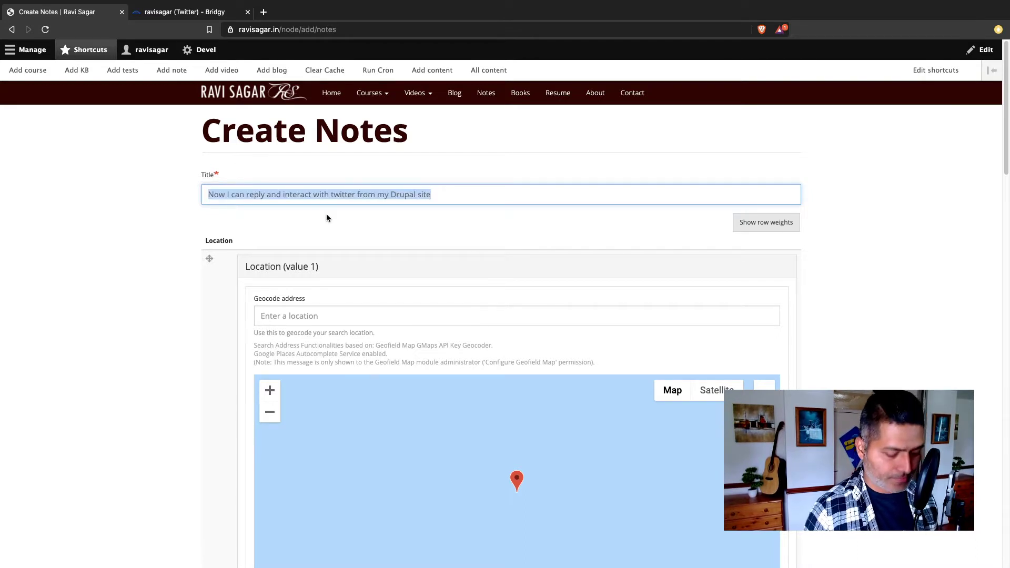
- Begin the note's body with "I am demonstrating how I can post (syndicate) my note from my site to twitter and"
scroll(327, 219, down, 10)
scroll(333, 269, up, 6)
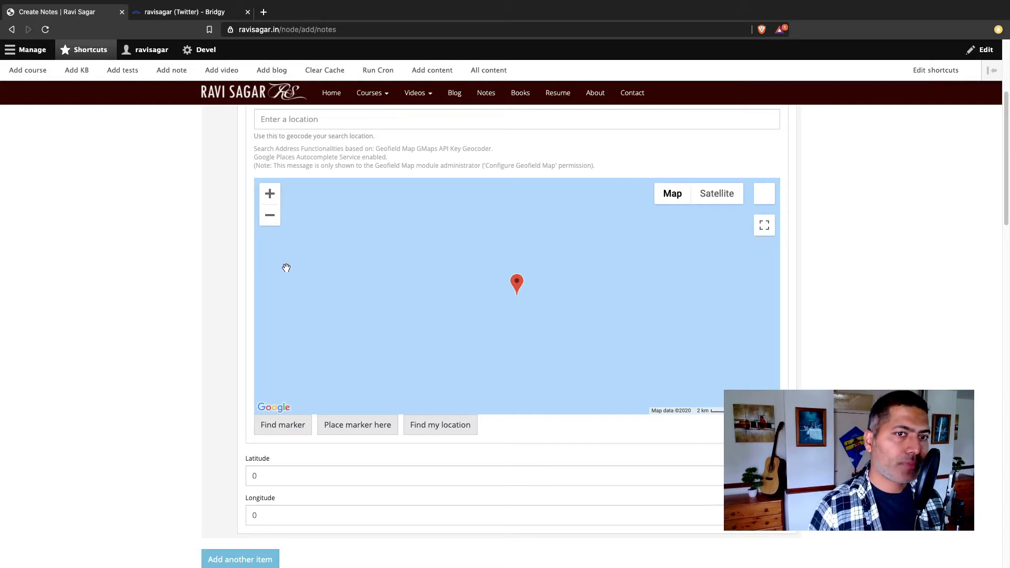
scroll(200, 278, down, 6)
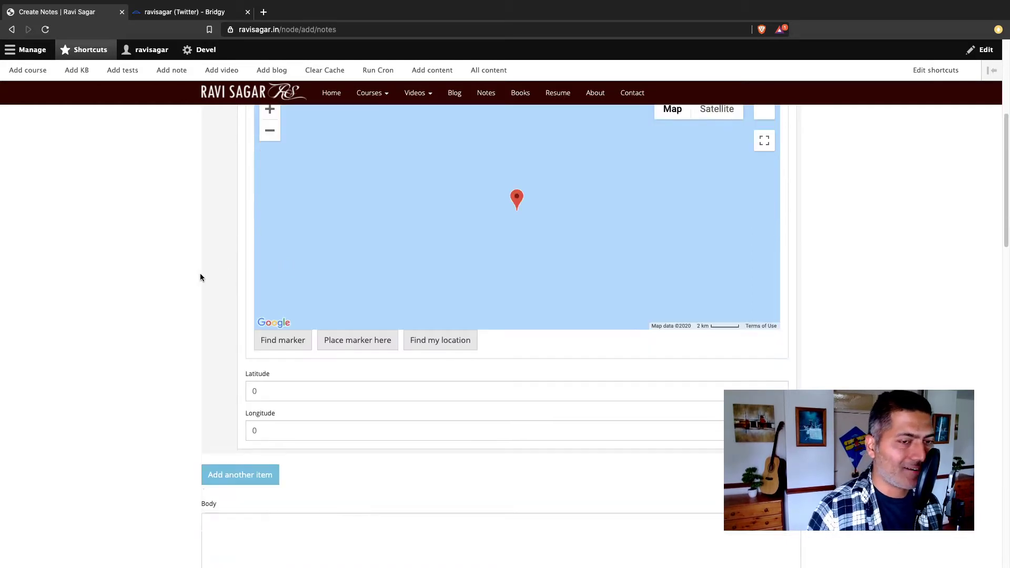
click(312, 290)
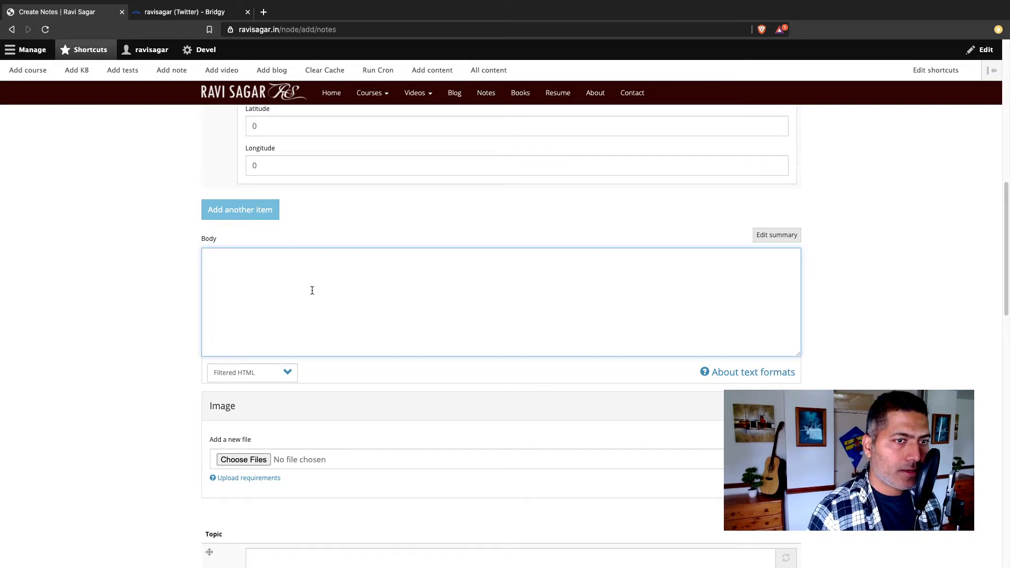
text(I am demonstr)
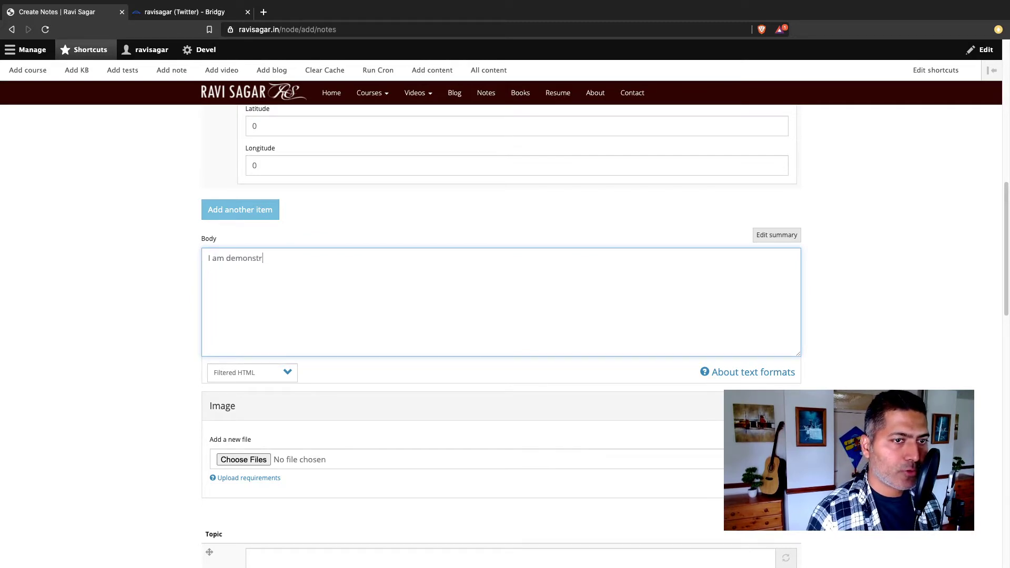
text(ating how)
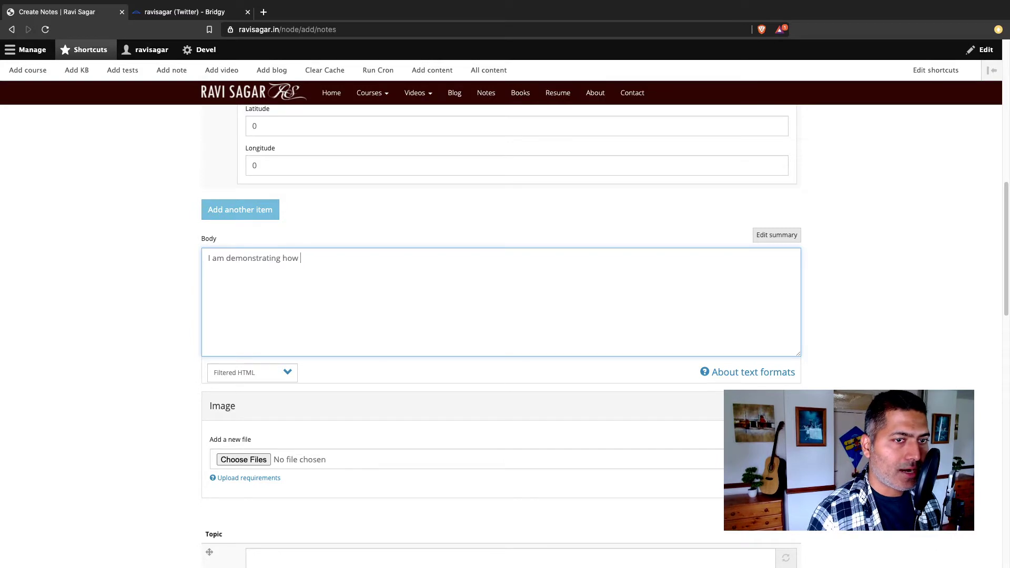
text( I can pos)
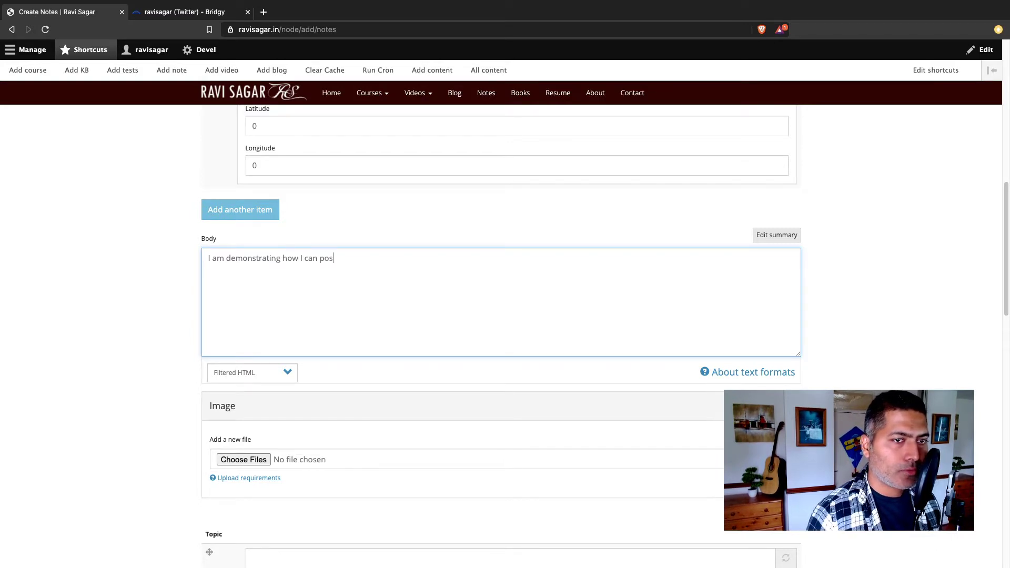
text(t (syndi)
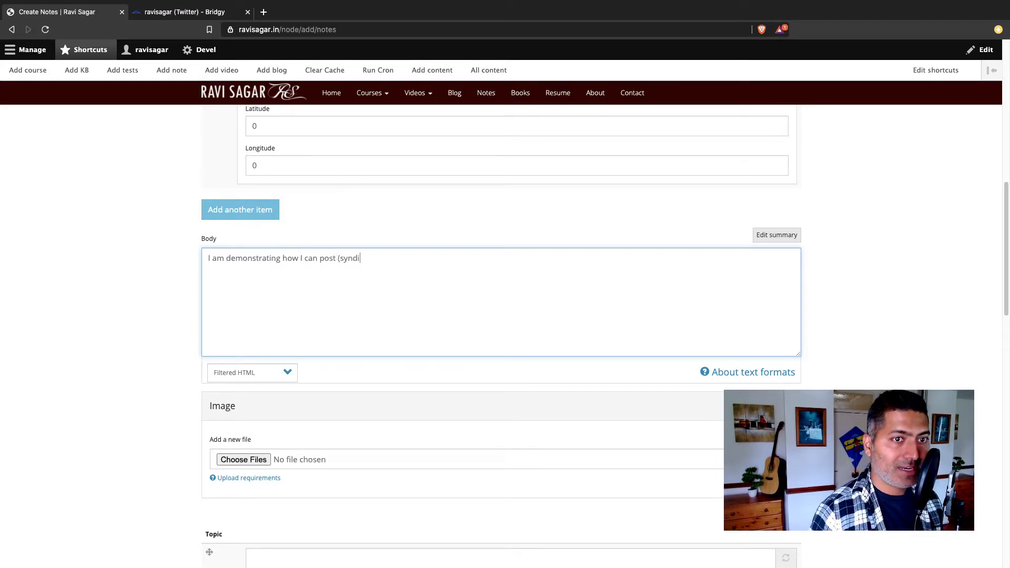
text(cate) my)
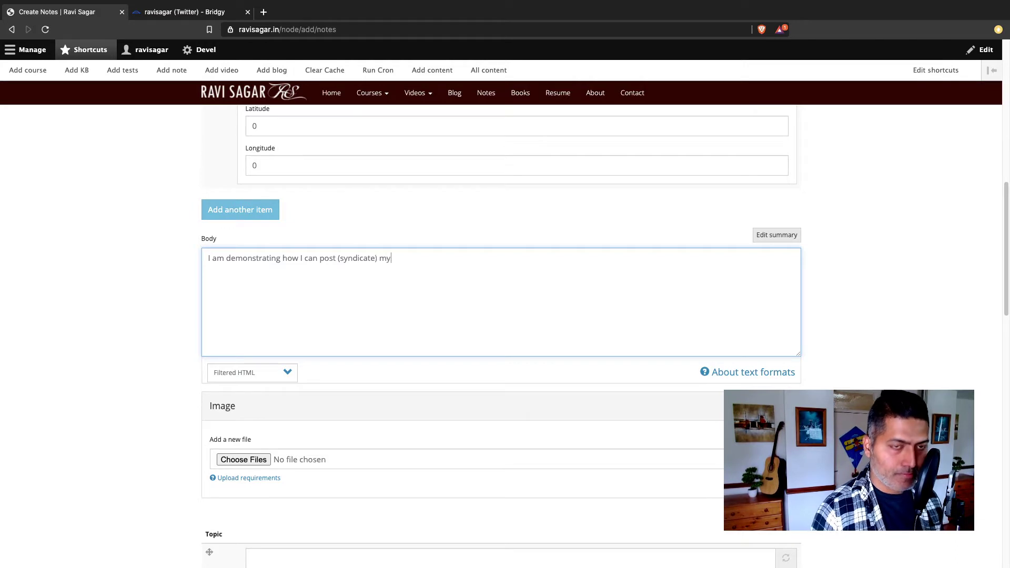
key(super+equal)
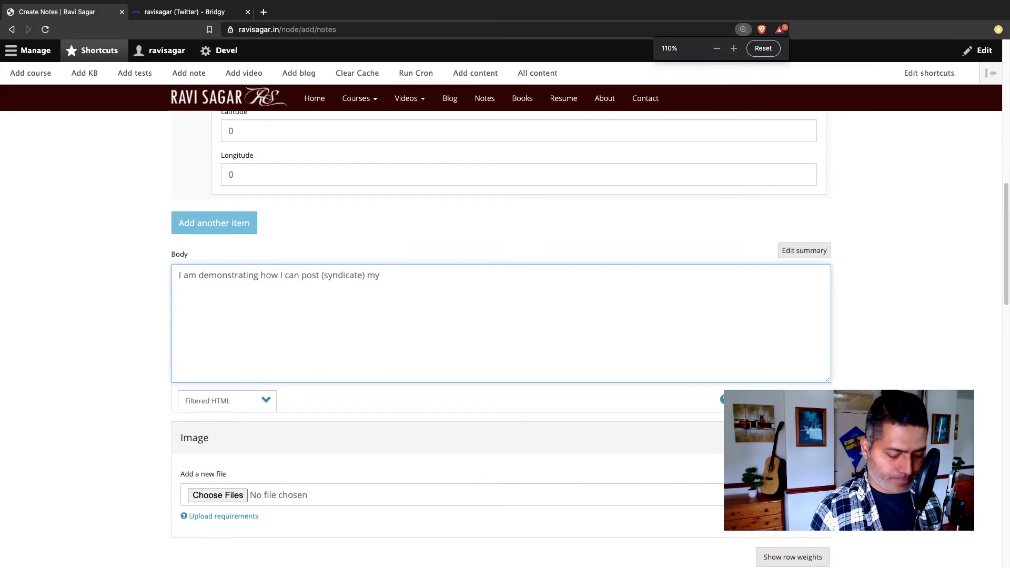
text(note from my)
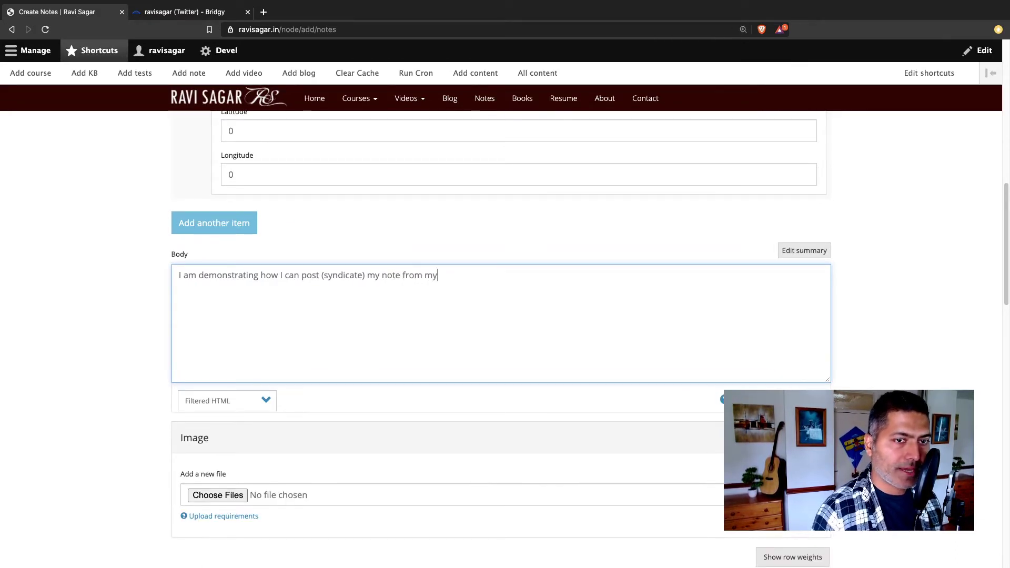
text( site to twitt)
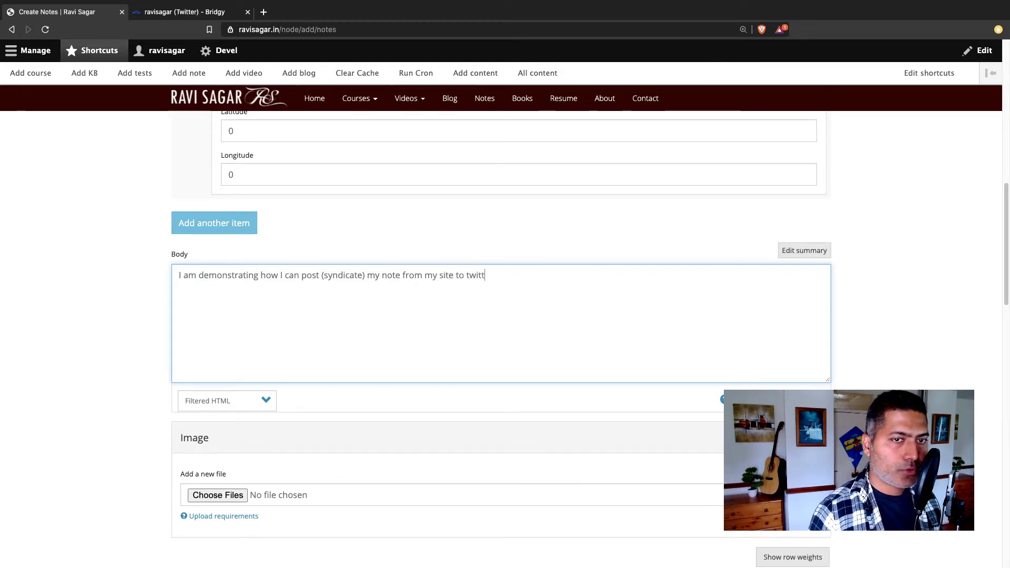
text(er and)
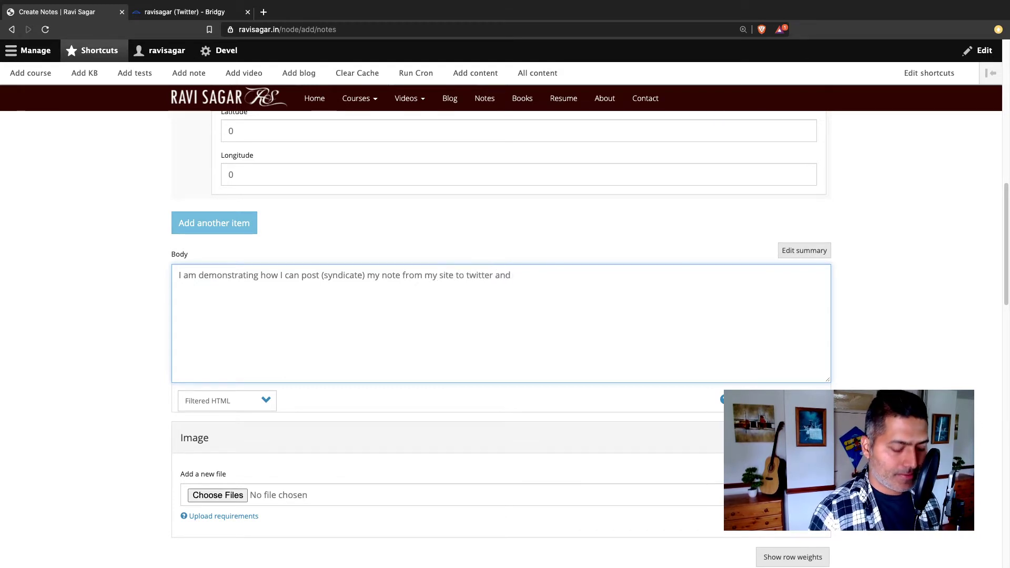
- Complete the body's first sentence with "also do further interactions without leaving my Drupal site."
text( also fo)
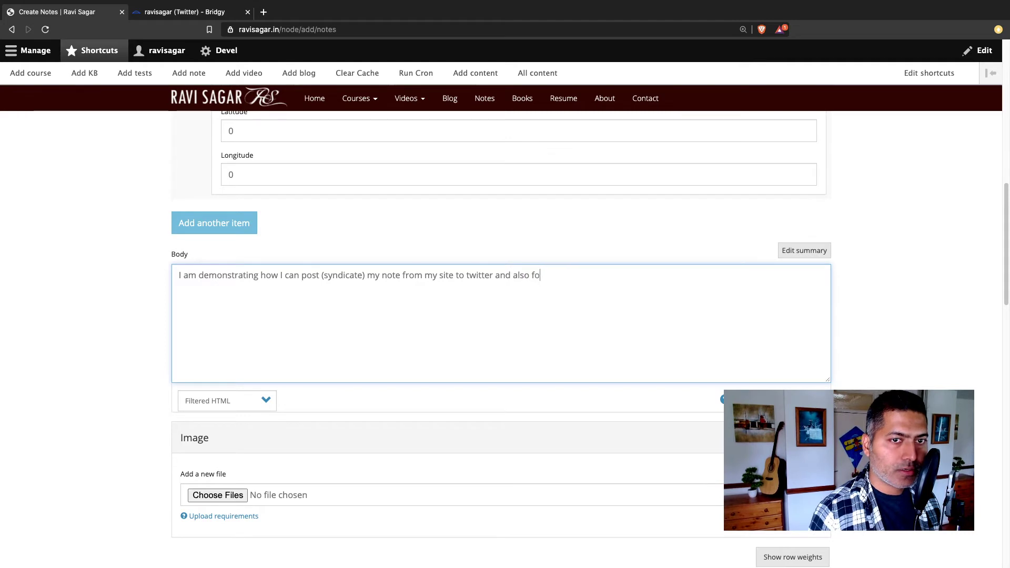
key(BackSpace)
key(BackSpace)
text(do )
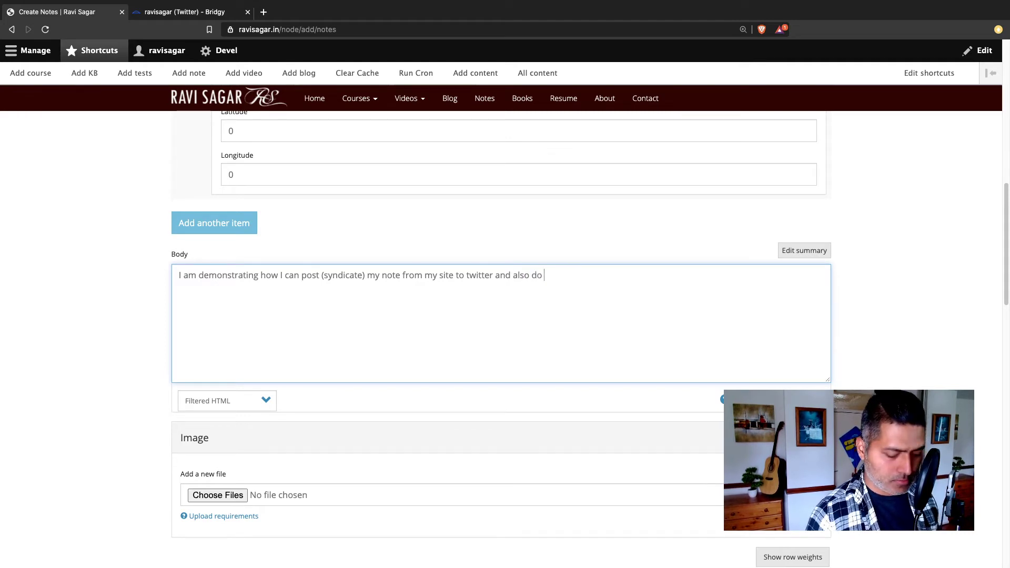
text(further interac)
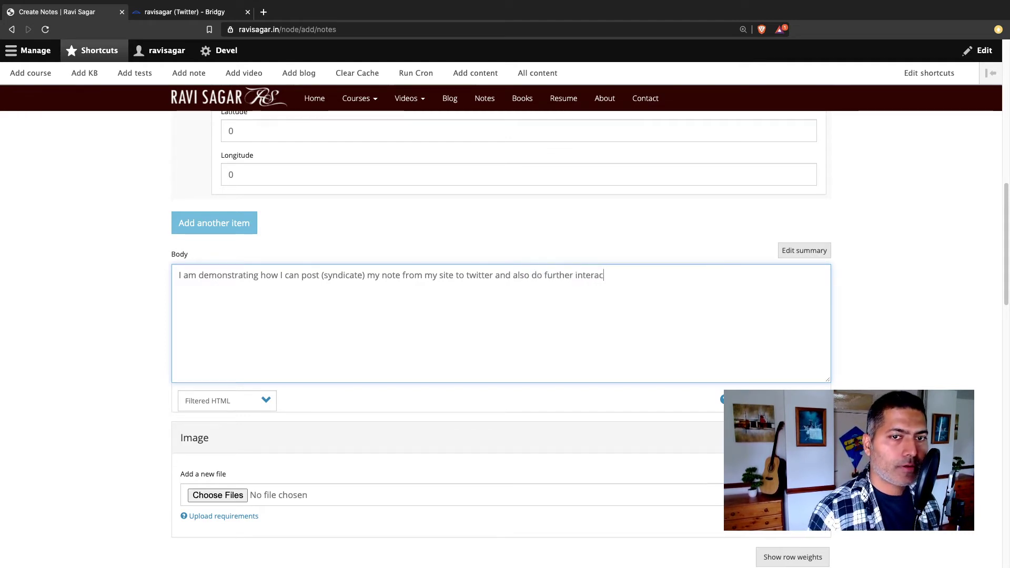
text(tions )
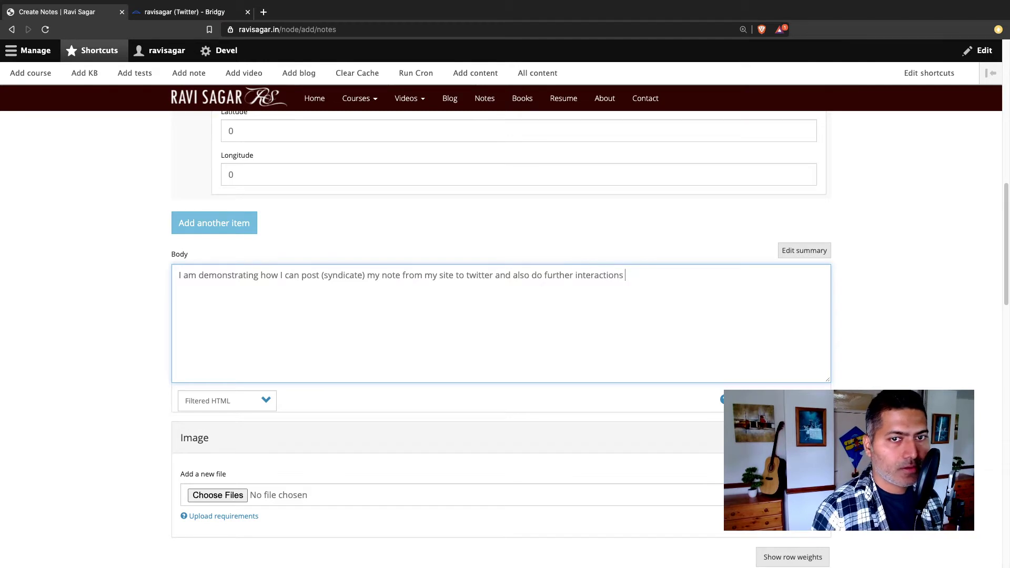
text(without leavin)
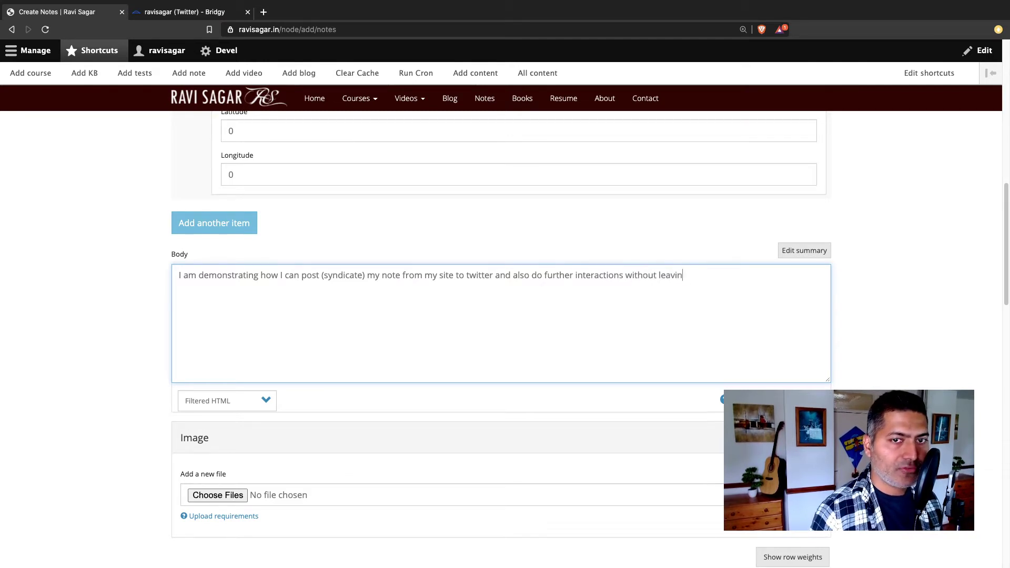
text(g my Drupa)
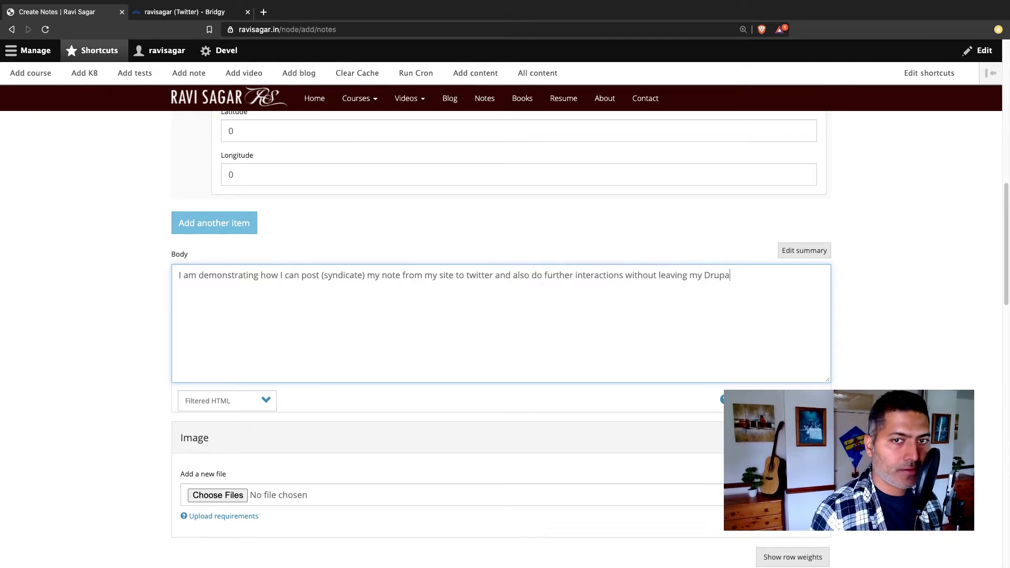
text(l site.)
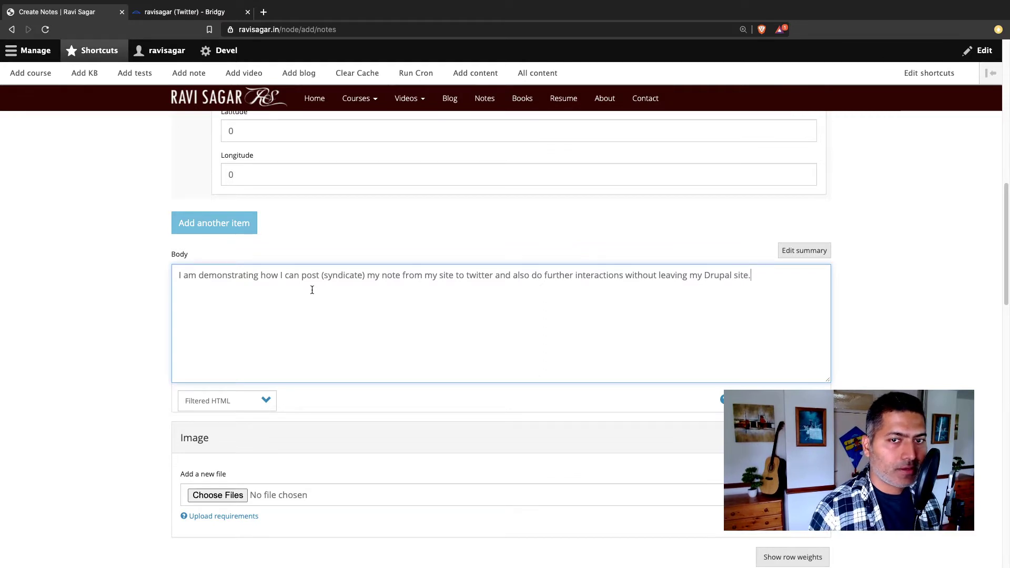
- Add a second sentence to the body: "FYI I am using Indieweb Drupal module along with a service called Bridgy."
text( F)
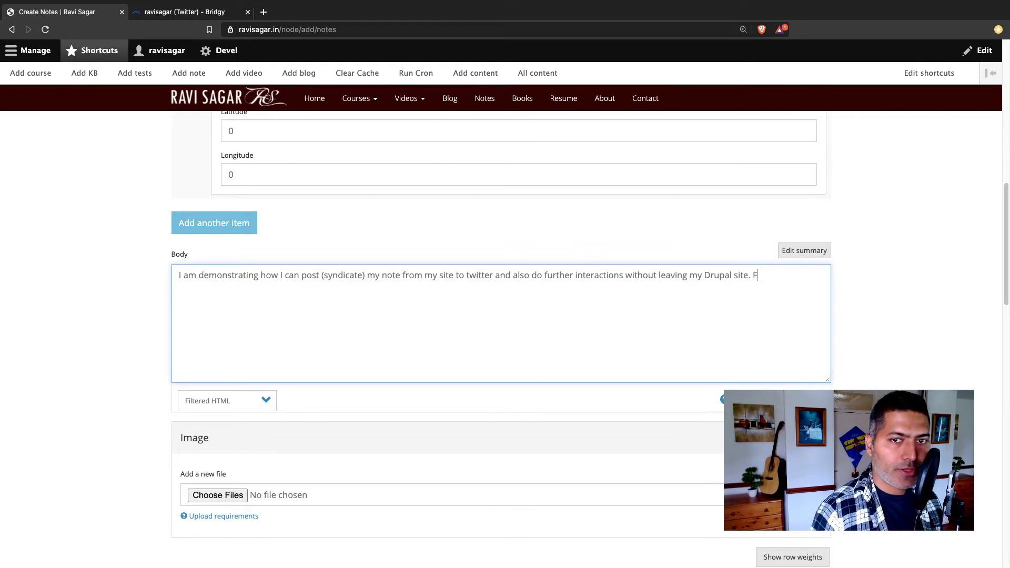
text(YI I am )
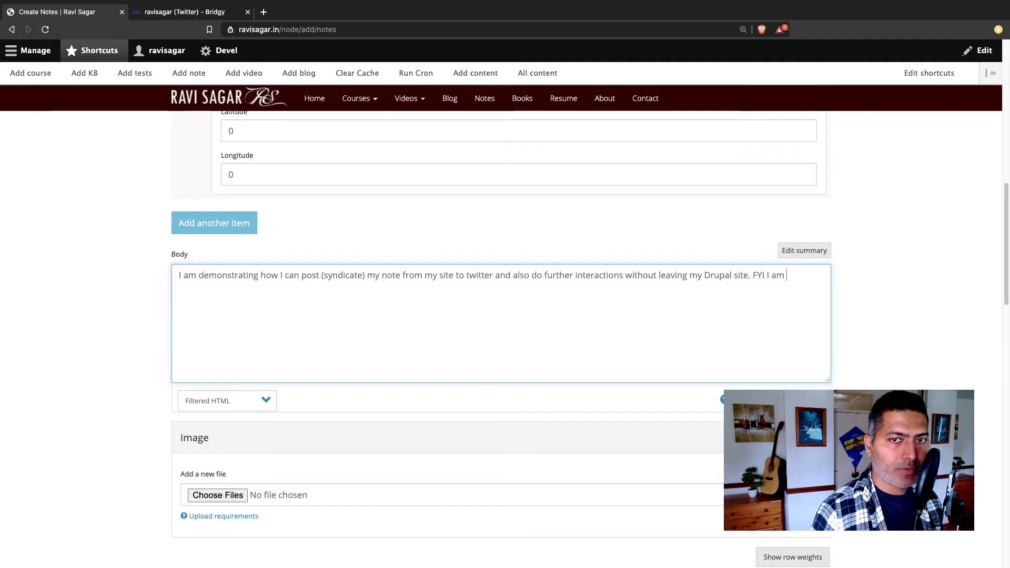
text(using I)
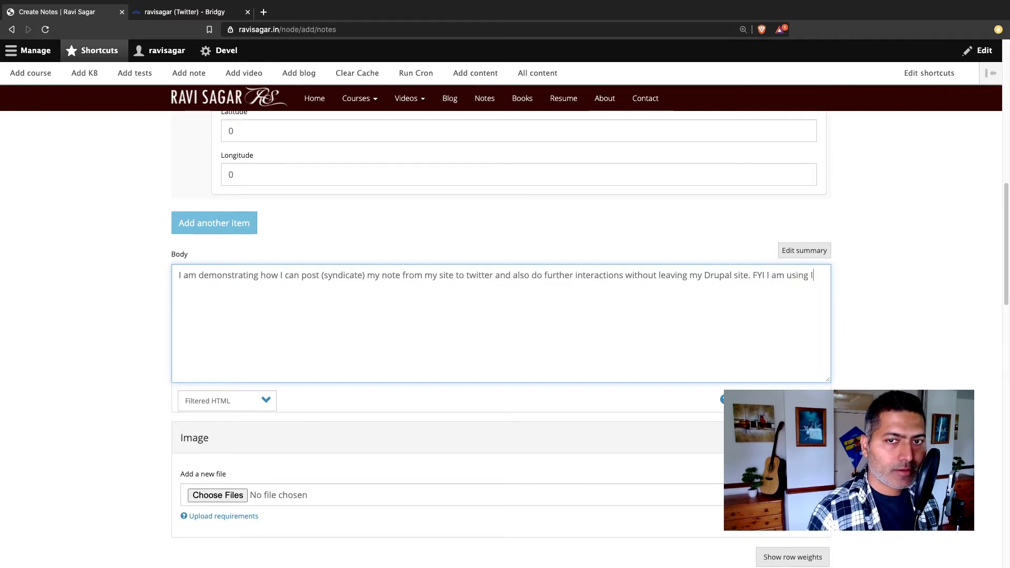
text(ndieweb Drupal)
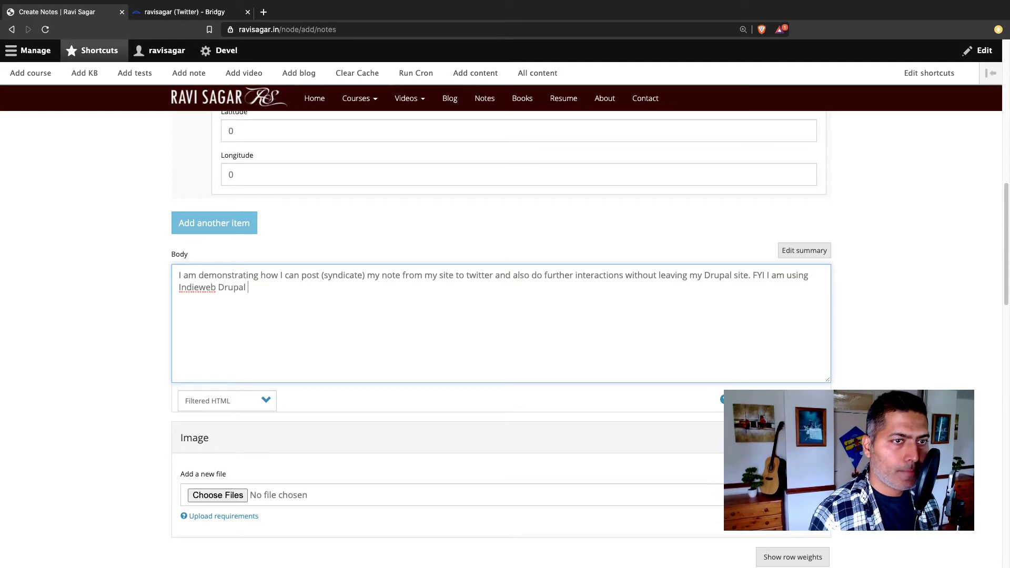
text( module al)
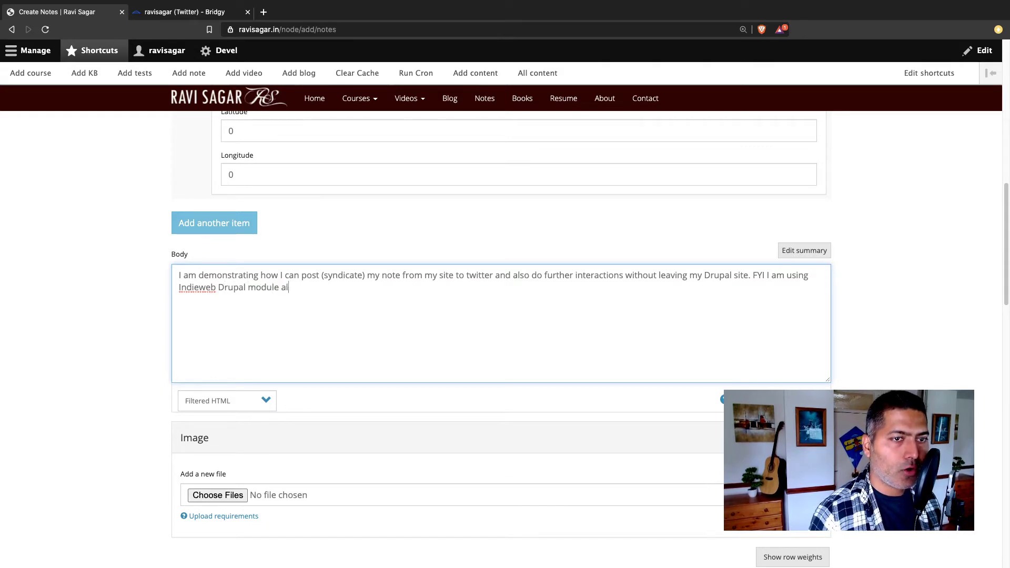
text(ong with)
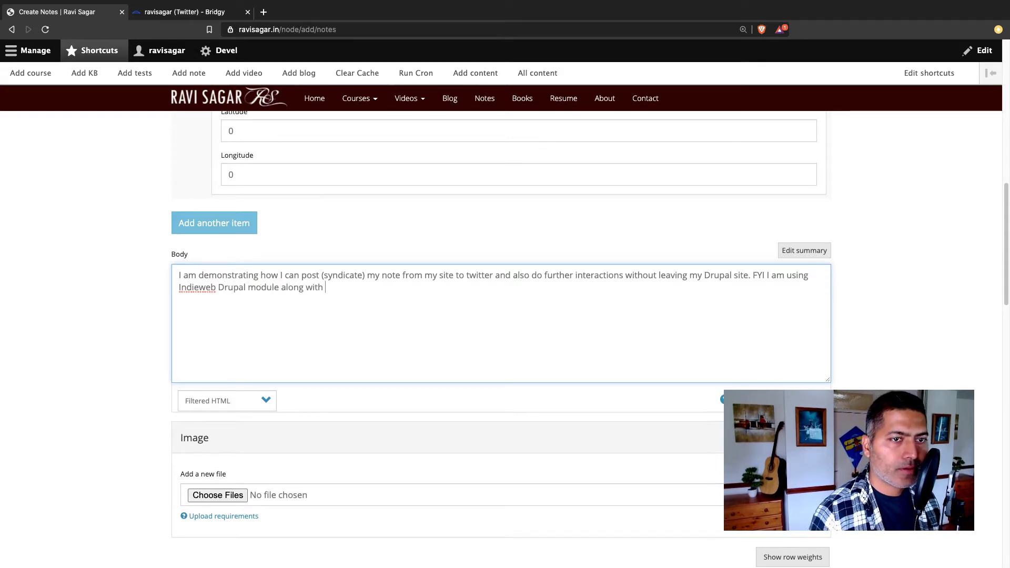
text( a service call)
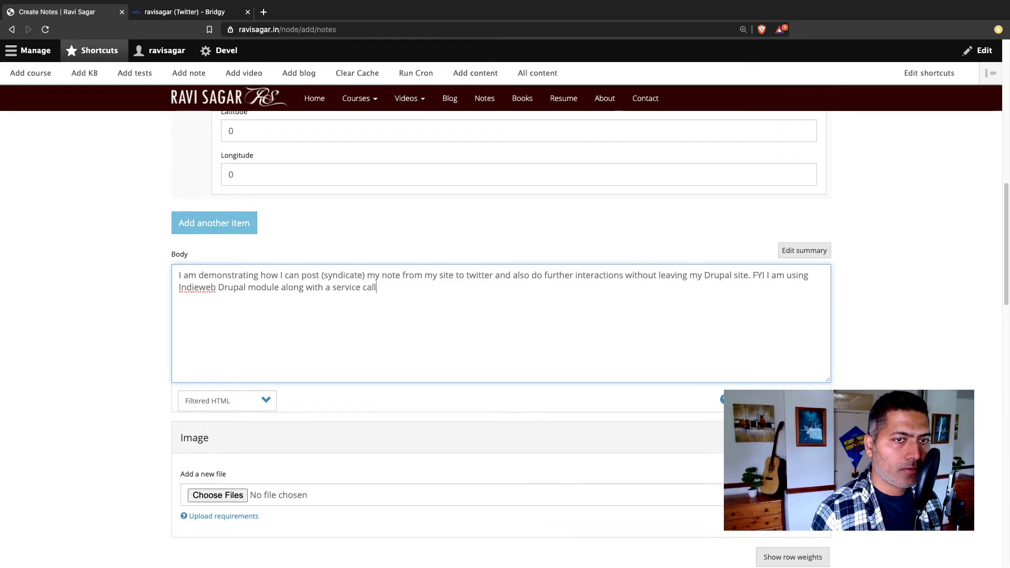
text(ed Brid)
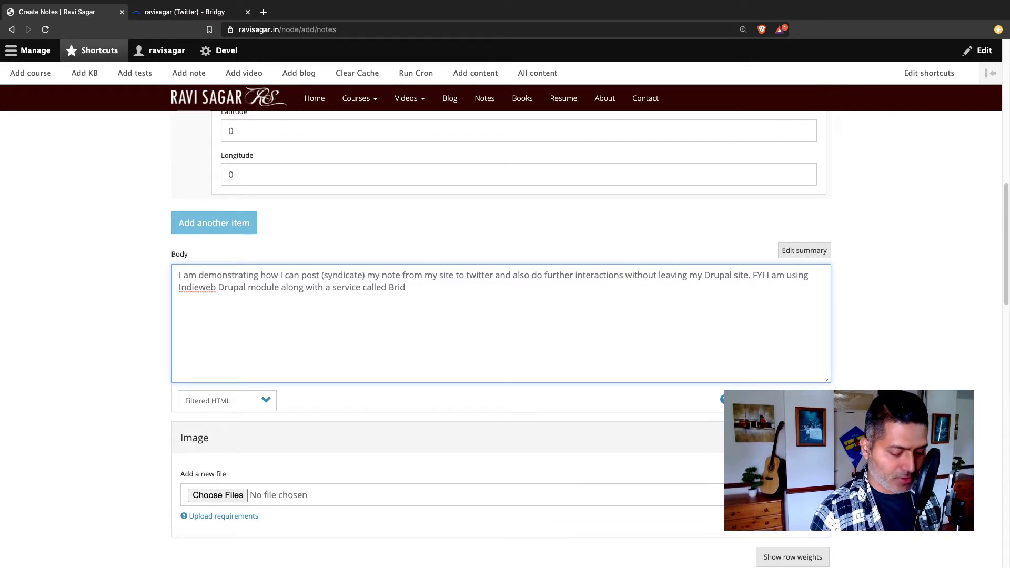
text(gy.)
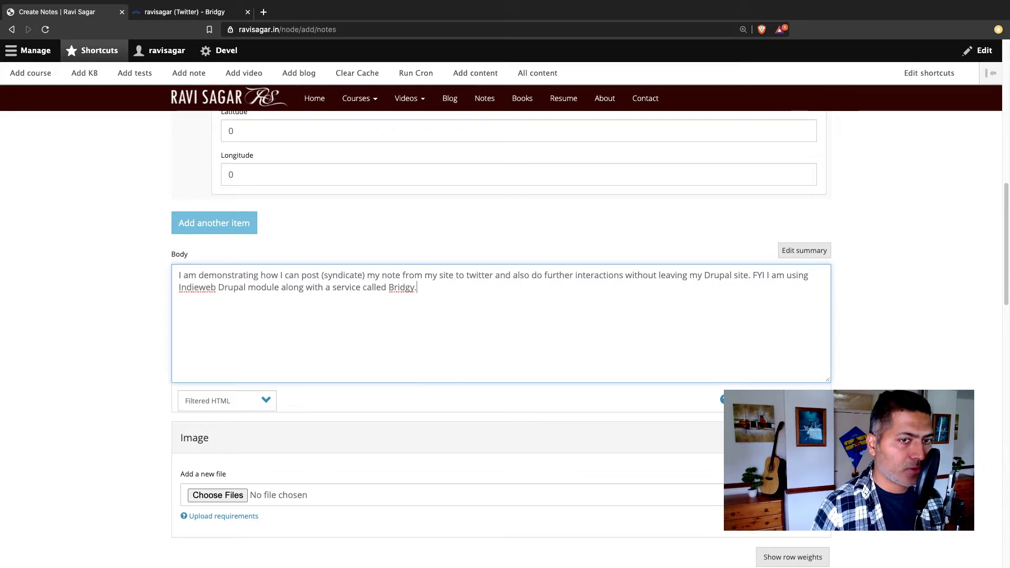
- Attach the image "Screenshot 2020-09-02 at 17.44.31" from the Desktop to the note
scroll(306, 290, down, 3)
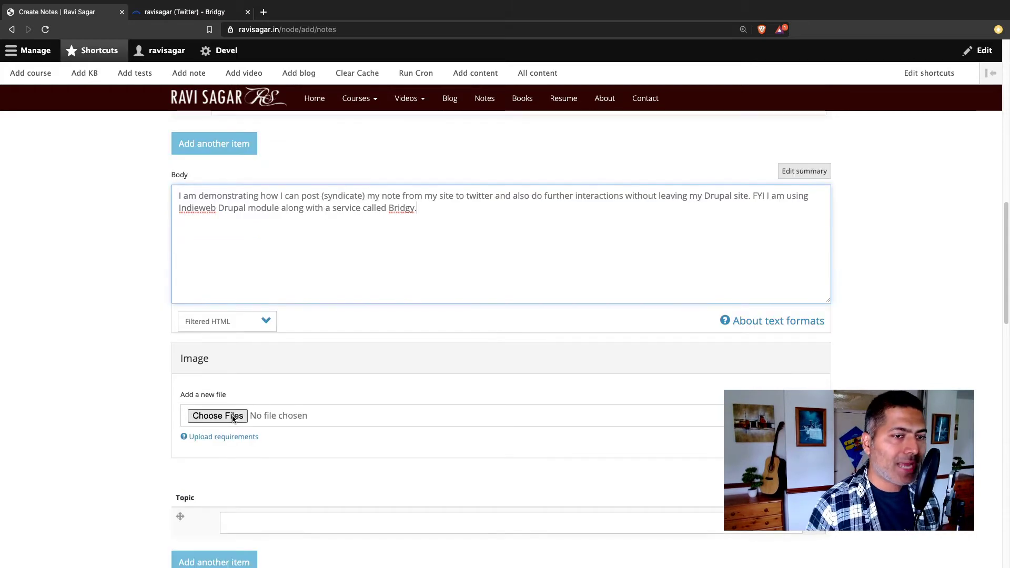
click(228, 389)
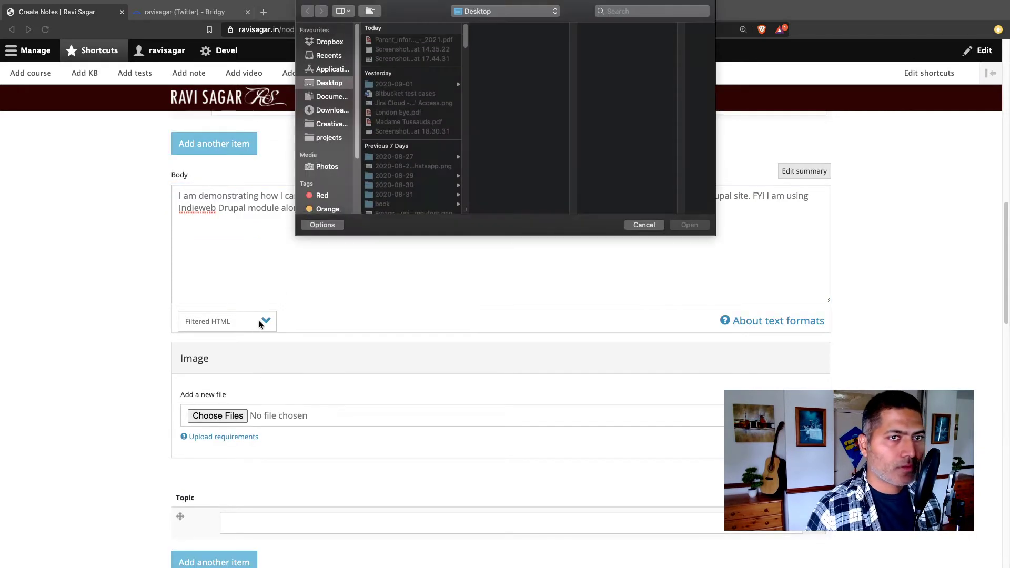
click(415, 49)
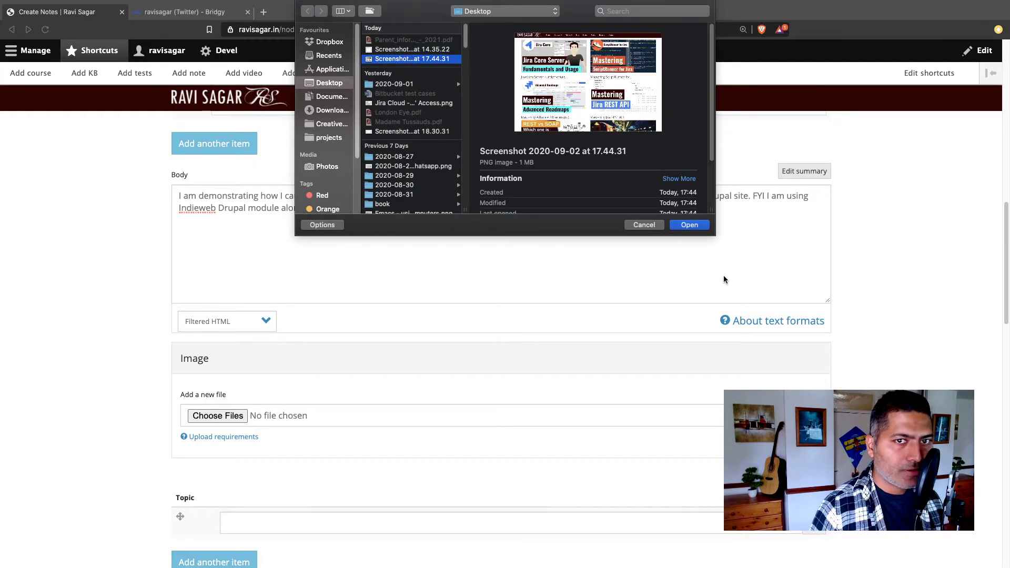
click(689, 225)
- Set the note's topic to the existing term "Indieweb", spelled with a capital I
scroll(349, 375, down, 3)
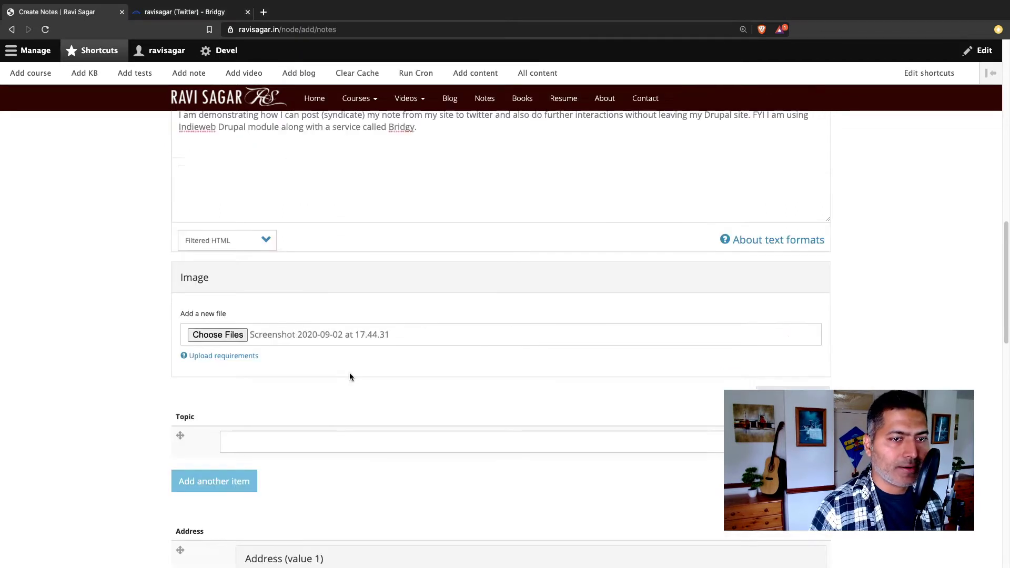
click(260, 362)
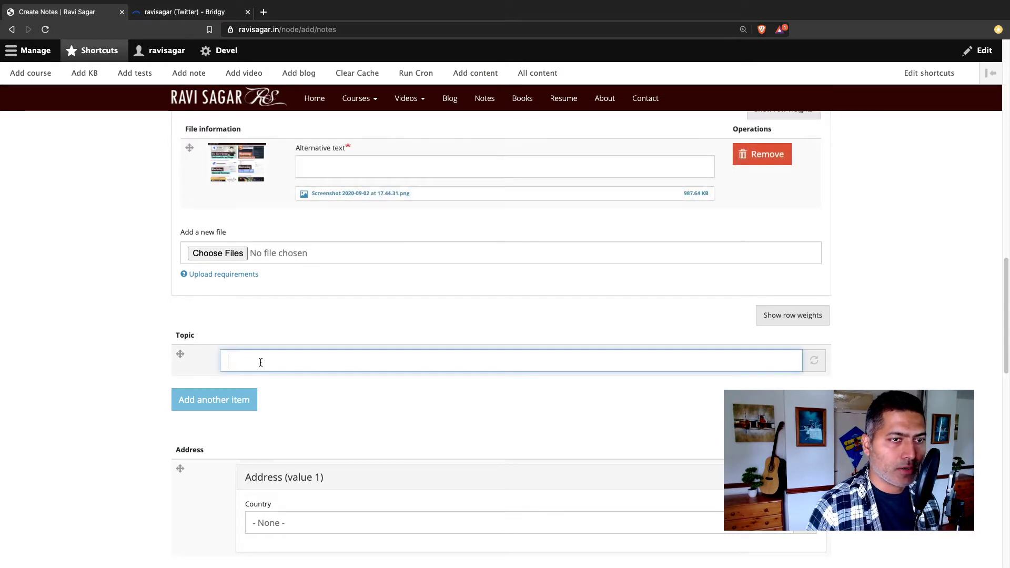
text(Indiewe)
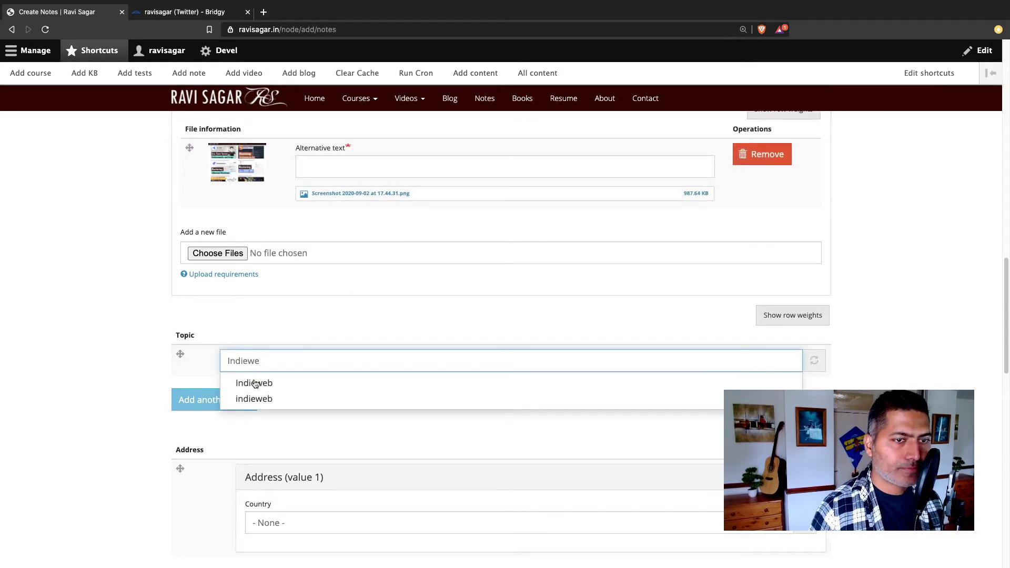
click(255, 383)
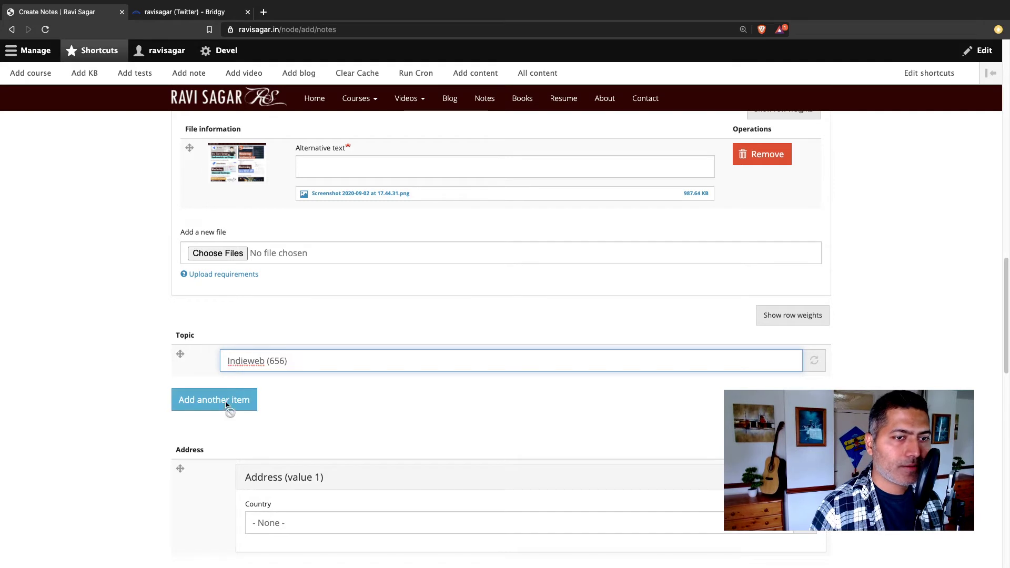
- Add a second topic to the note using the existing term "twitter"
click(229, 409)
click(262, 392)
text(Twitter)
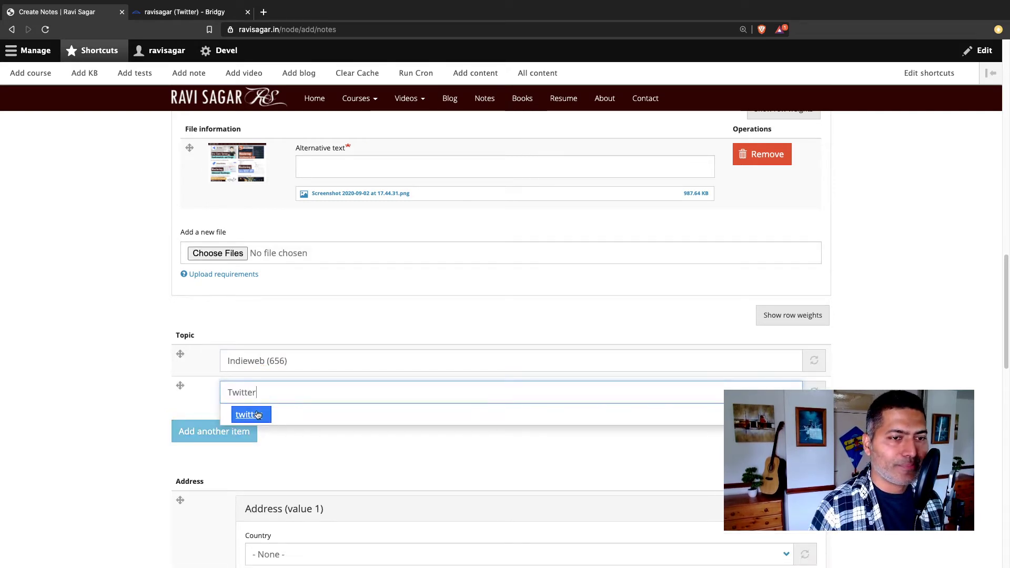
click(246, 412)
- Set the attached image's alternative text to "Interacting with Twitter"
click(368, 165)
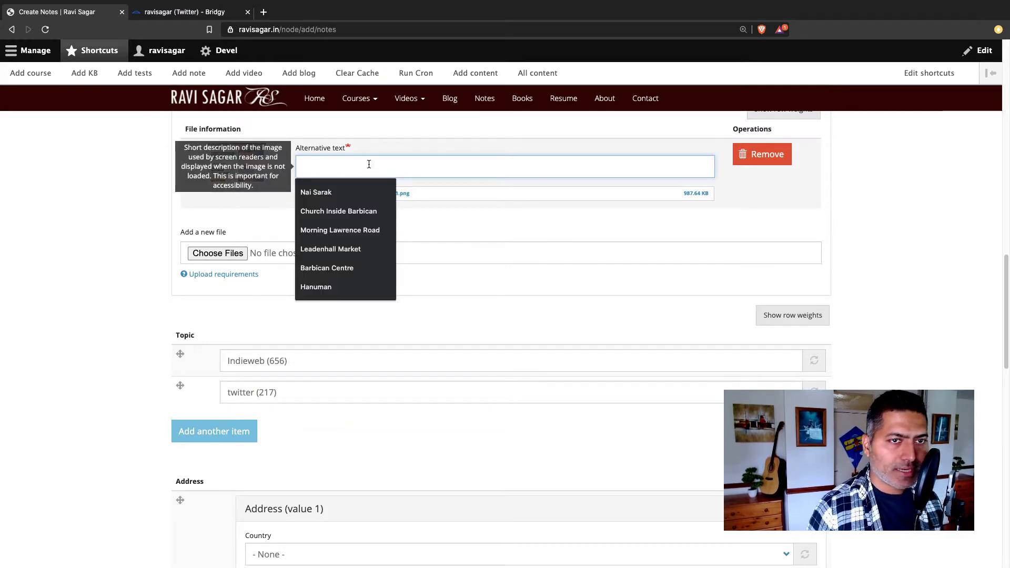
click(112, 198)
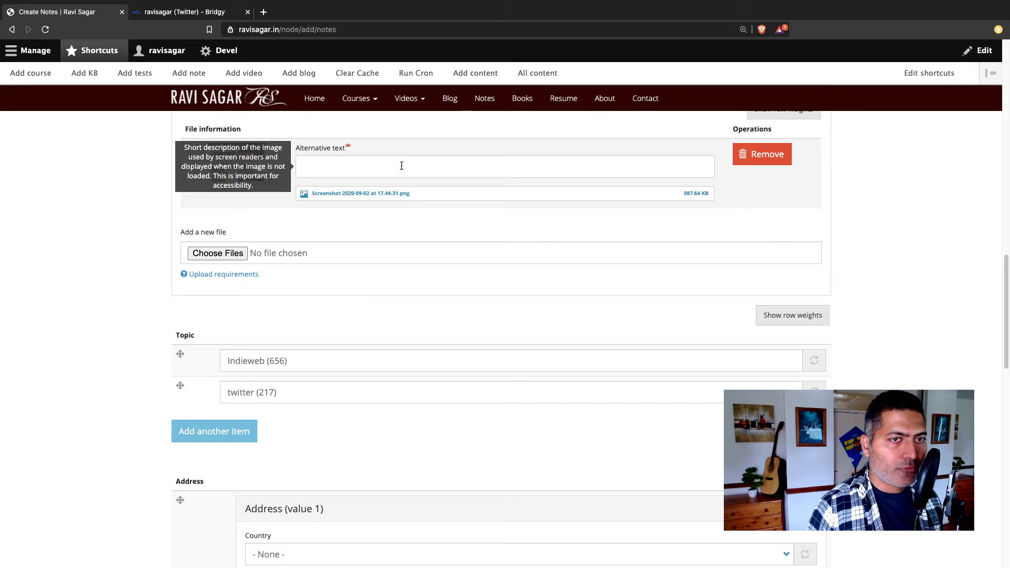
click(402, 166)
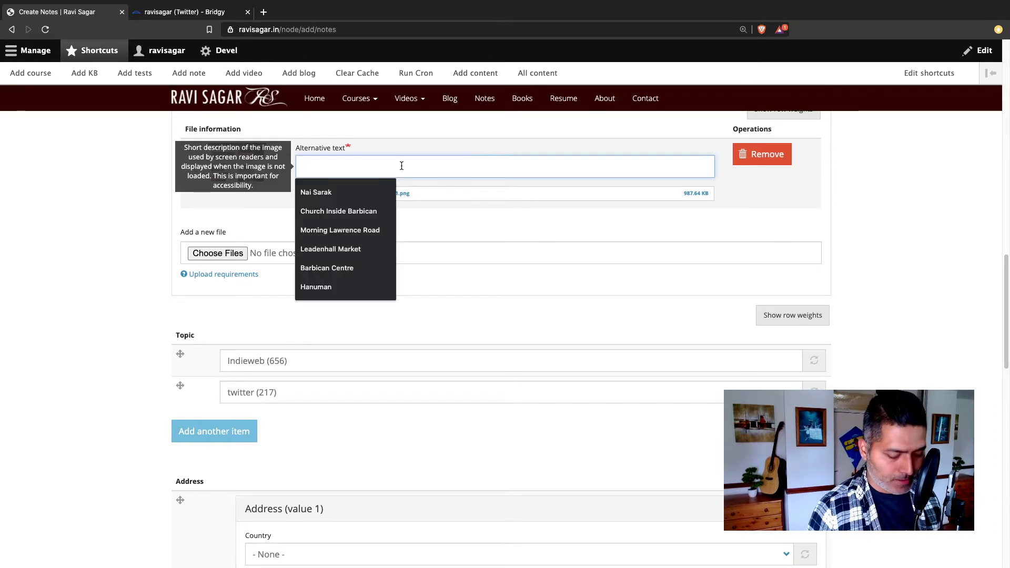
text(Interacti)
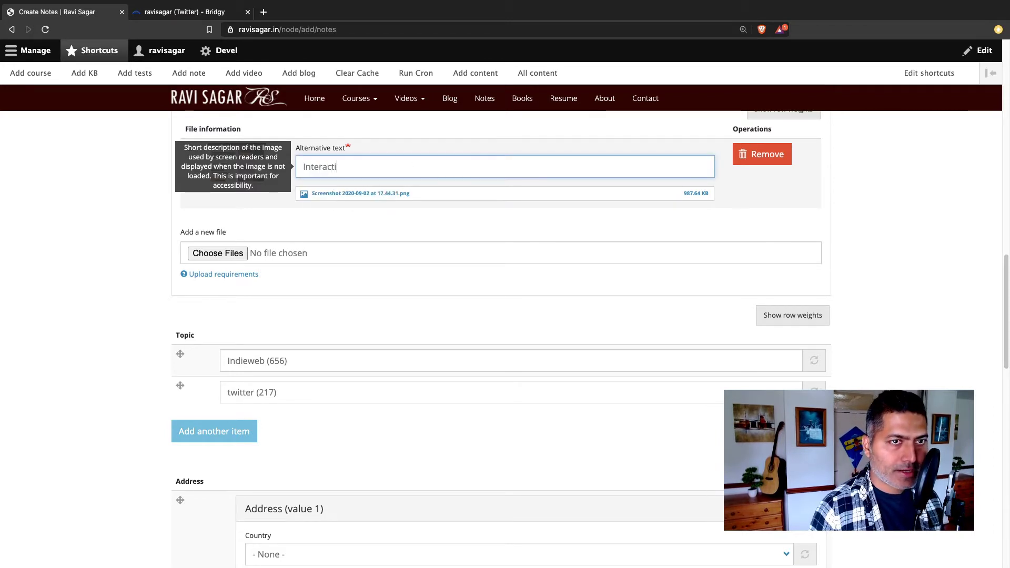
text(ng with Twitter)
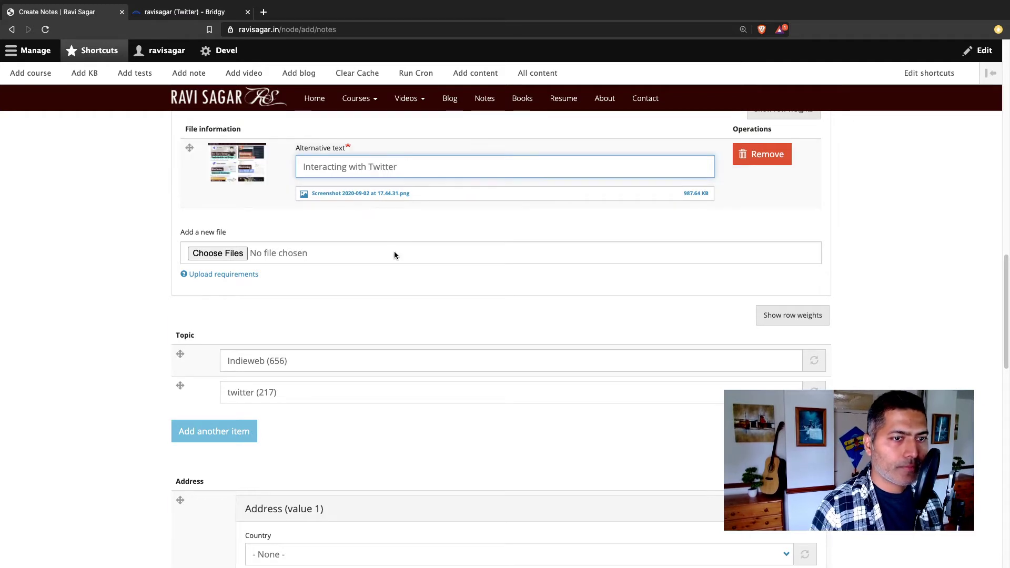
- Enable Twitter (bridgy) as the publishing target in the note's Publish to settings
scroll(393, 251, down, 10)
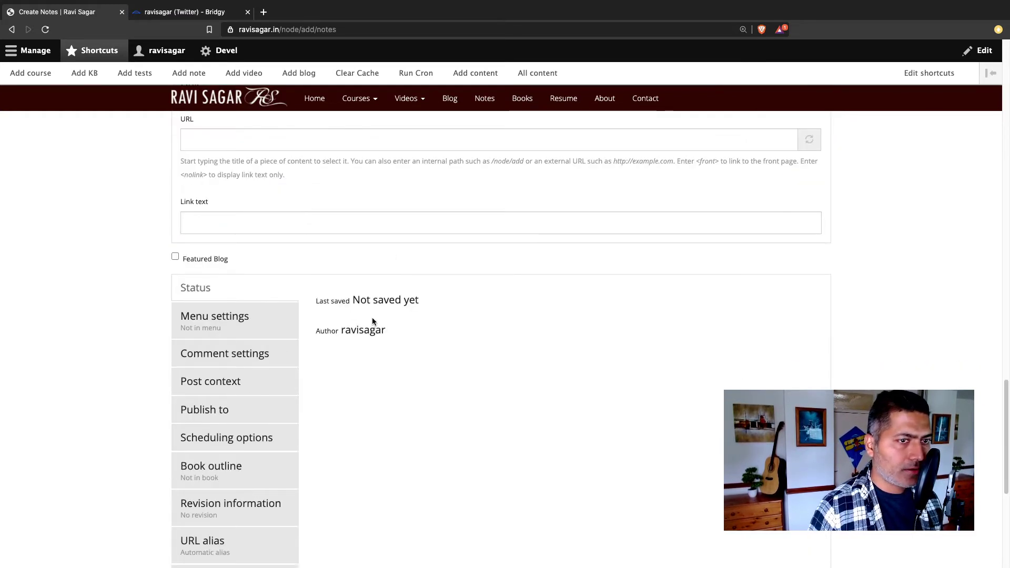
scroll(371, 317, up, 6)
scroll(371, 317, down, 3)
scroll(377, 342, down, 3)
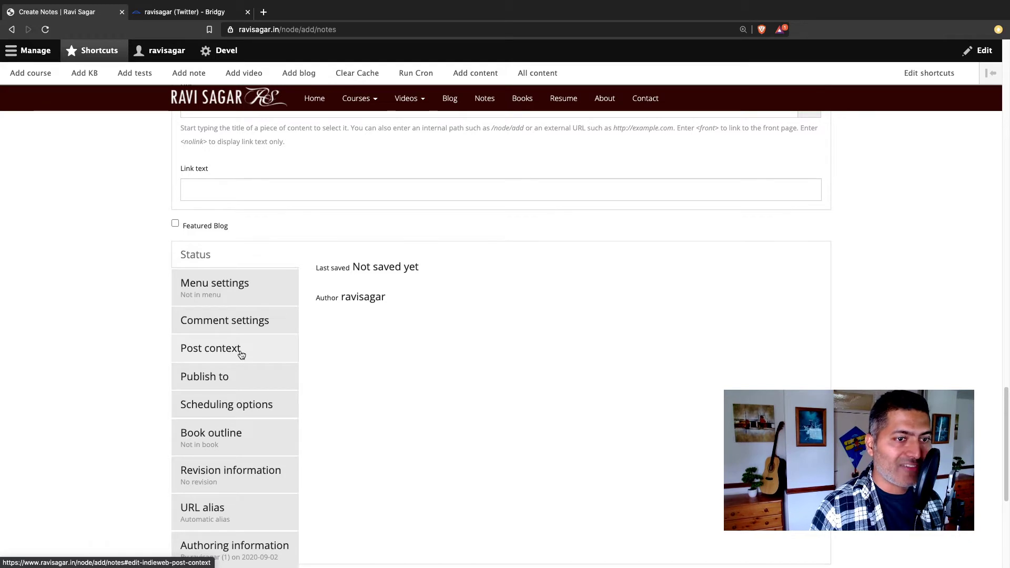
click(225, 379)
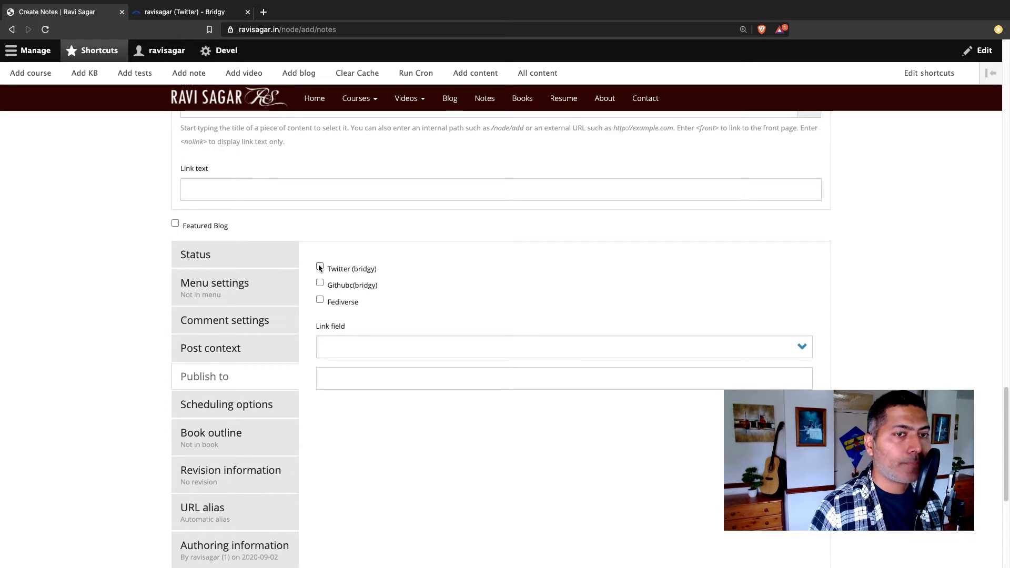
scroll(421, 305, up, 4)
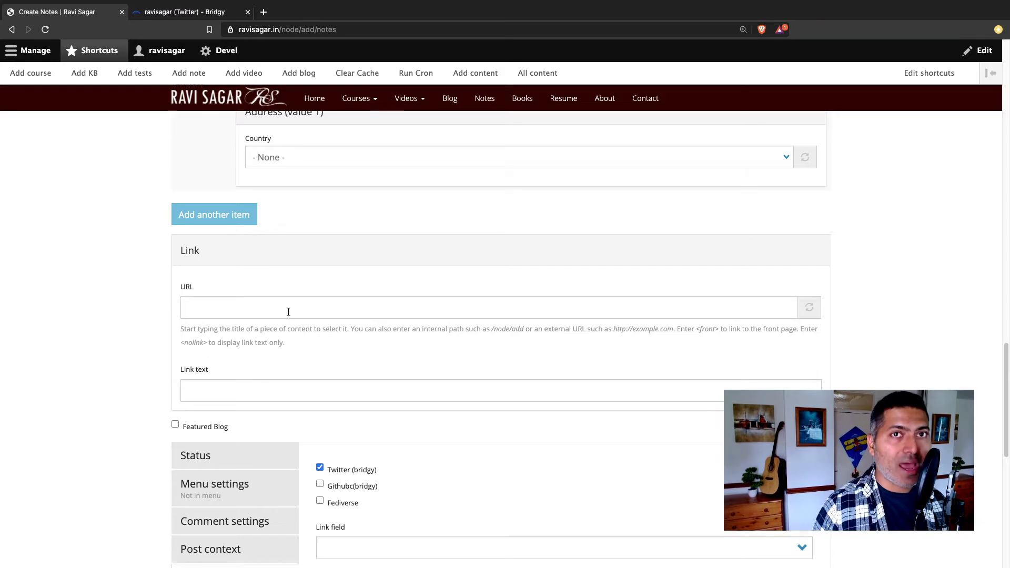
scroll(288, 312, down, 4)
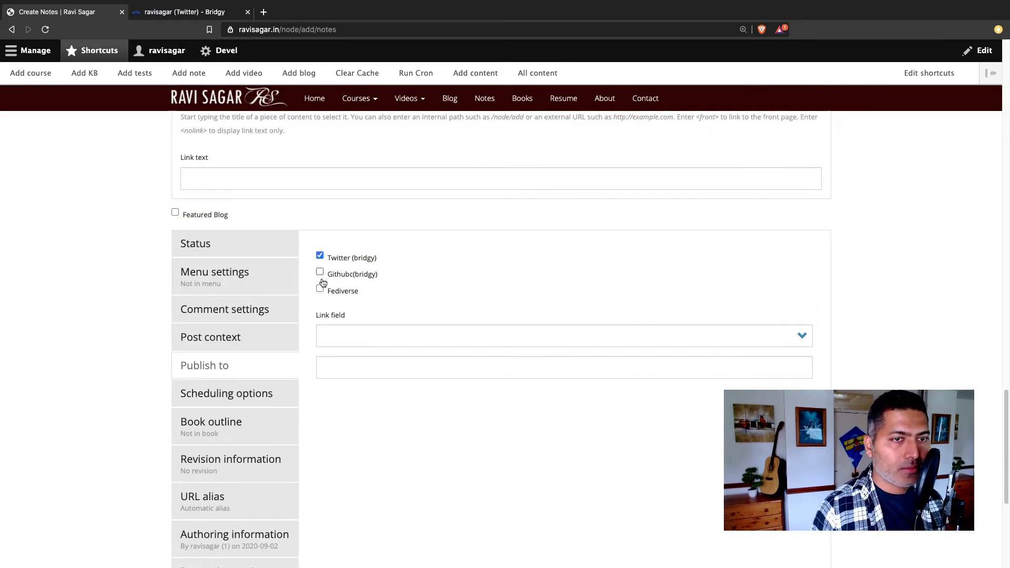
- Save the note as published and look over its page
scroll(368, 316, down, 5)
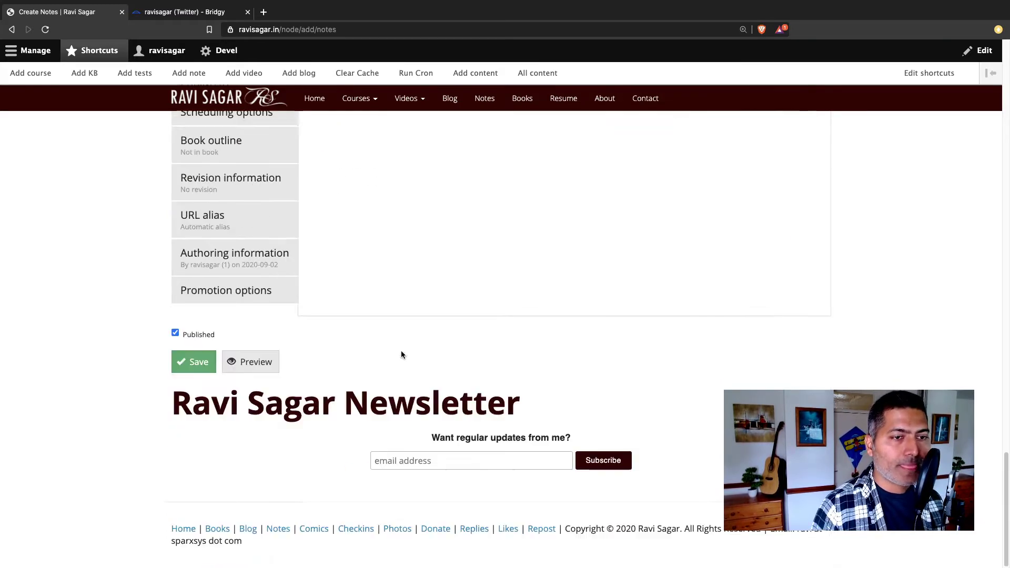
click(195, 363)
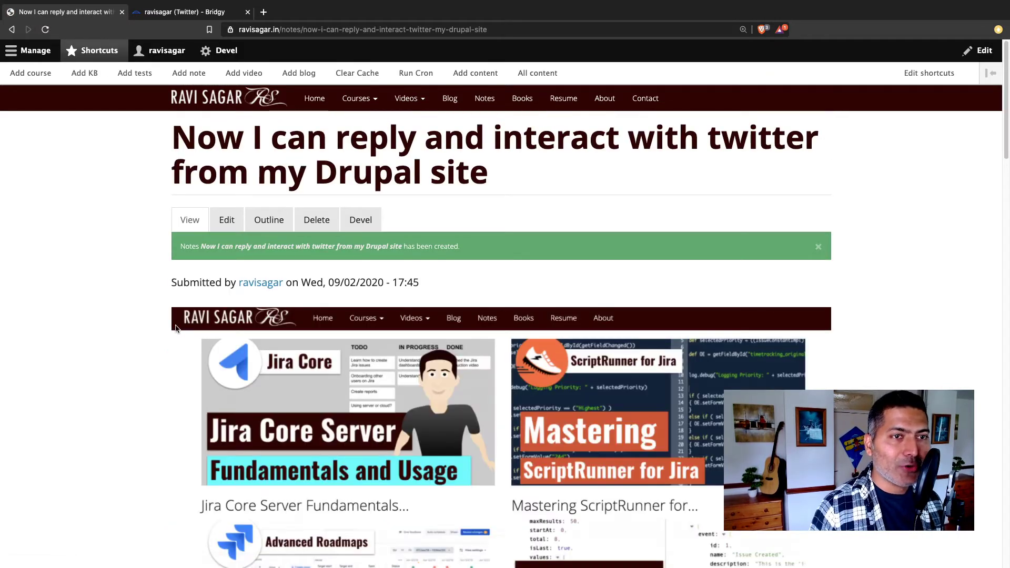
scroll(170, 324, down, 10)
scroll(169, 322, up, 10)
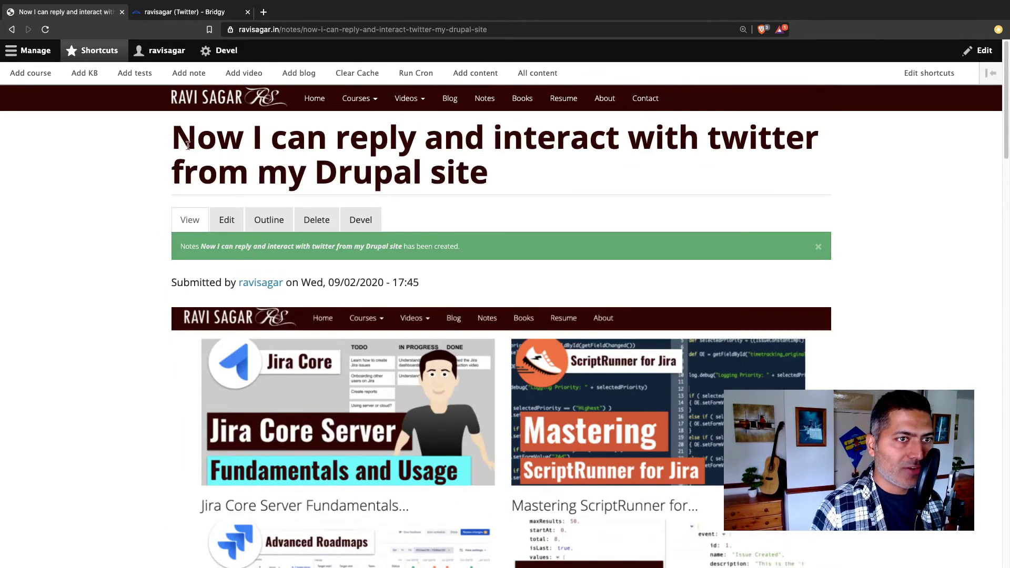
- Open the site's home page and check for the new note among the latest posts
click(208, 102)
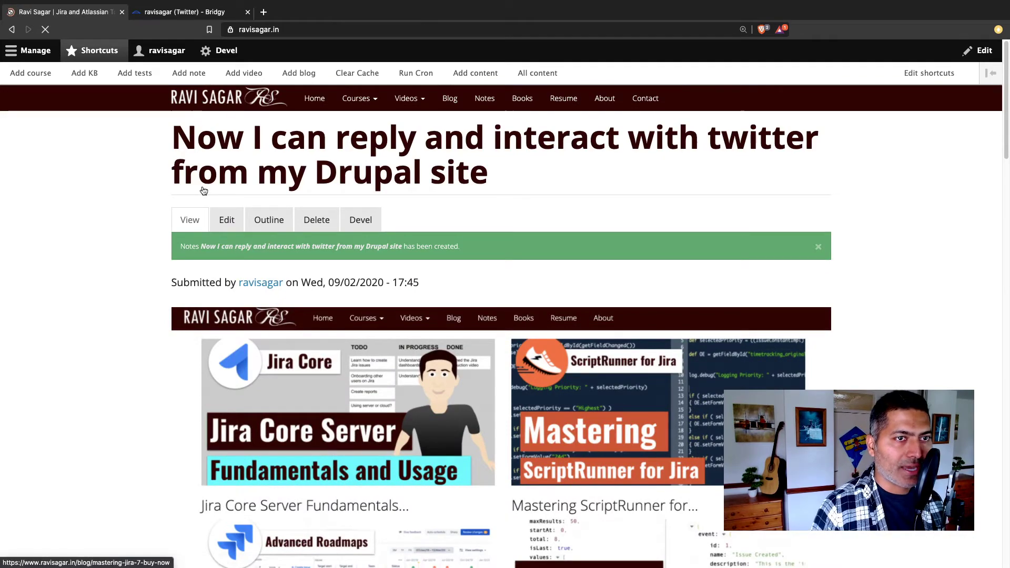
scroll(194, 197, down, 10)
scroll(323, 338, down, 8)
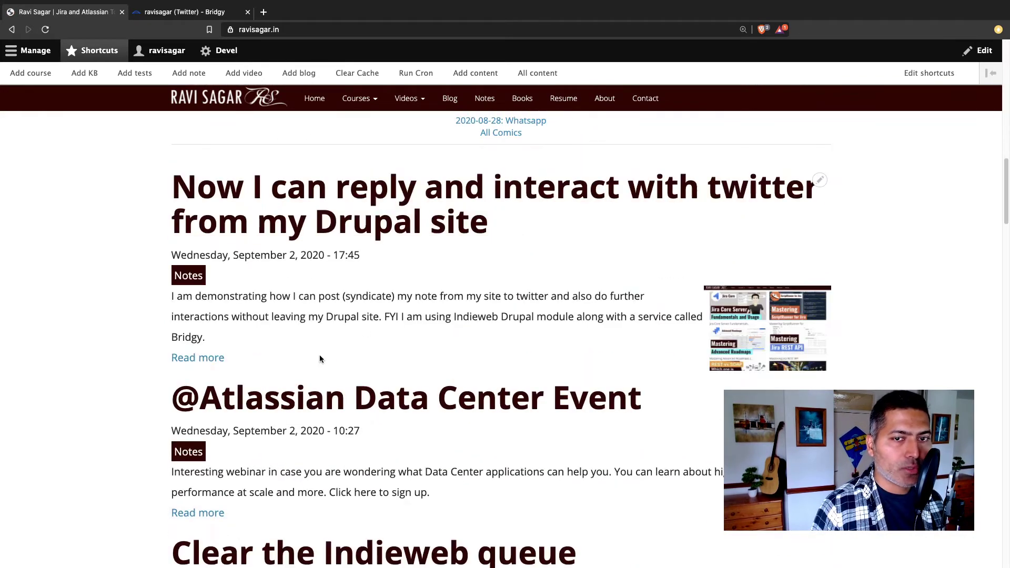
scroll(309, 292, up, 7)
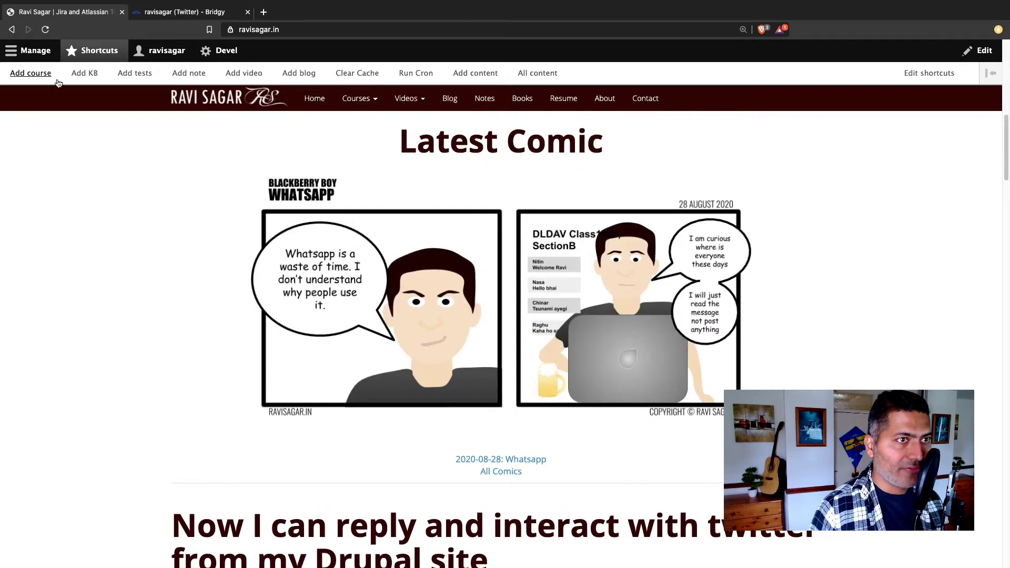
- Open the list of webmentions to send in the content administration and check its queue
click(19, 53)
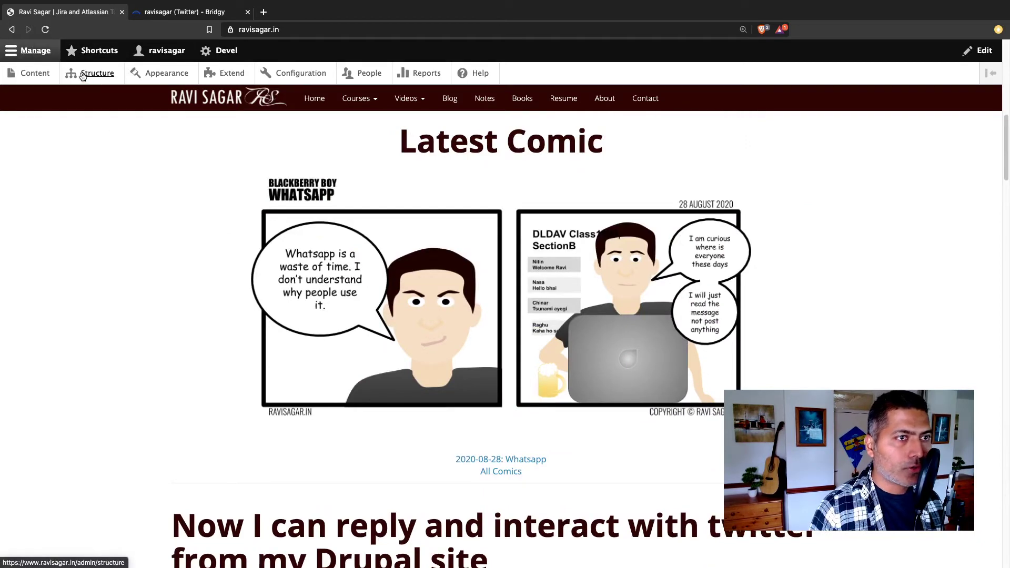
click(37, 74)
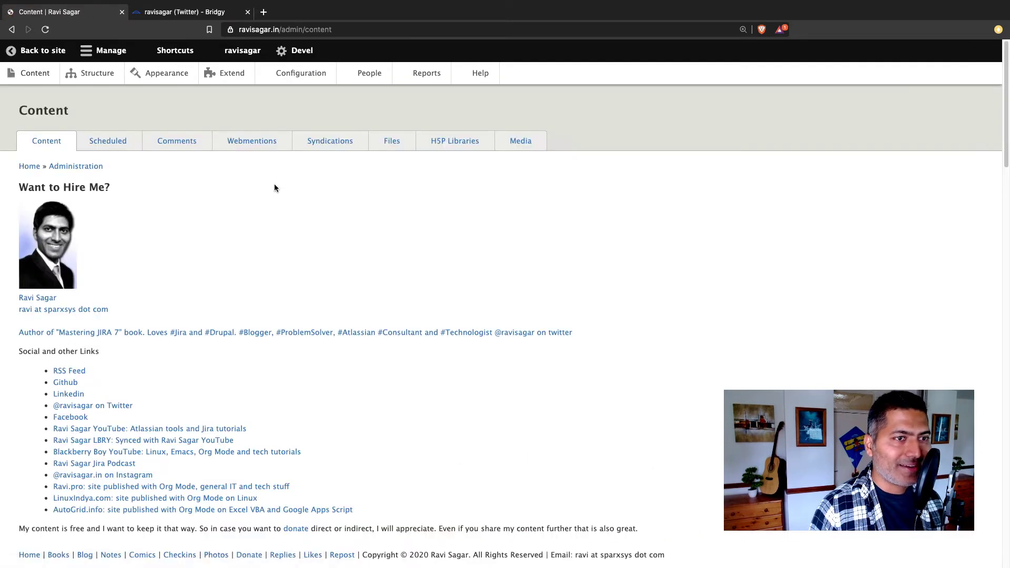
click(243, 146)
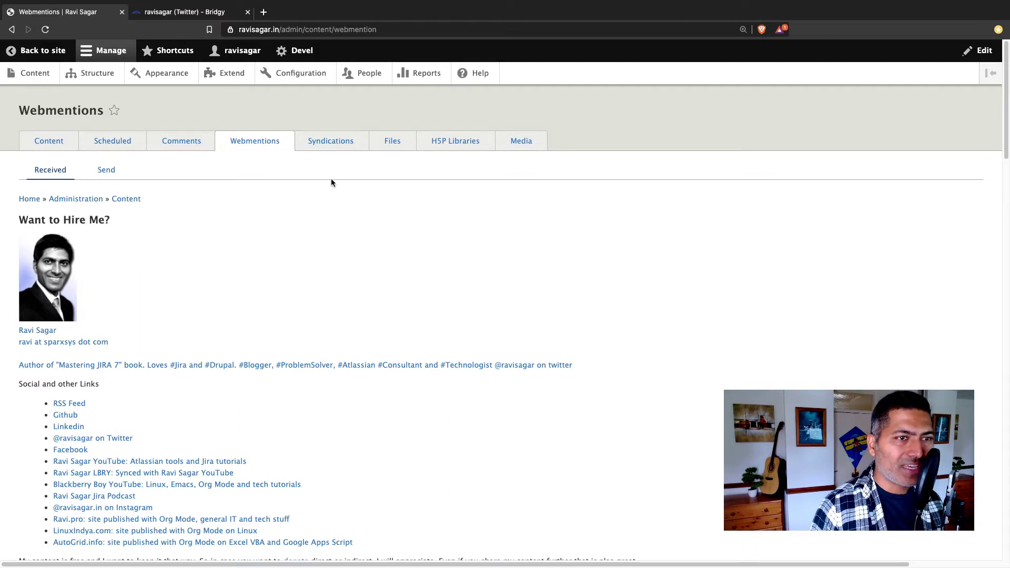
click(113, 171)
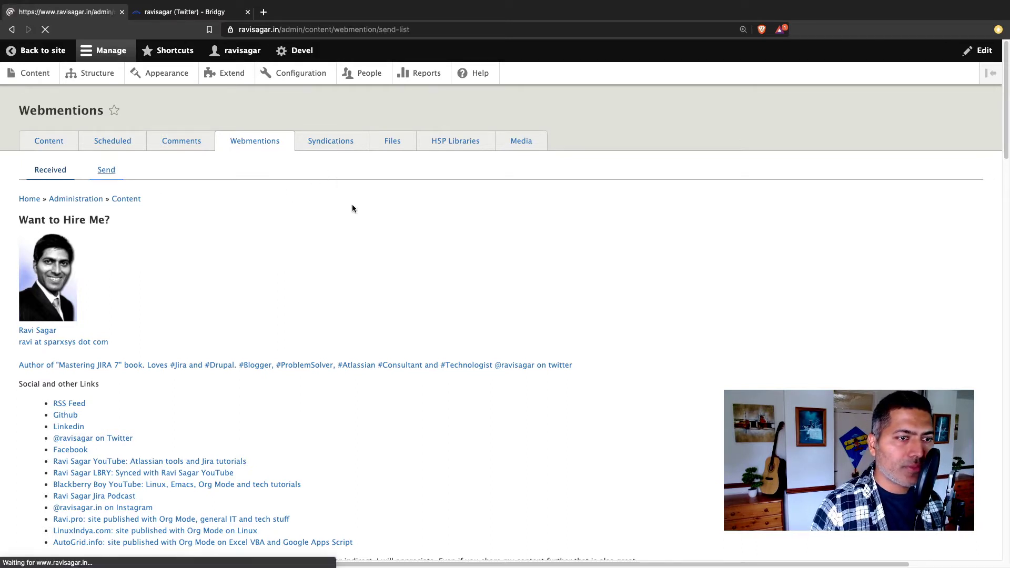
scroll(352, 208, down, 4)
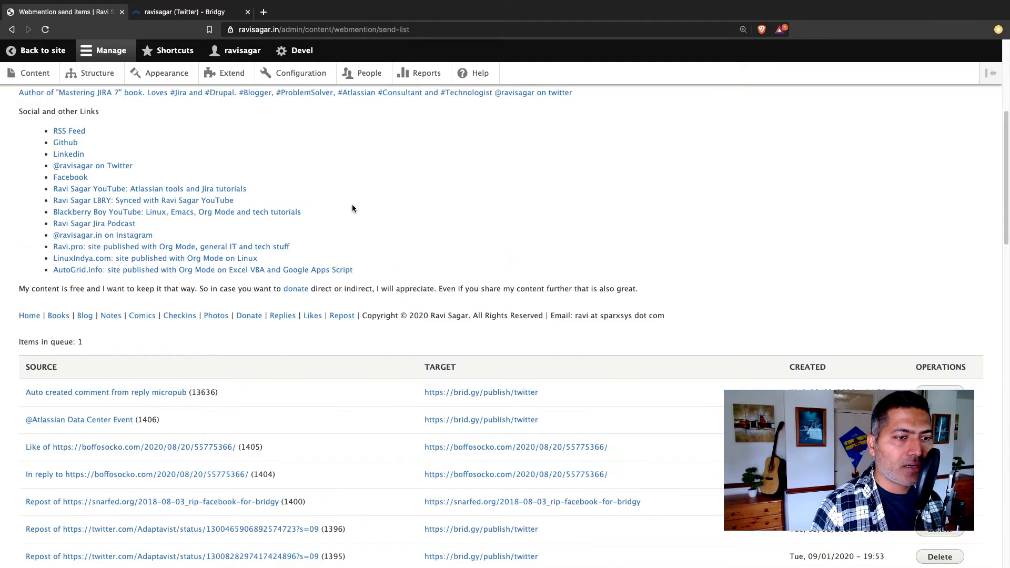
scroll(352, 208, up, 5)
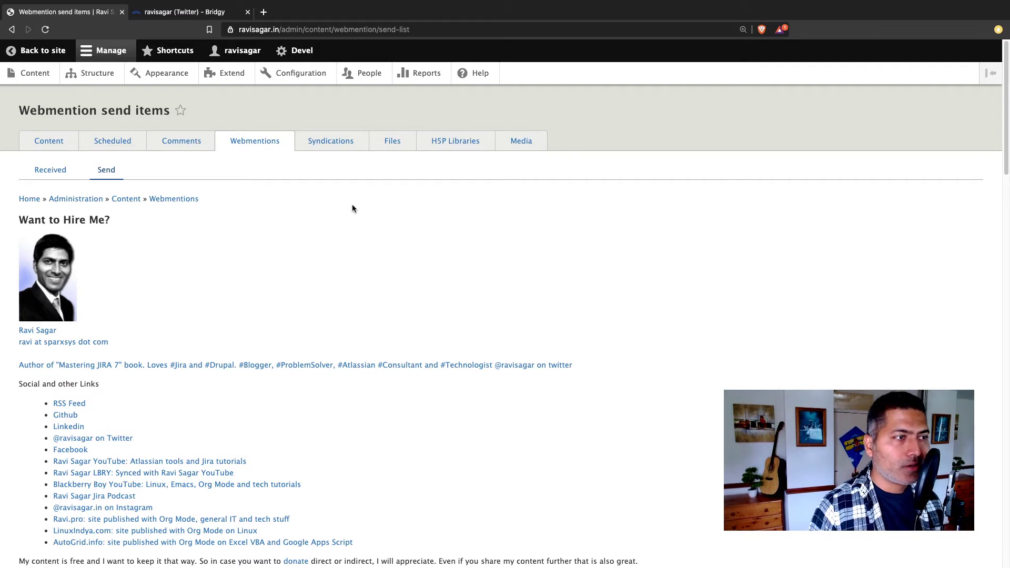
- Switch to the Bridgy account page, look over its polling status and responses, and return to the Drupal site
click(164, 14)
scroll(276, 232, down, 3)
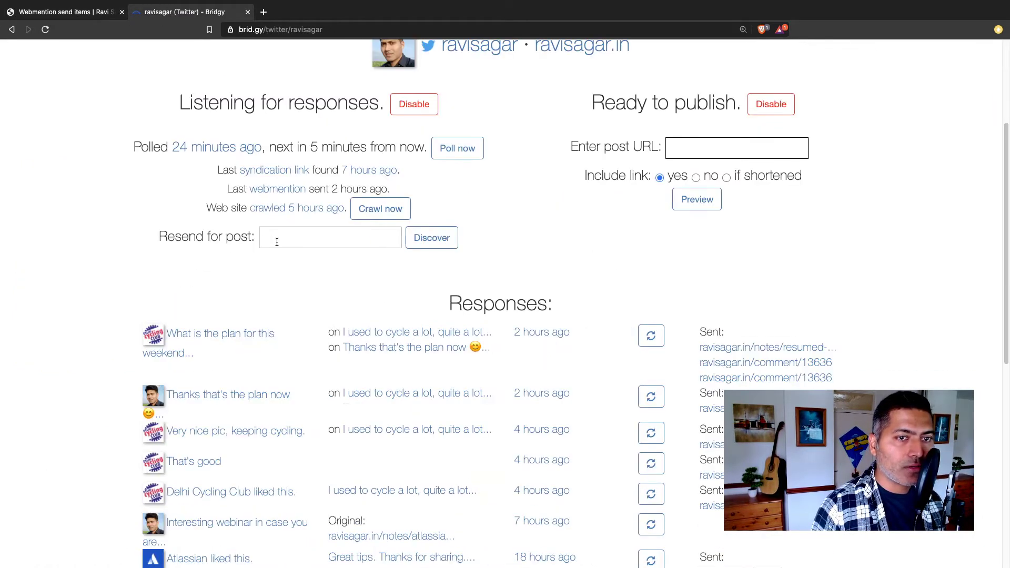
click(51, 16)
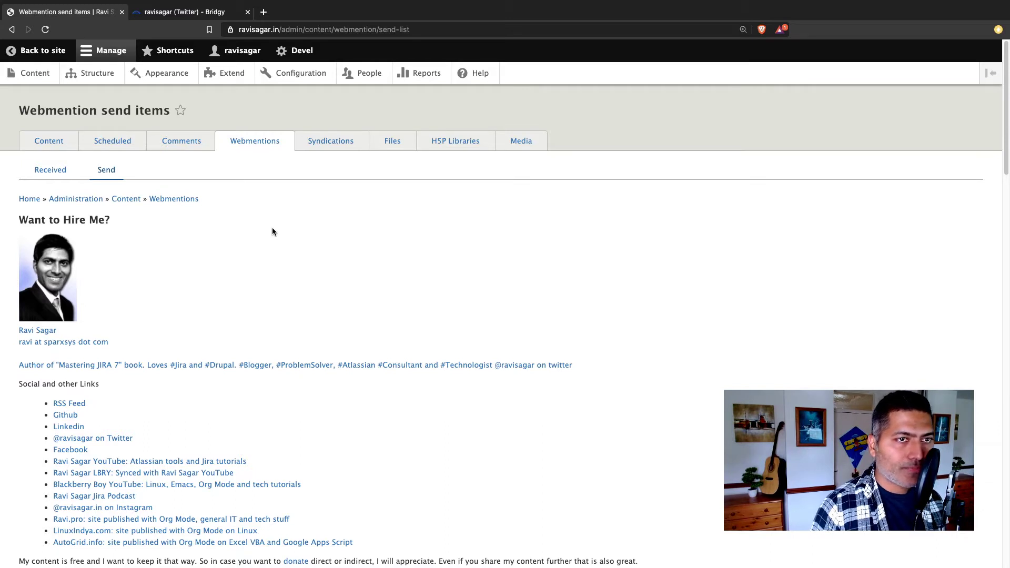
- Run cron manually on the Drupal site to process the webmention queue
click(168, 51)
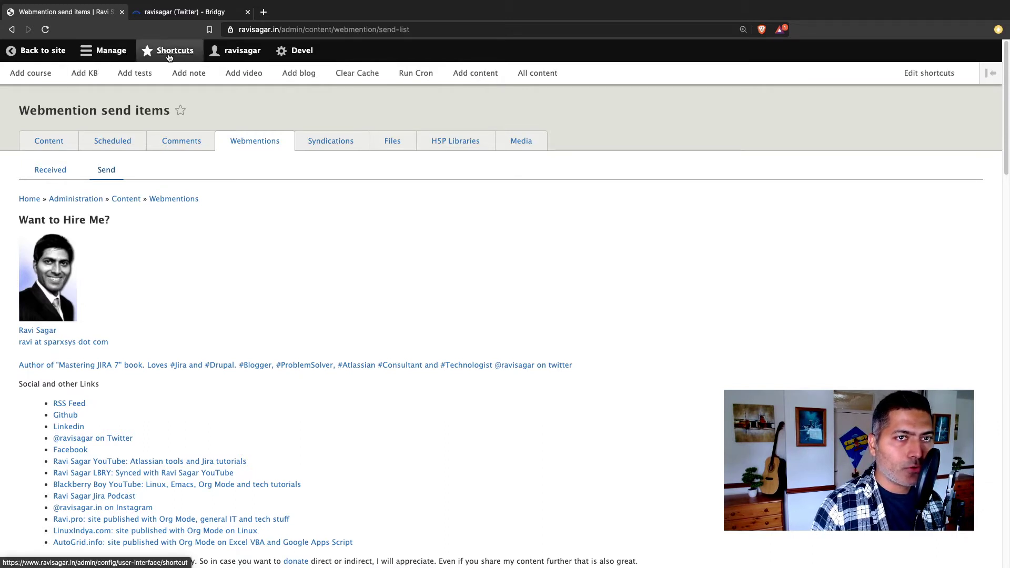
click(416, 74)
scroll(316, 210, down, 5)
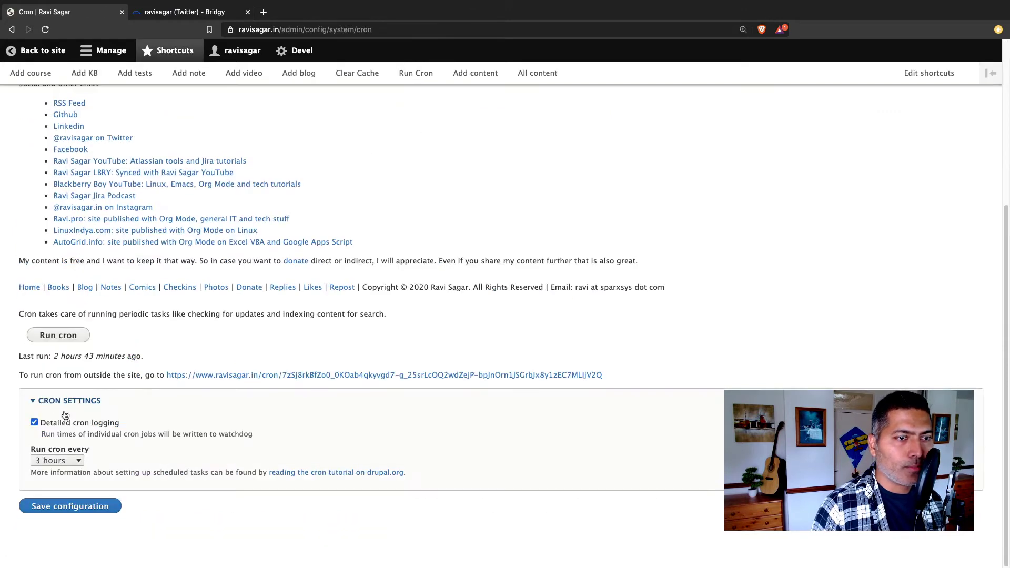
click(67, 337)
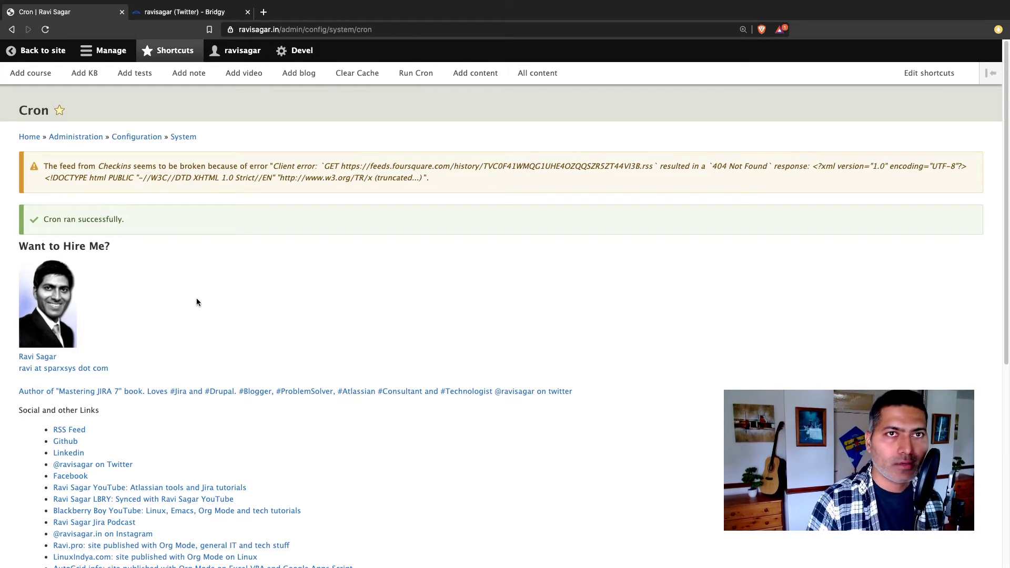
- View the available cron run intervals in the cron settings without changing the selection
scroll(197, 302, down, 6)
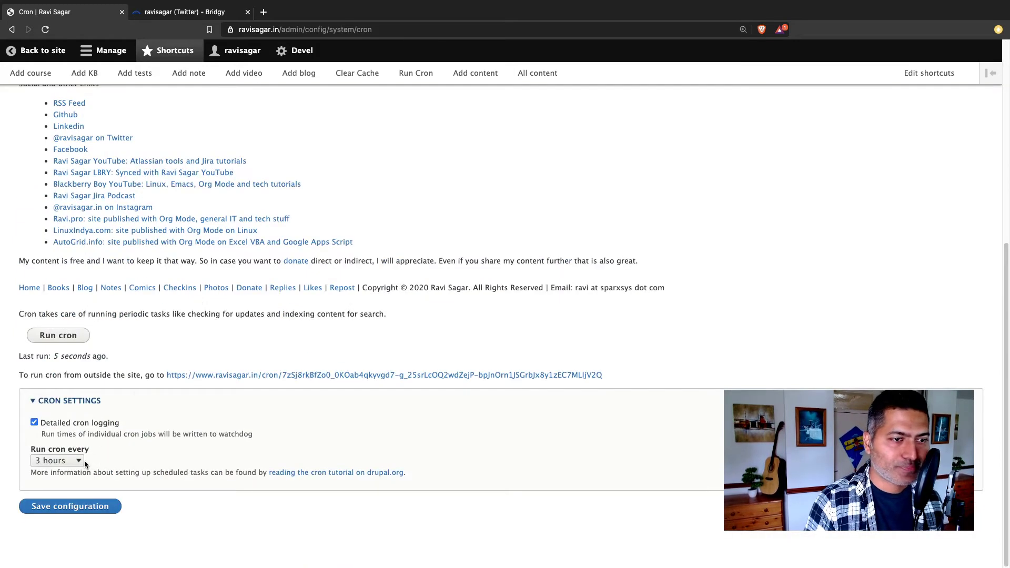
click(69, 465)
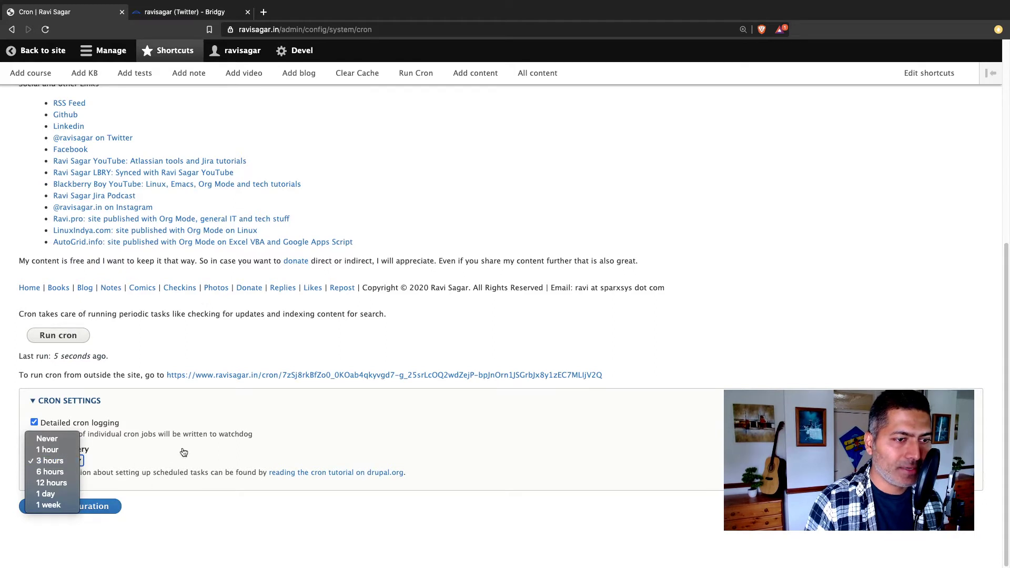
click(268, 344)
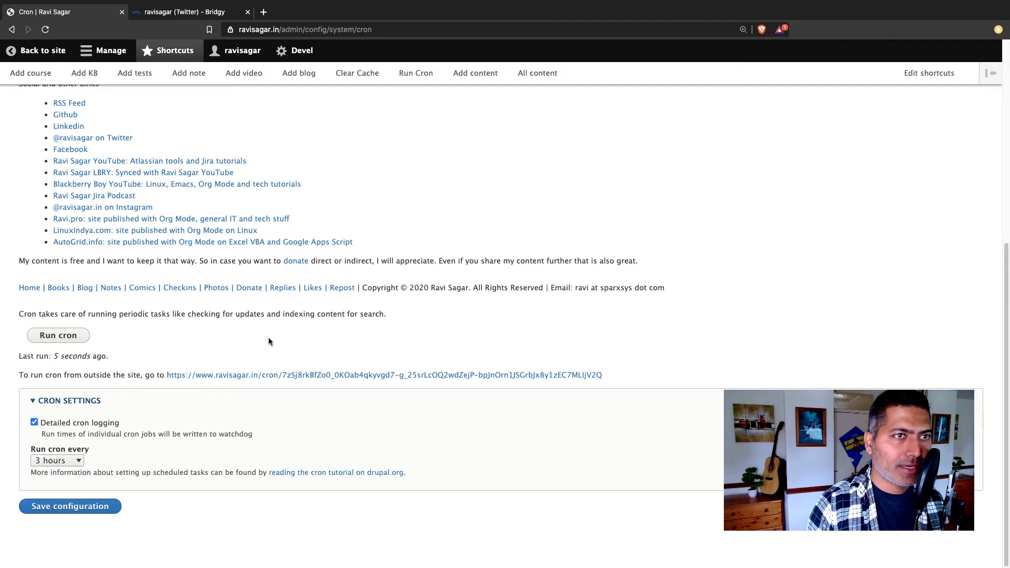
- Reload the Bridgy account page, check the Published list for the new note's tweet, and return to the Drupal site
key(ctrl+Tab)
scroll(246, 337, down, 8)
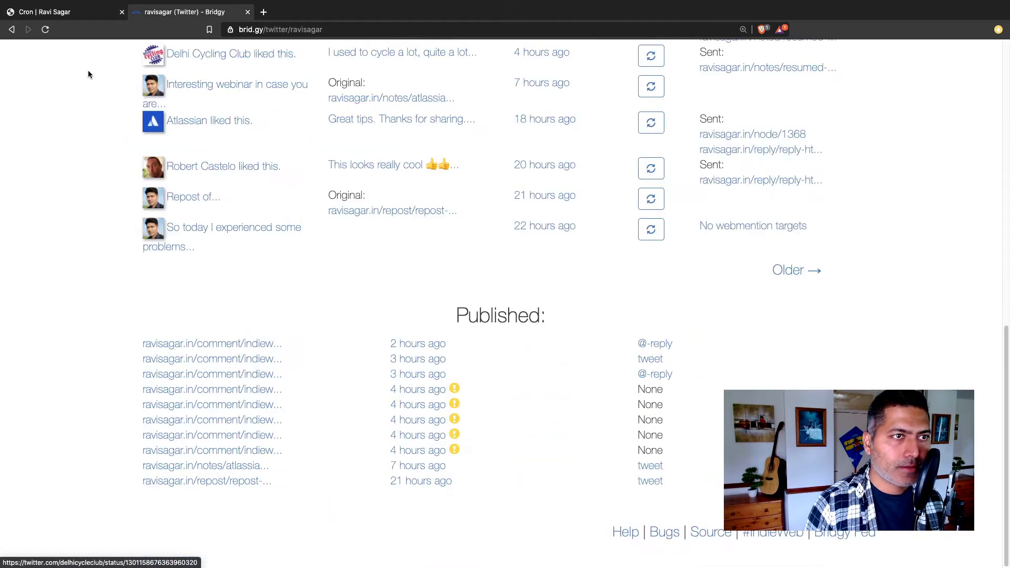
click(45, 30)
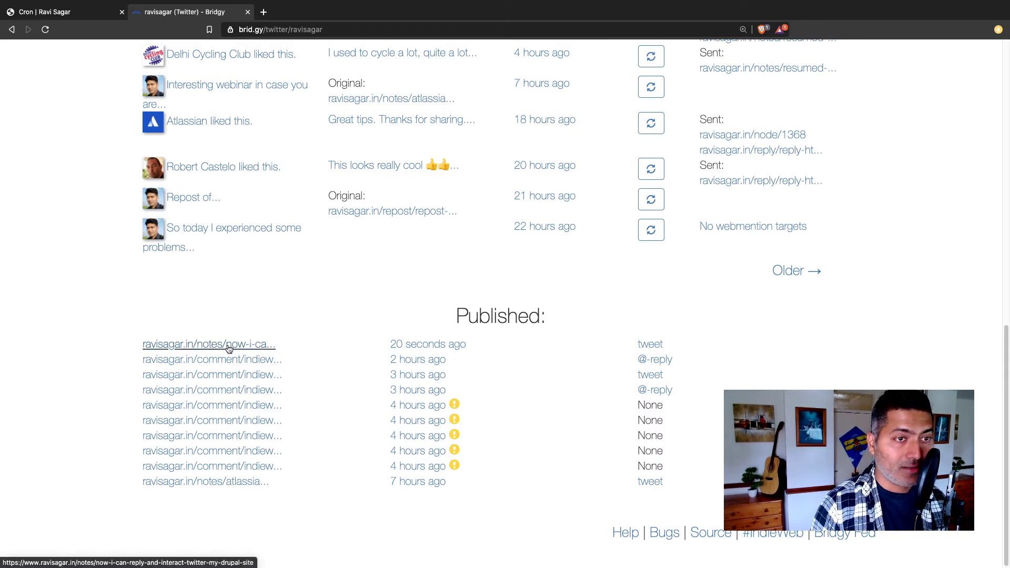
key(ctrl+plus)
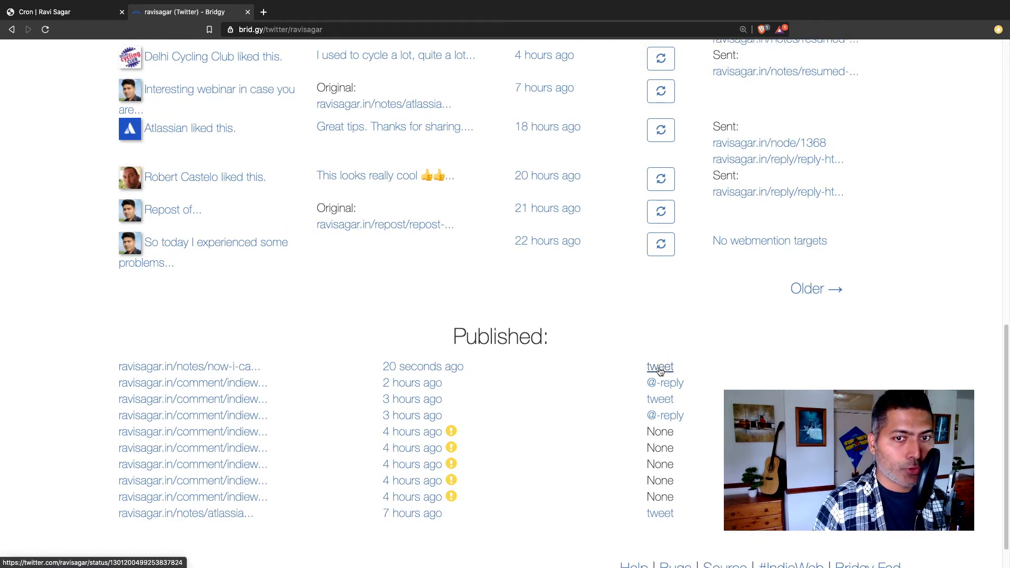
click(57, 12)
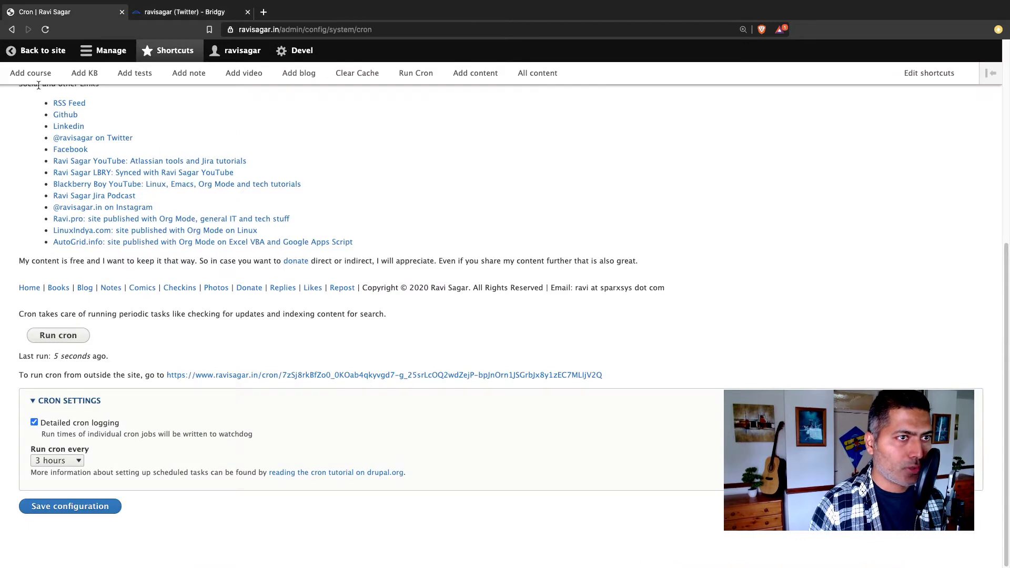
- Return to the site's front page and open the note "Now I can reply and interact with twitter from my Drupal site"
click(44, 50)
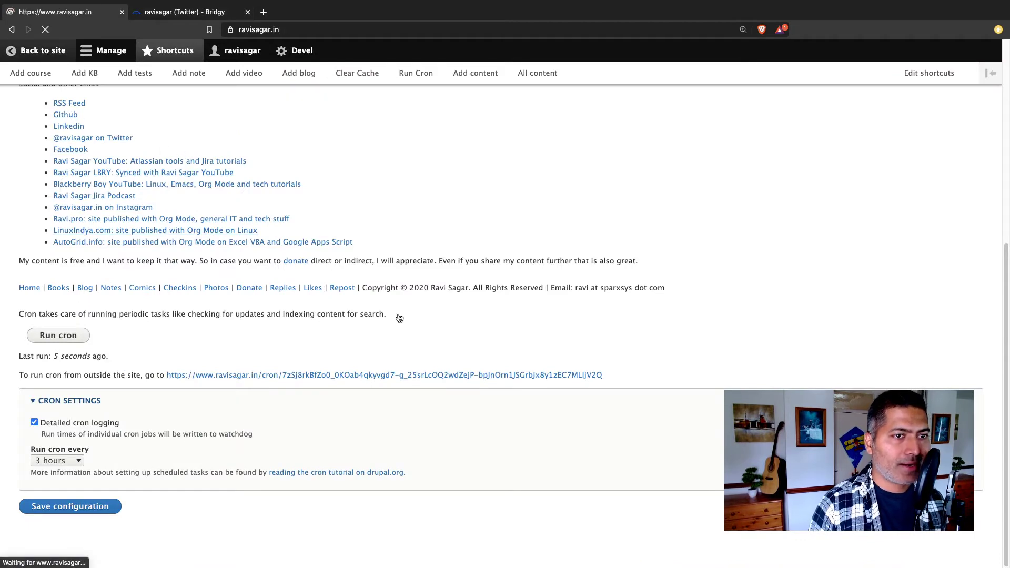
scroll(395, 316, down, 10)
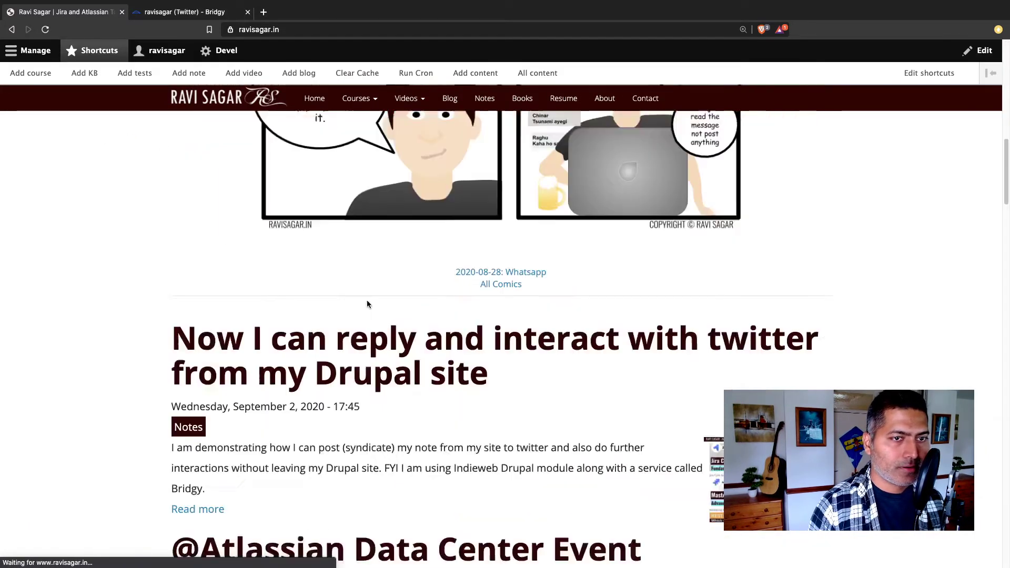
scroll(367, 304, down, 3)
click(361, 243)
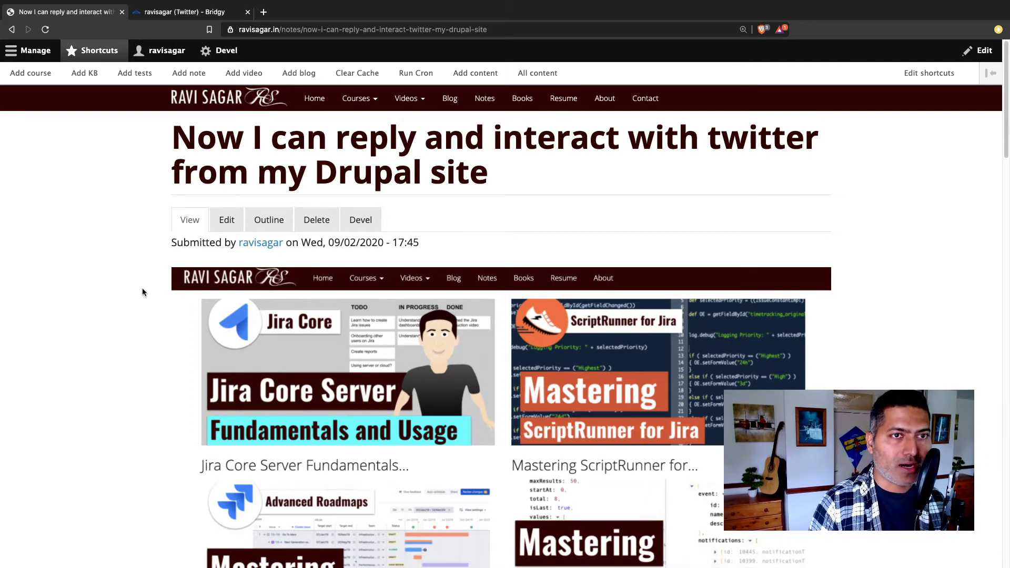
- Open the note's Twitter link under Syndications in a new tab and switch to it
scroll(142, 292, down, 20)
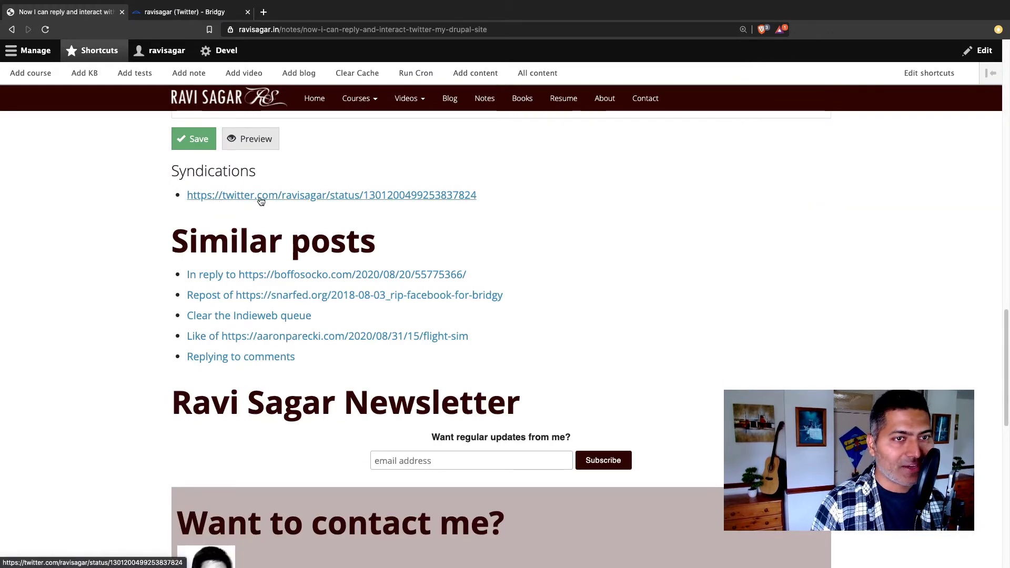
super+click(261, 196)
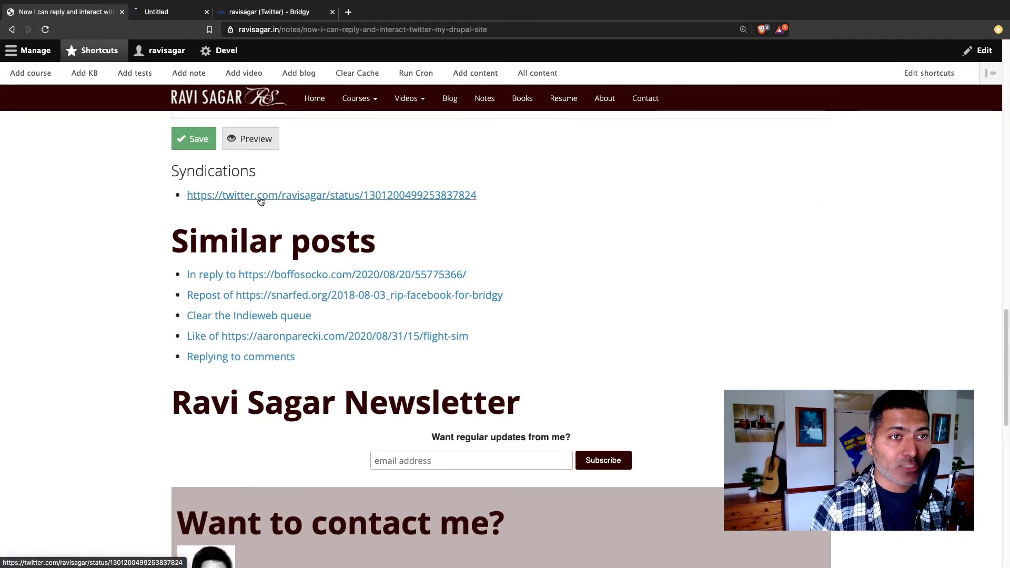
click(179, 11)
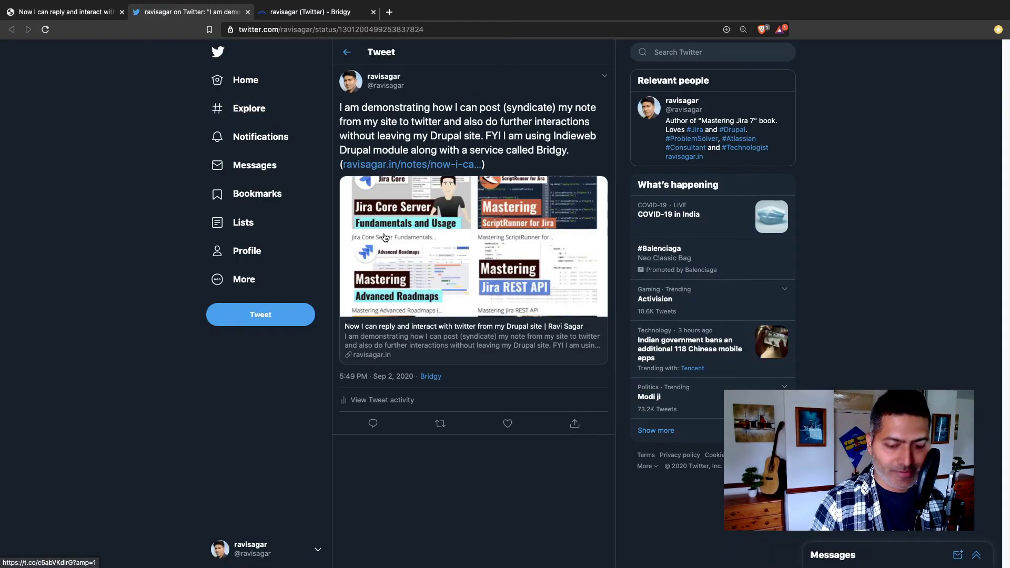
- Enlarge the tweet page by two zoom levels and like the syndicated tweet
key(super+equal)
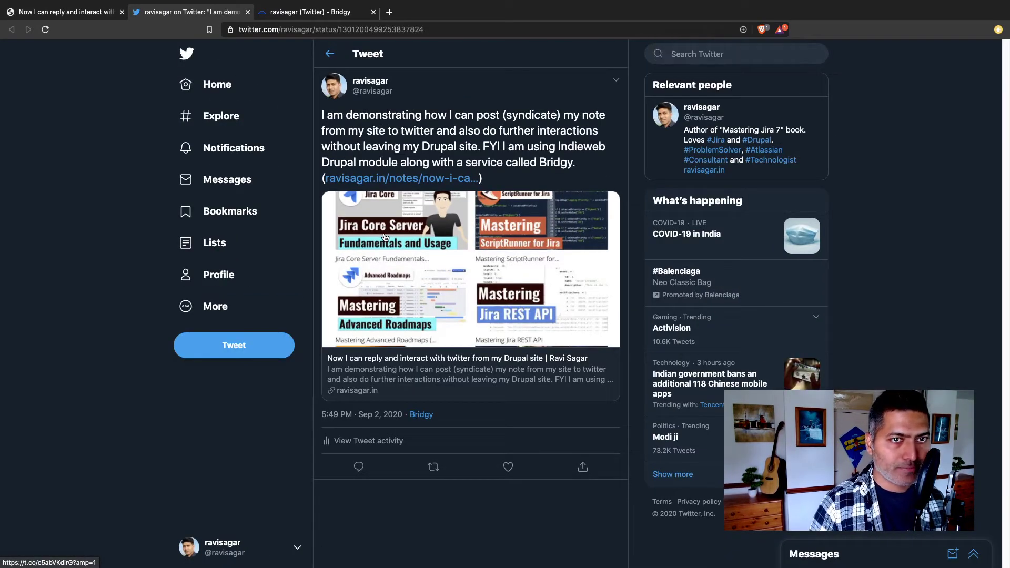
key(super+equal)
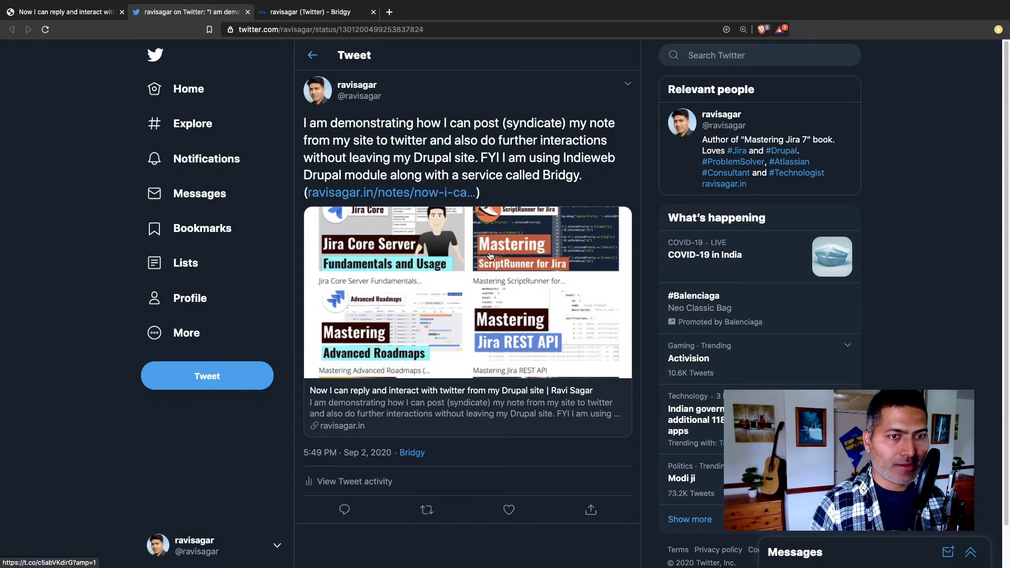
scroll(484, 257, down, 1)
click(508, 465)
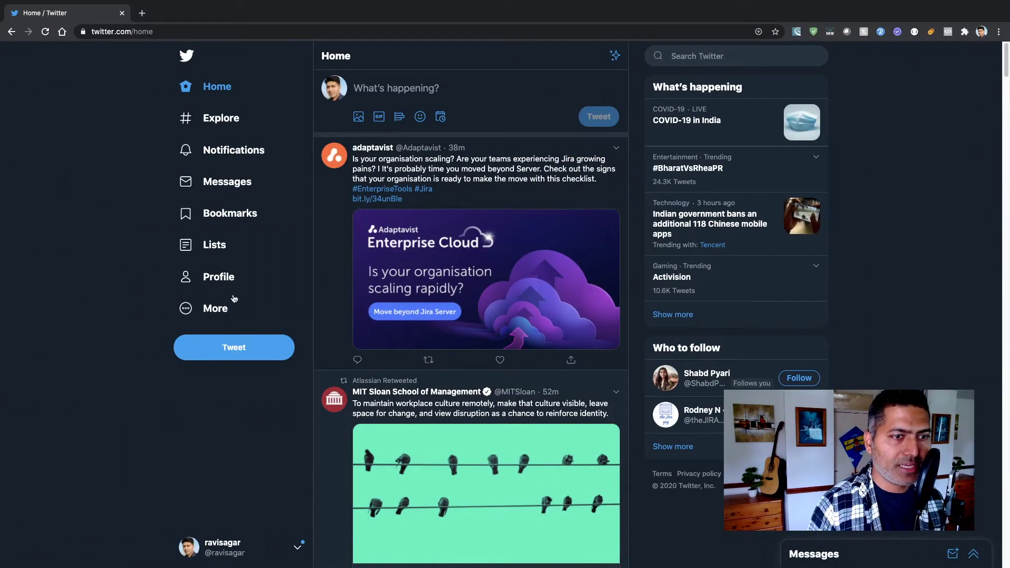
- In the other browser's Twitter session, switch to the Delhi Cycling Club account and open its profile
click(298, 548)
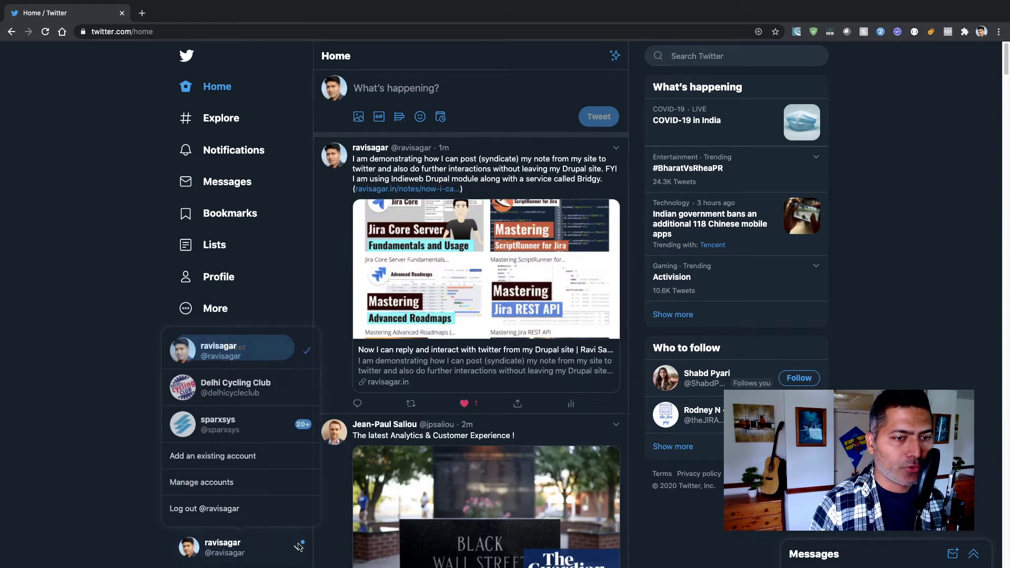
click(255, 387)
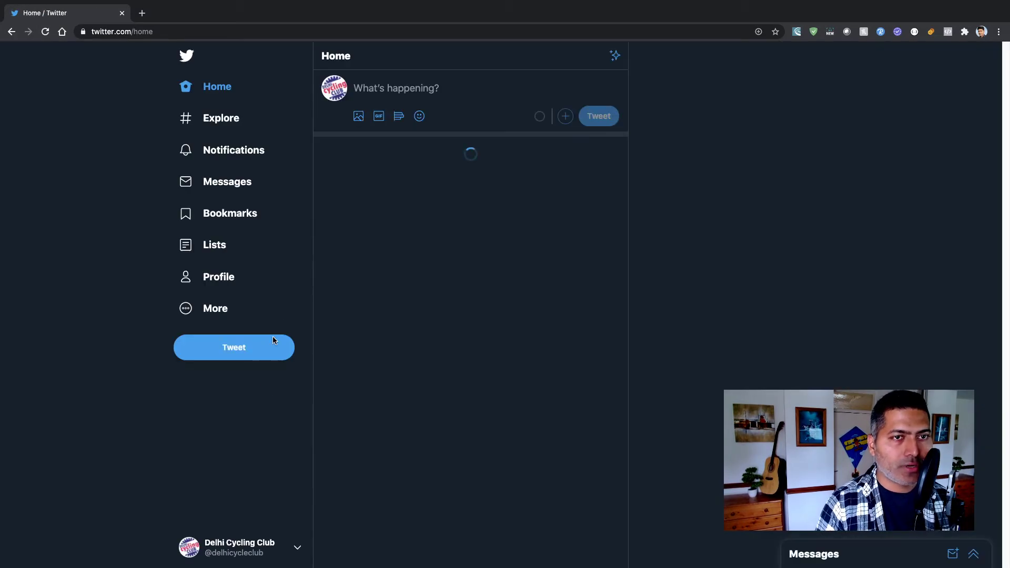
click(224, 279)
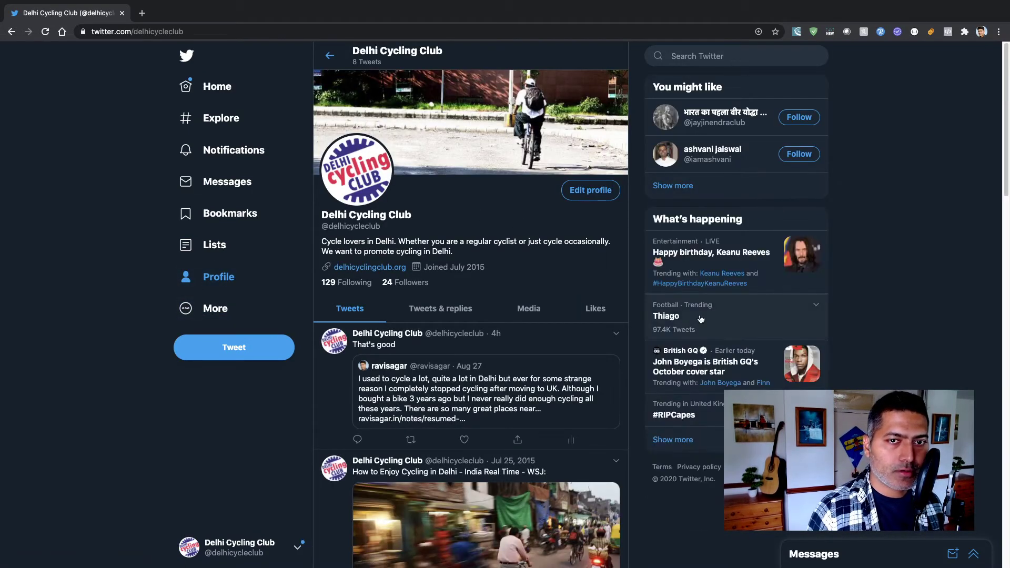
- Search Twitter for the site owner's account, open that profile, and open the newly syndicated tweet about interacting from Drupal
click(703, 56)
text(ra)
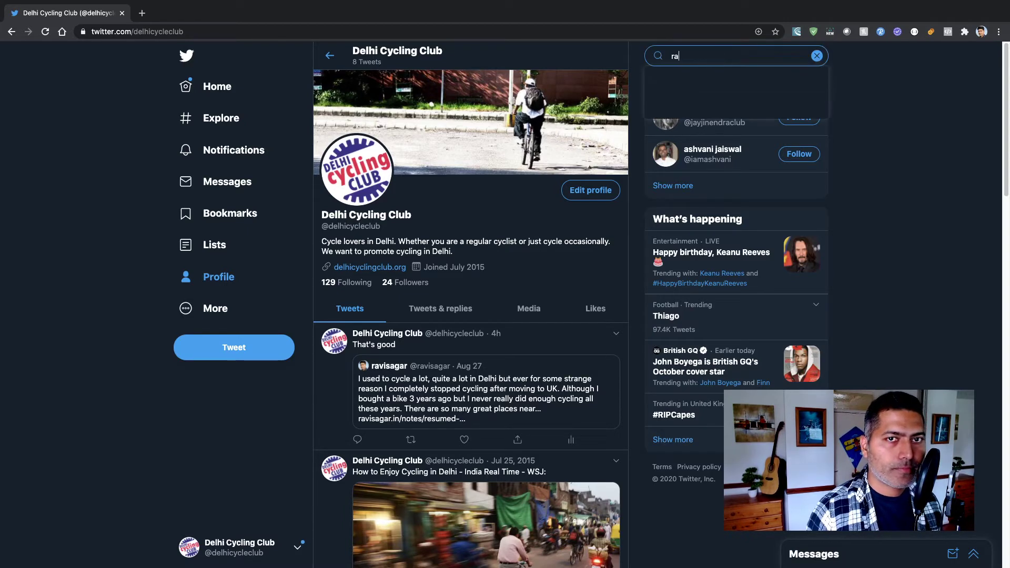
text(visagar)
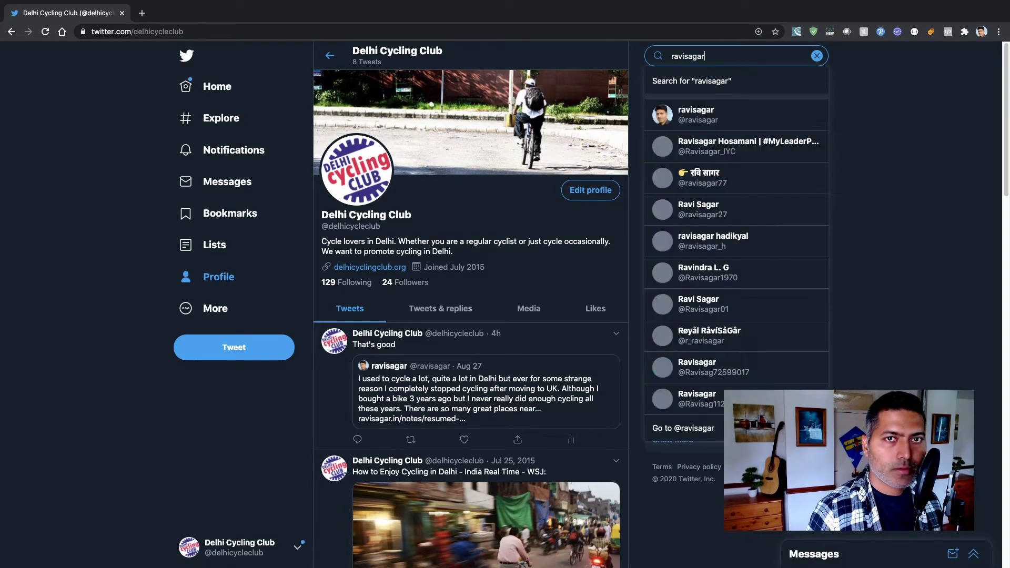
click(694, 119)
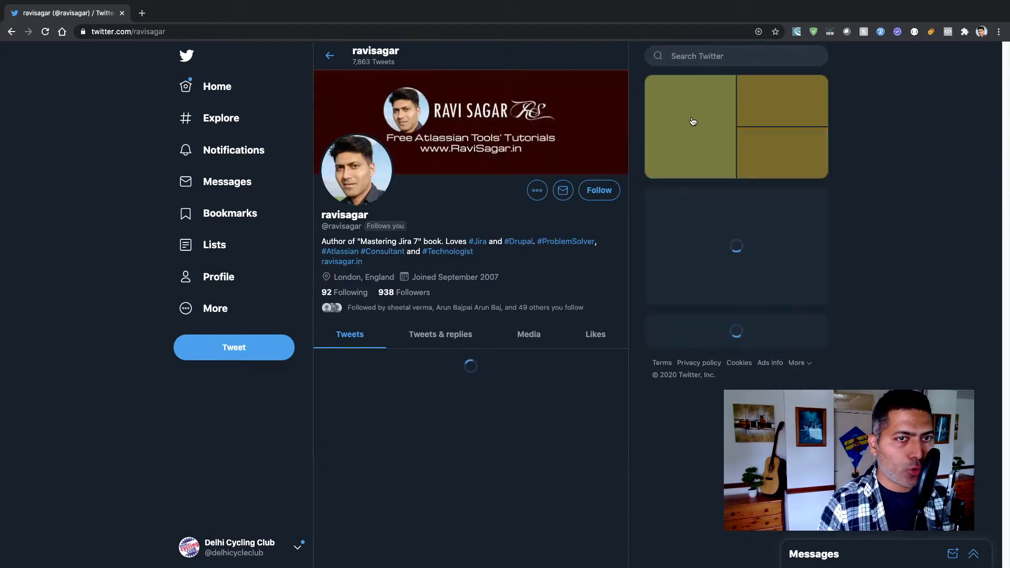
scroll(402, 298, down, 4)
scroll(344, 263, down, 4)
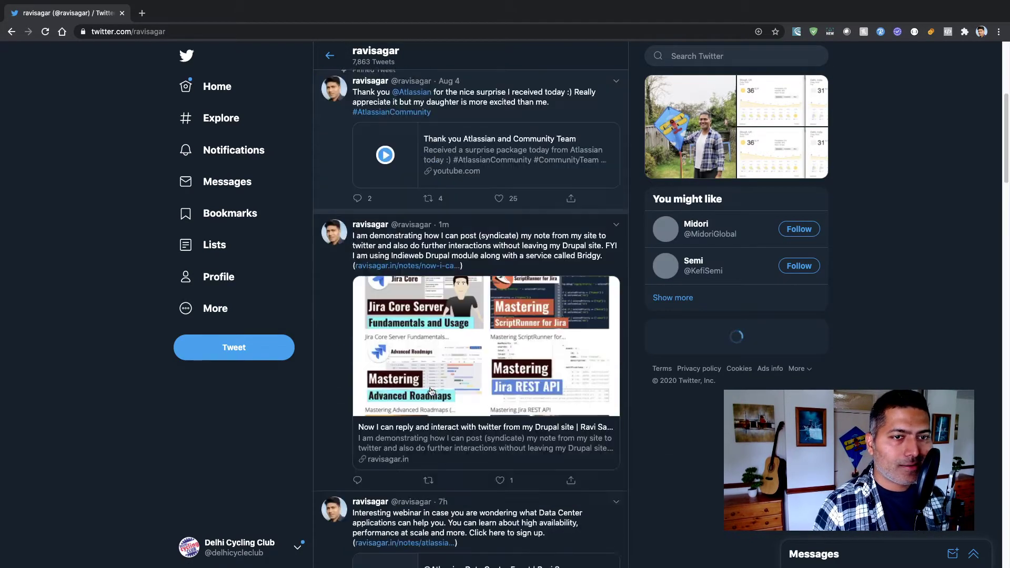
click(344, 263)
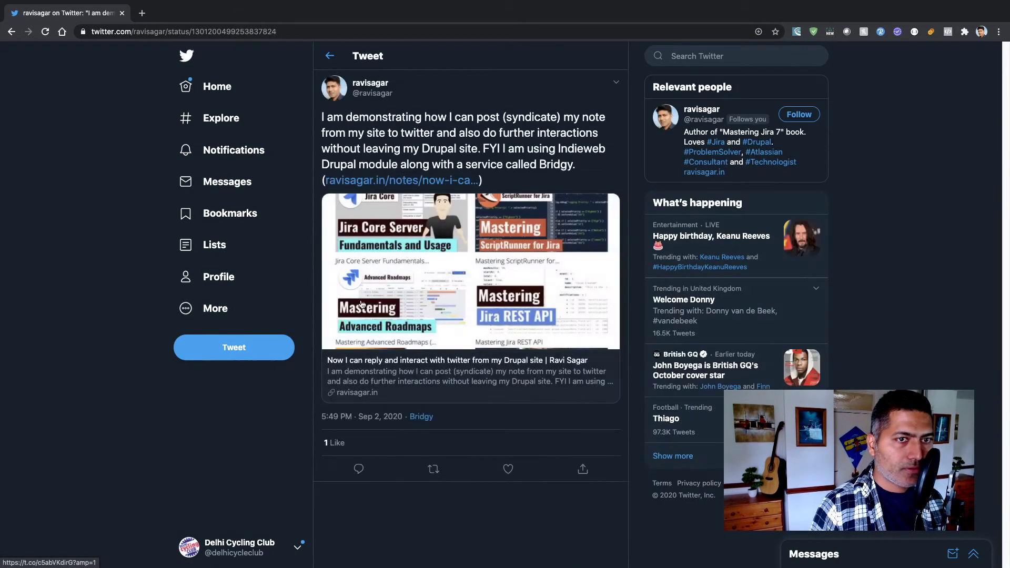
- Like the tweet as Delhi Cycling Club and view the retweet options without choosing one
click(507, 473)
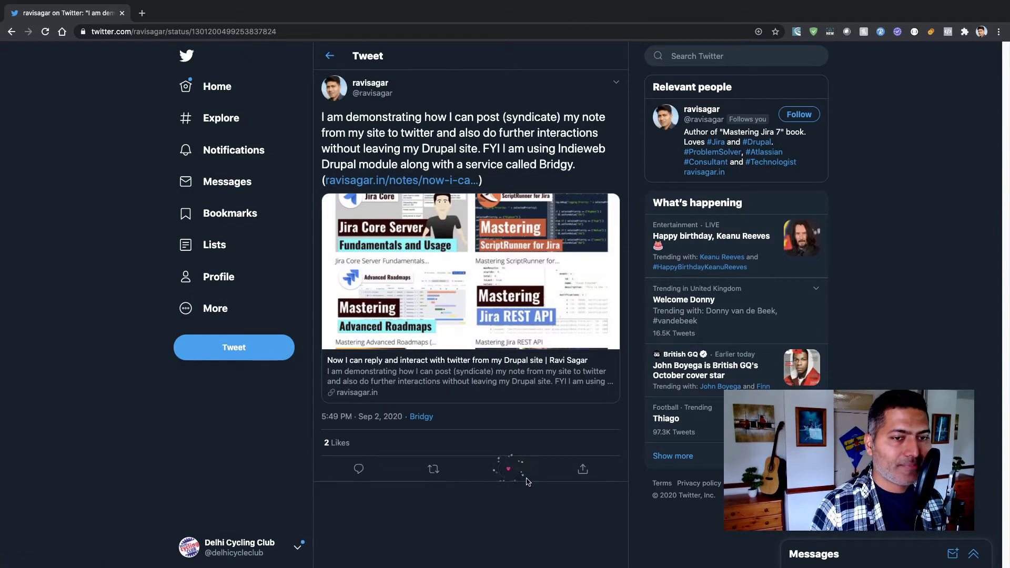
click(433, 473)
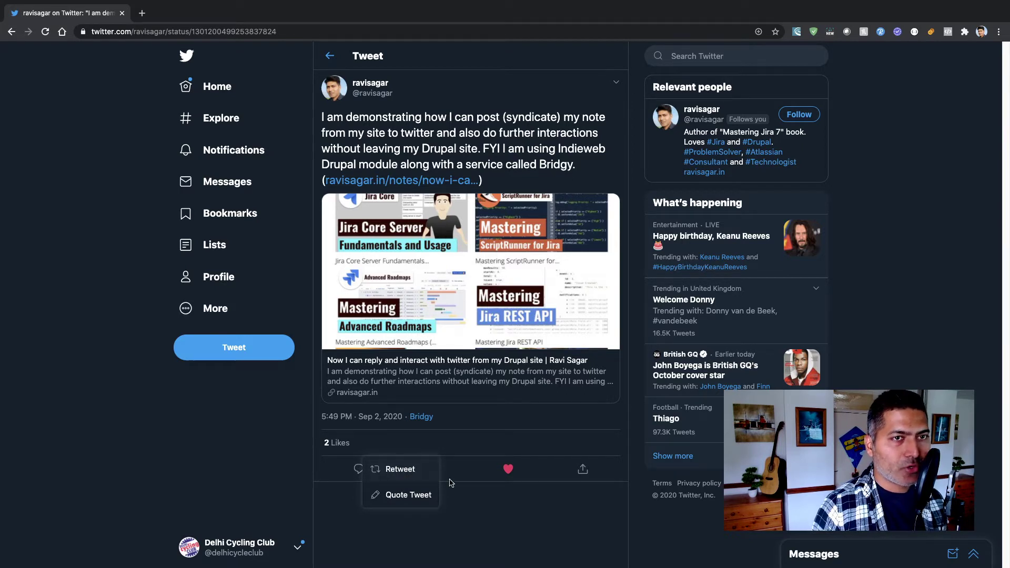
click(476, 507)
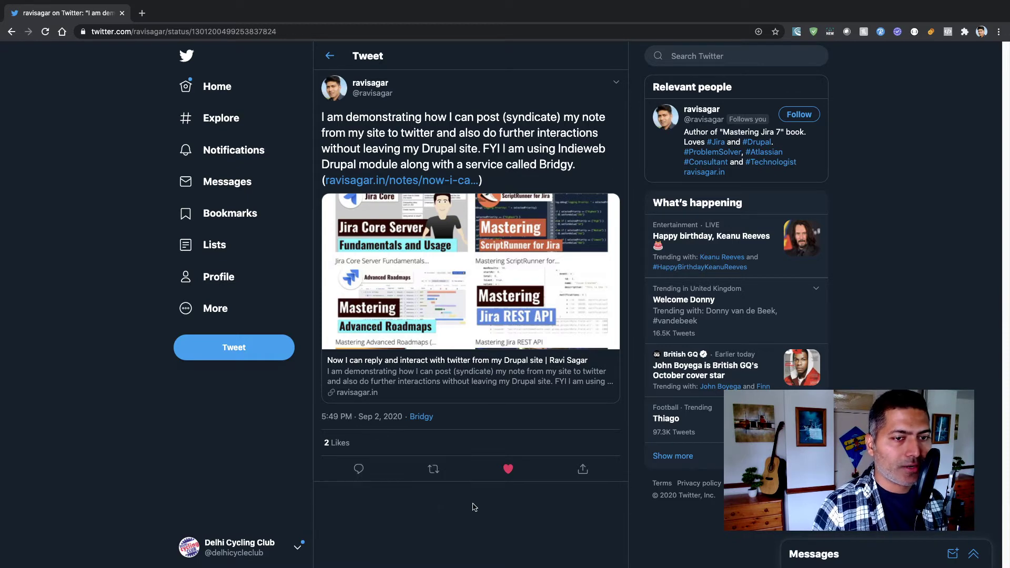
- Reply to the tweet as Delhi Cycling Club with "That's very good. I hope it works well for you."
click(359, 470)
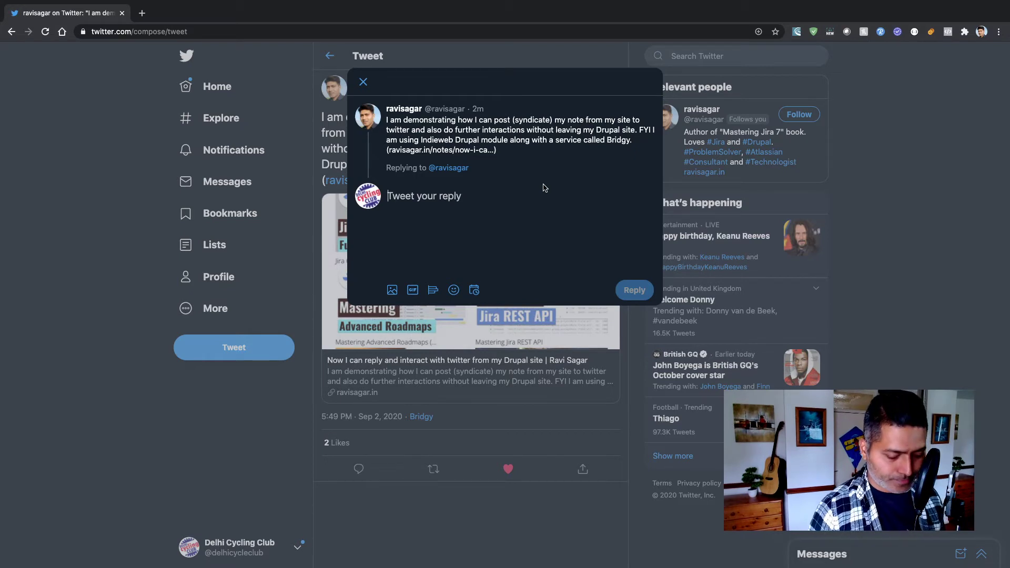
text(Tha)
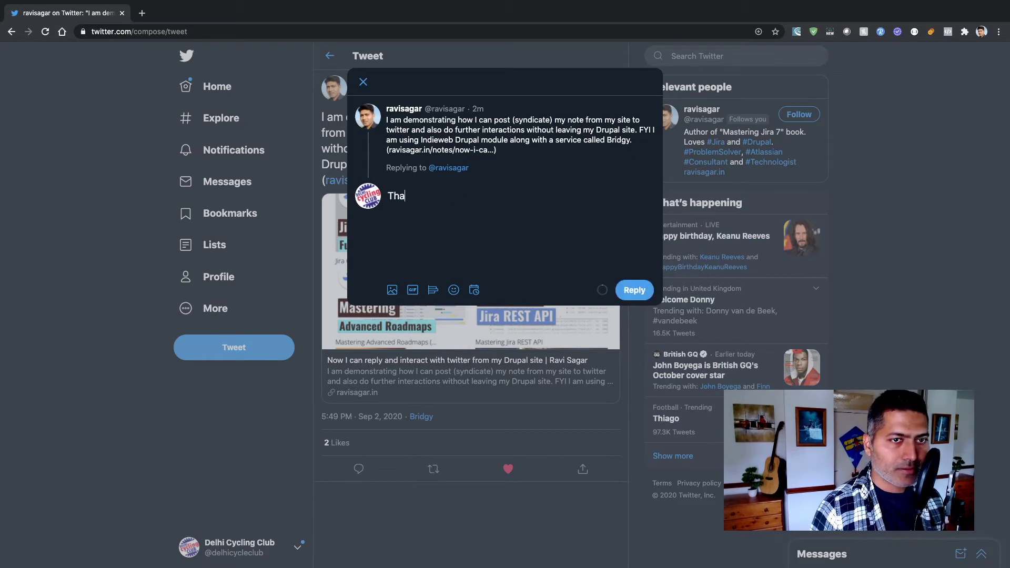
text(t's)
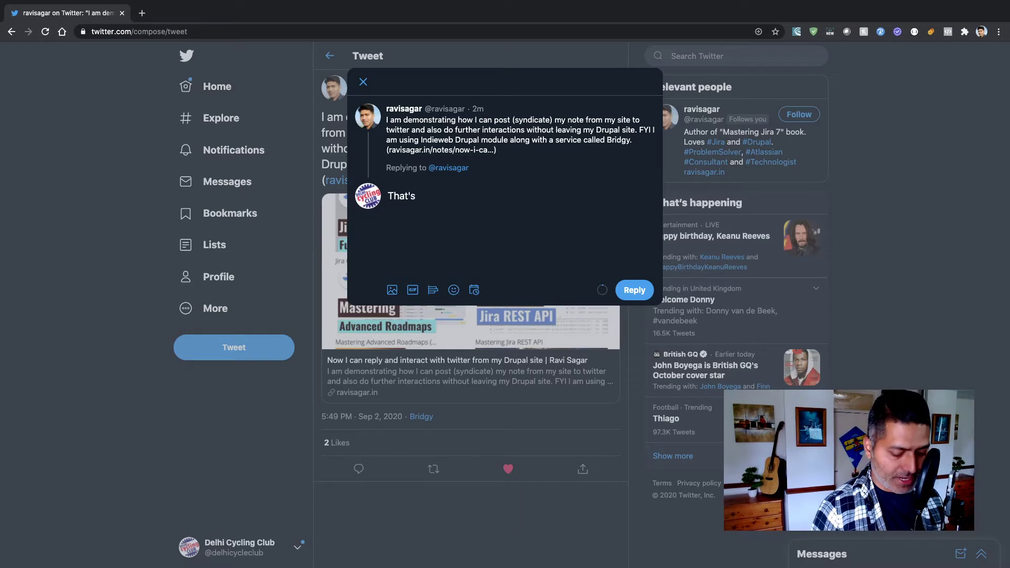
text( very good)
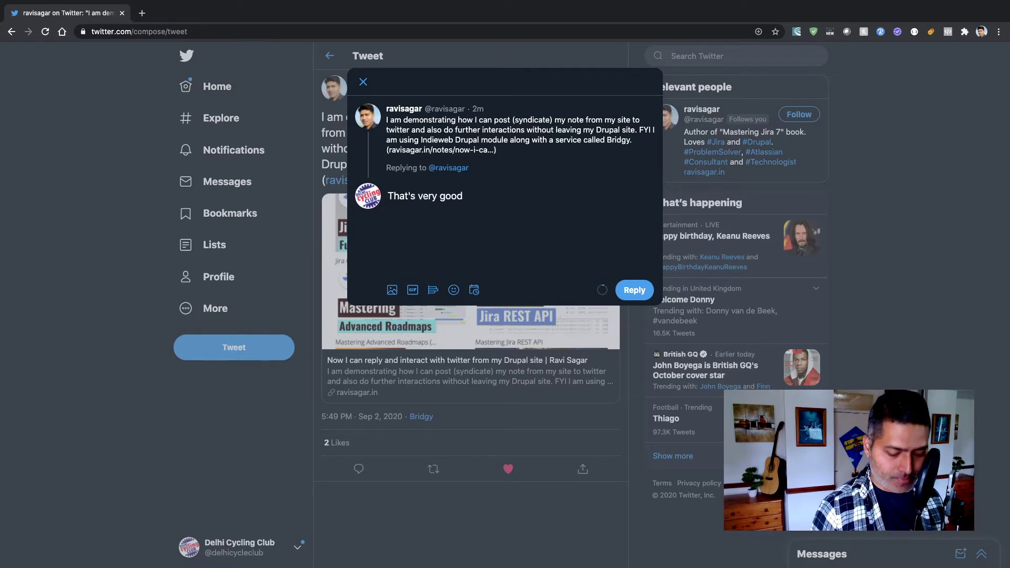
text(. I hope it )
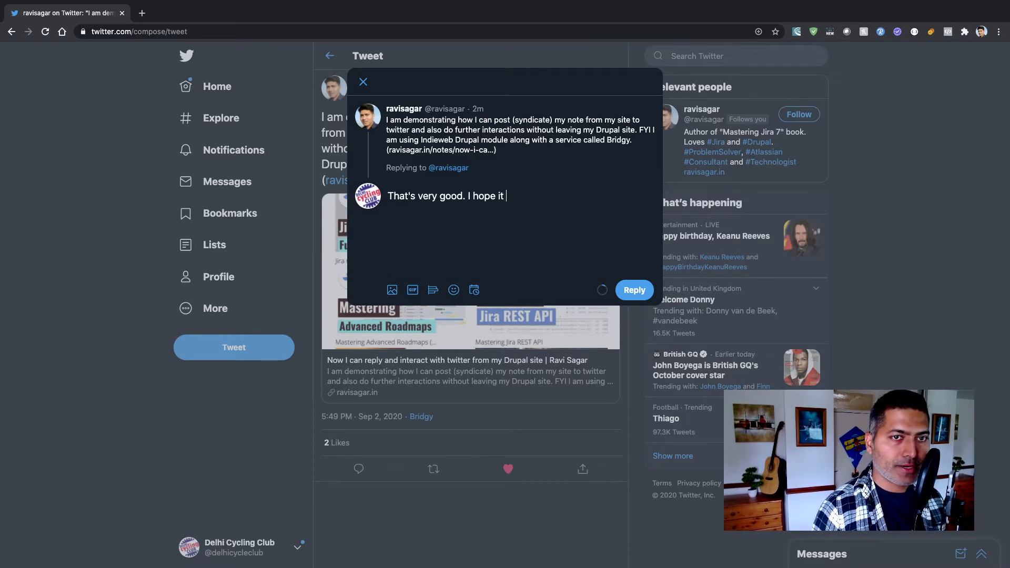
text(works well )
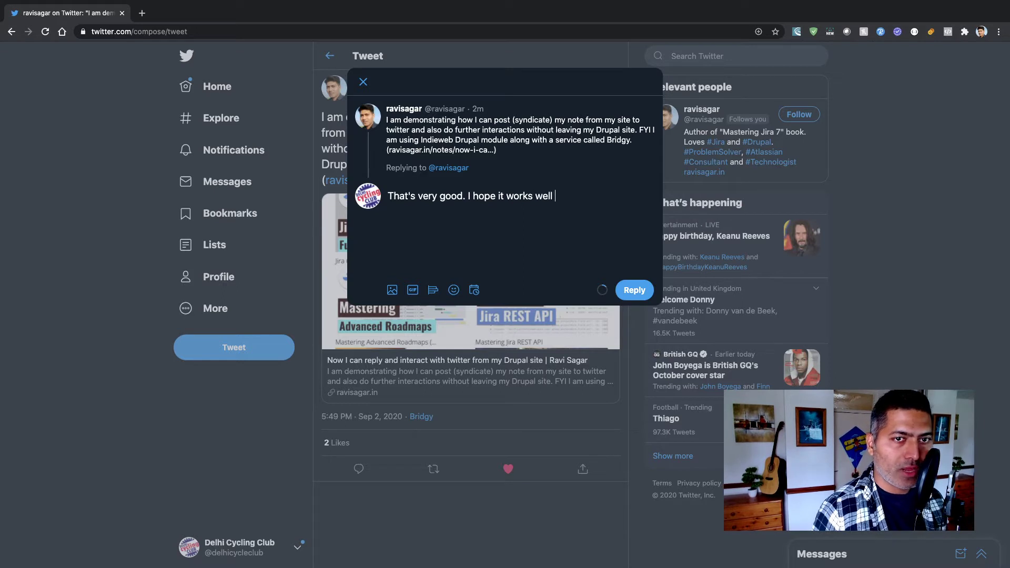
text(for you)
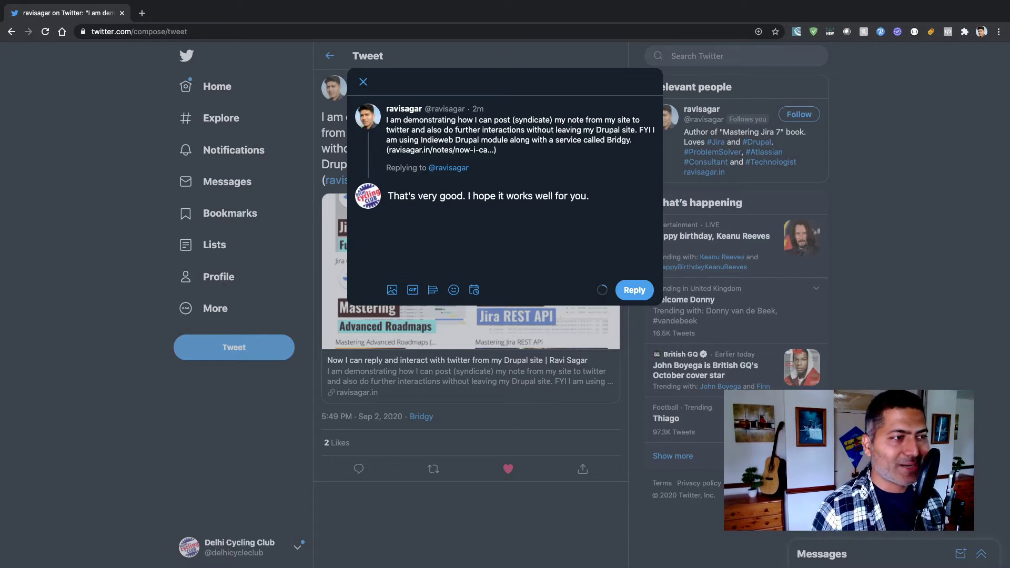
text(.)
click(634, 290)
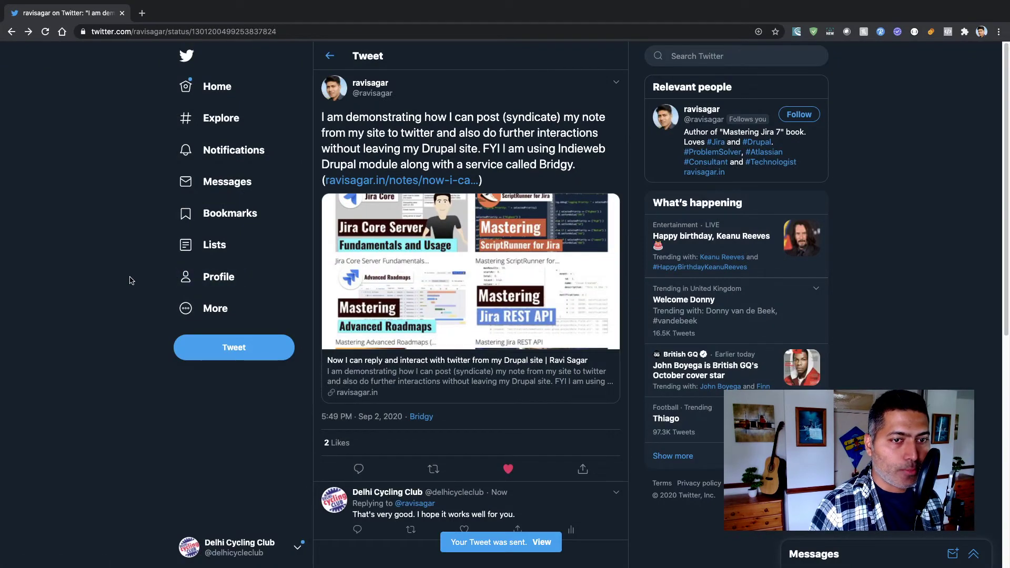
scroll(417, 440, down, 3)
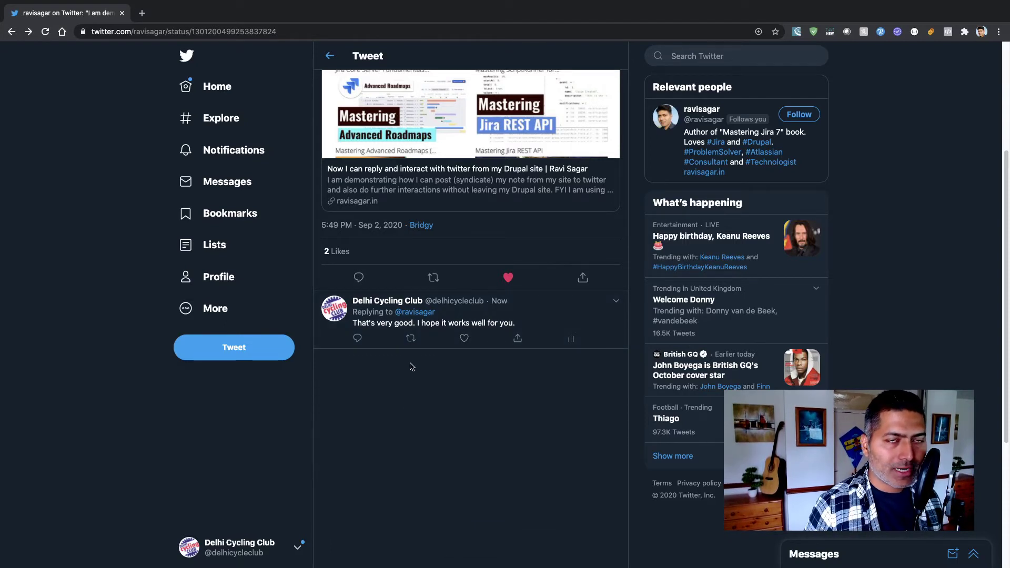
- Switch back to the site owner's Twitter session, check the notifications for the new reply, and open the like notification
key(ctrl+Left)
key(ctrl+Right)
key(ctrl+Right)
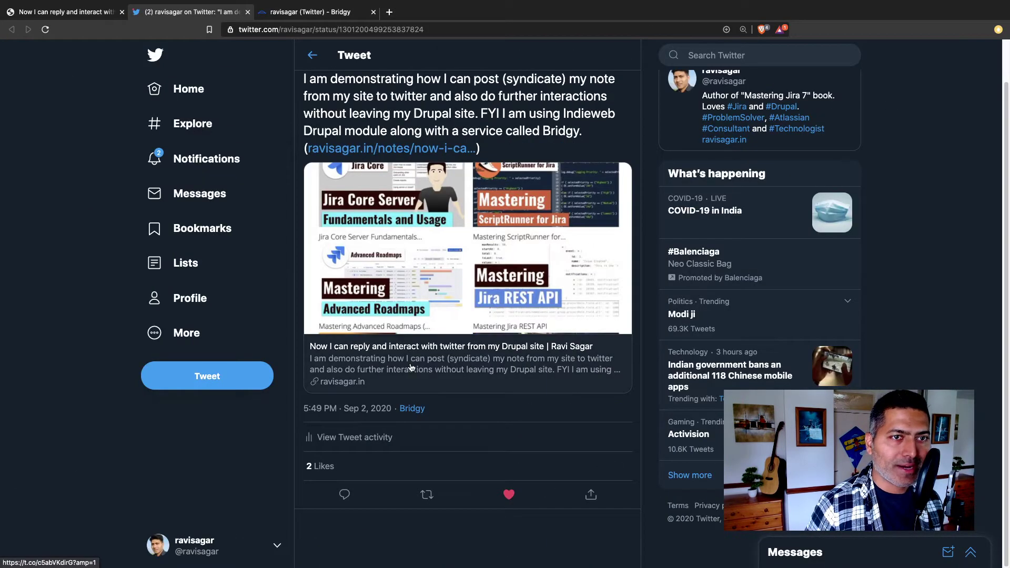
click(234, 166)
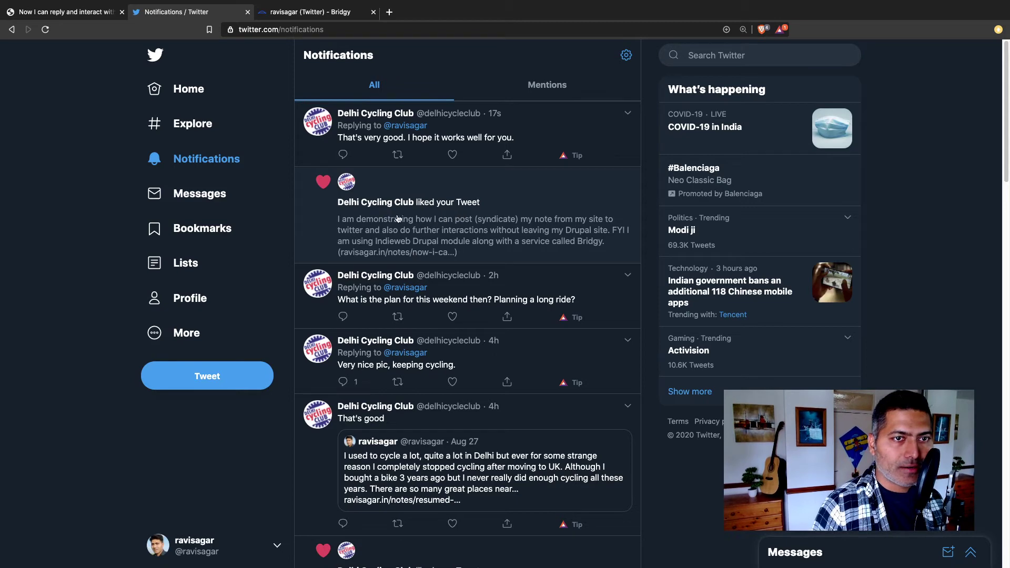
click(429, 224)
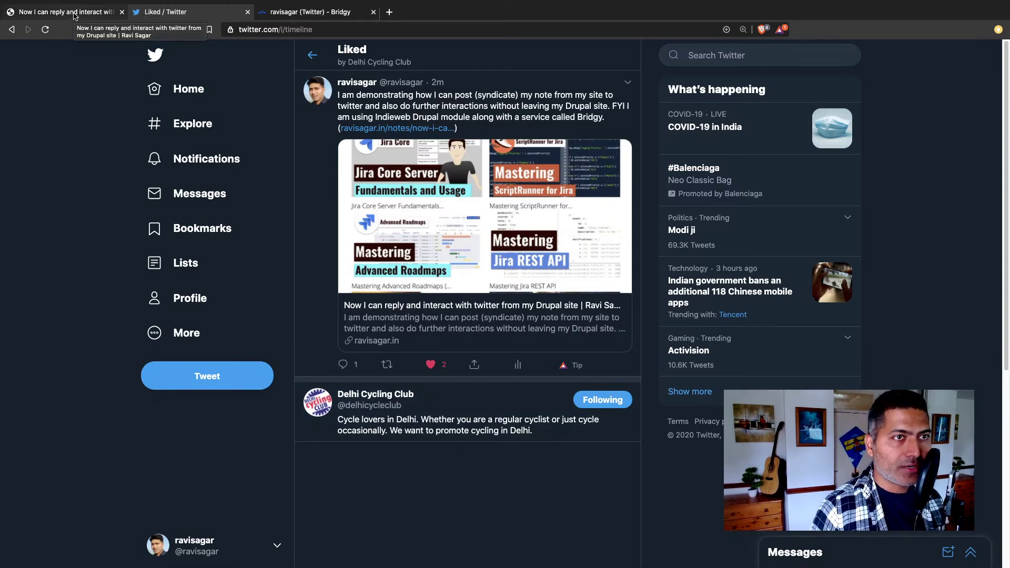
- Switch to the Bridgy account page and start an immediate poll for new Twitter responses
click(299, 13)
scroll(52, 218, up, 6)
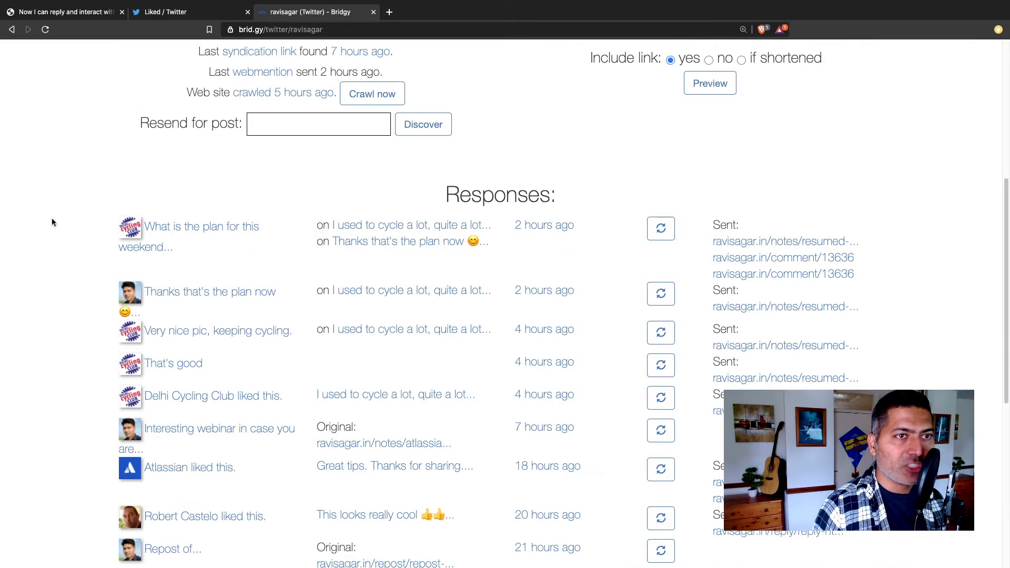
scroll(163, 200, up, 3)
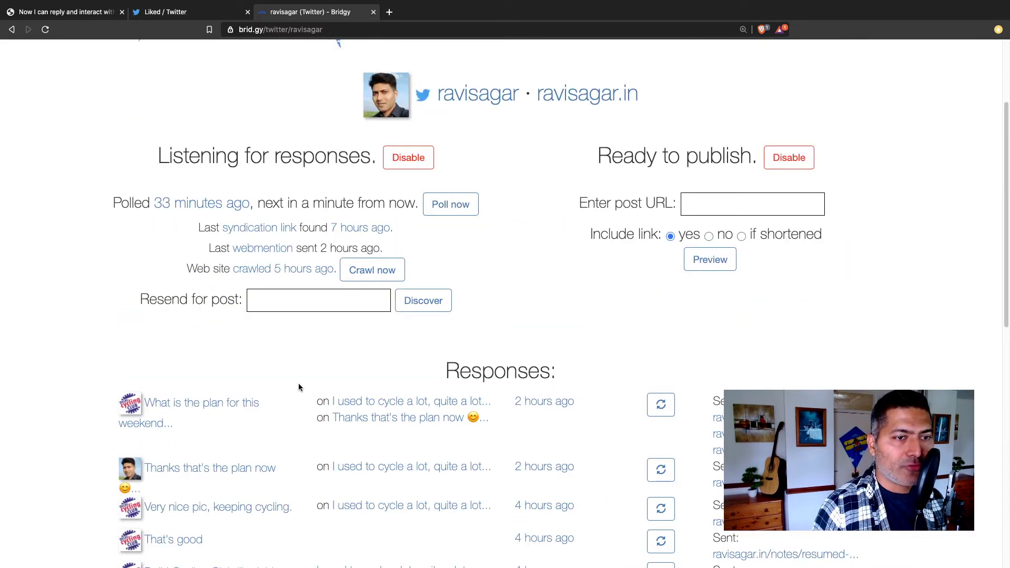
click(458, 213)
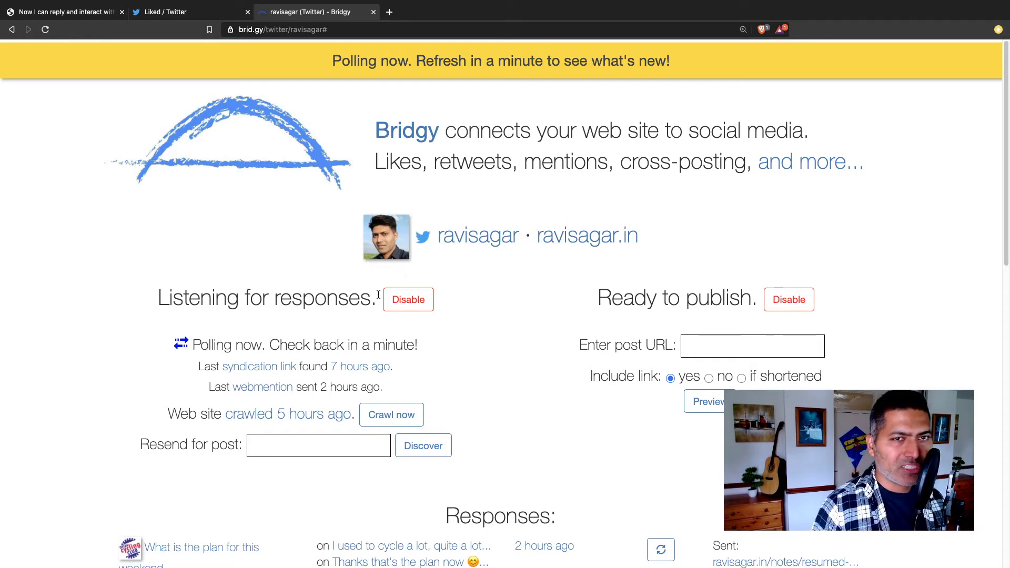
- Review Bridgy's response list and refresh the account page to check the newly polled Twitter responses
scroll(378, 295, down, 3)
scroll(379, 296, down, 3)
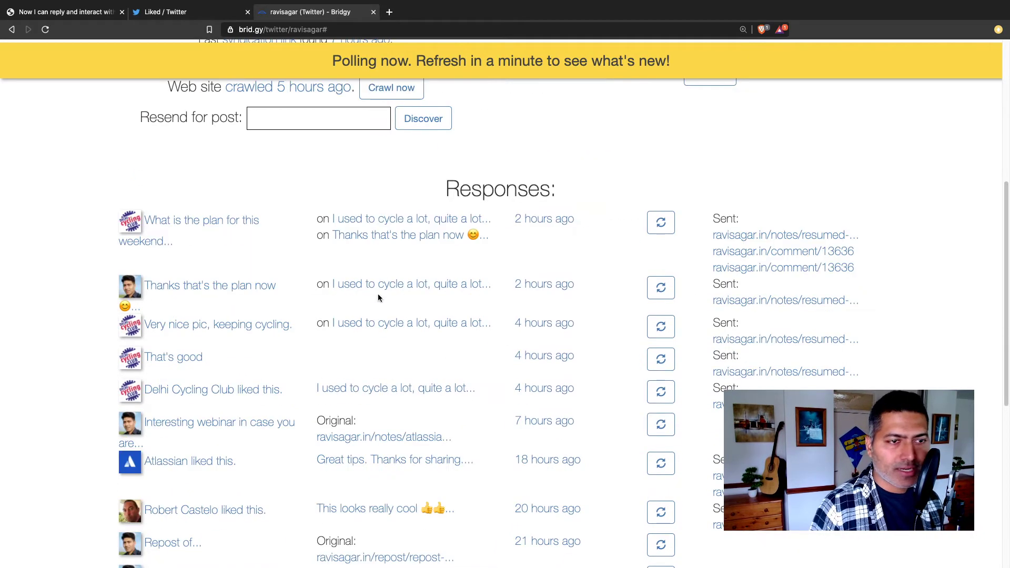
scroll(379, 297, down, 4)
scroll(379, 296, up, 5)
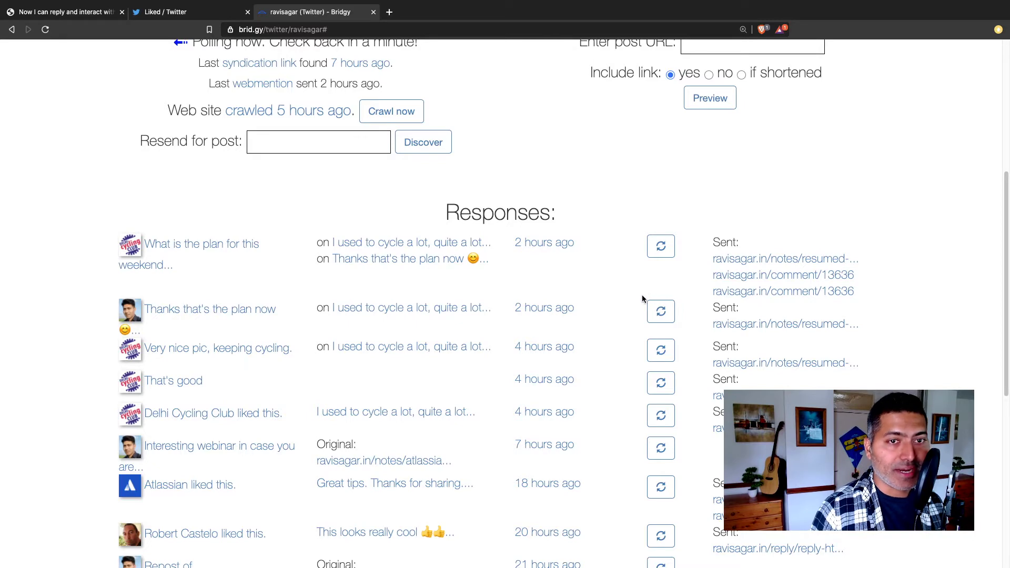
click(46, 30)
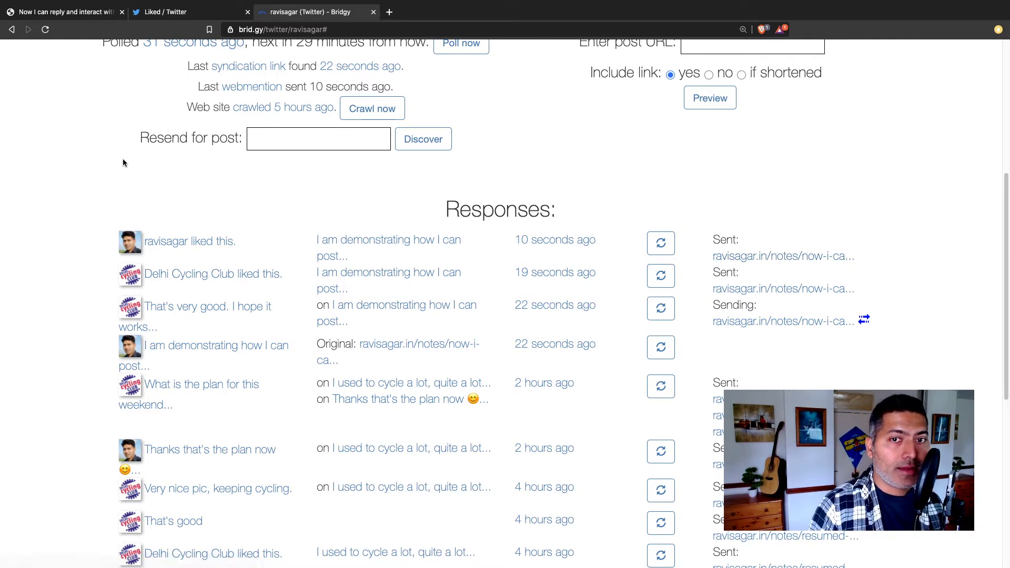
click(45, 29)
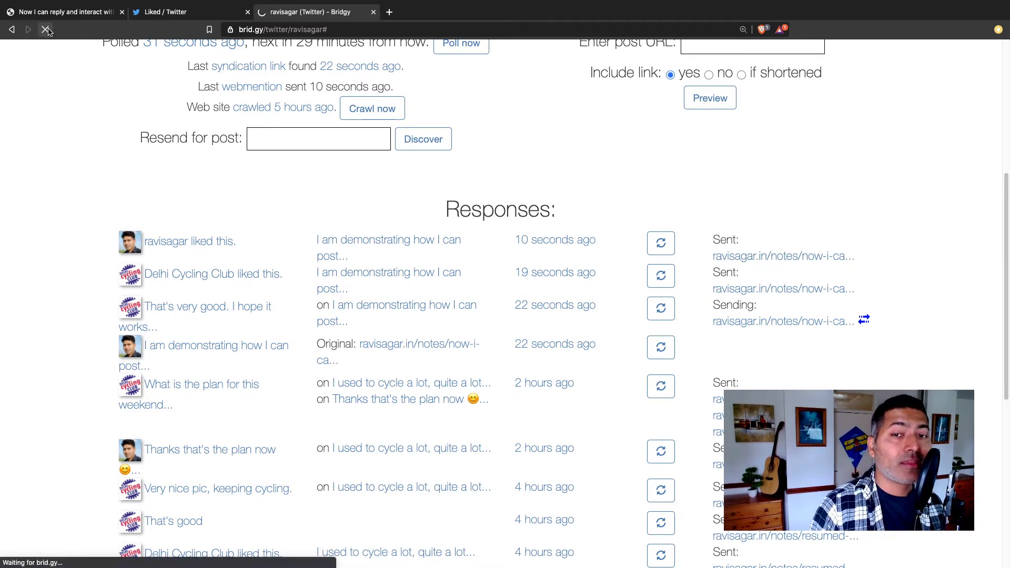
- Switch to the Drupal site and open the list of received webmentions in the content administration
click(72, 14)
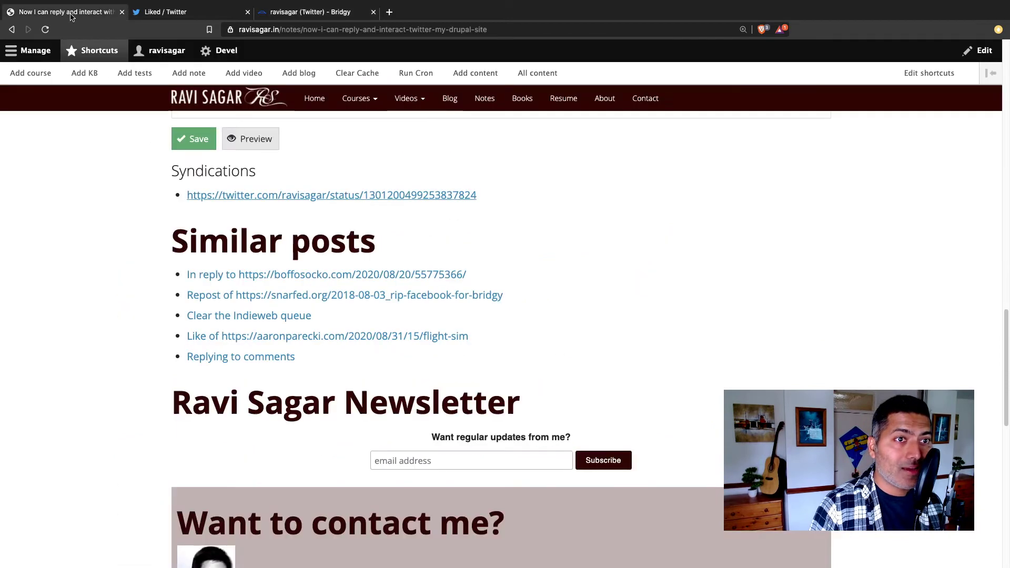
click(36, 55)
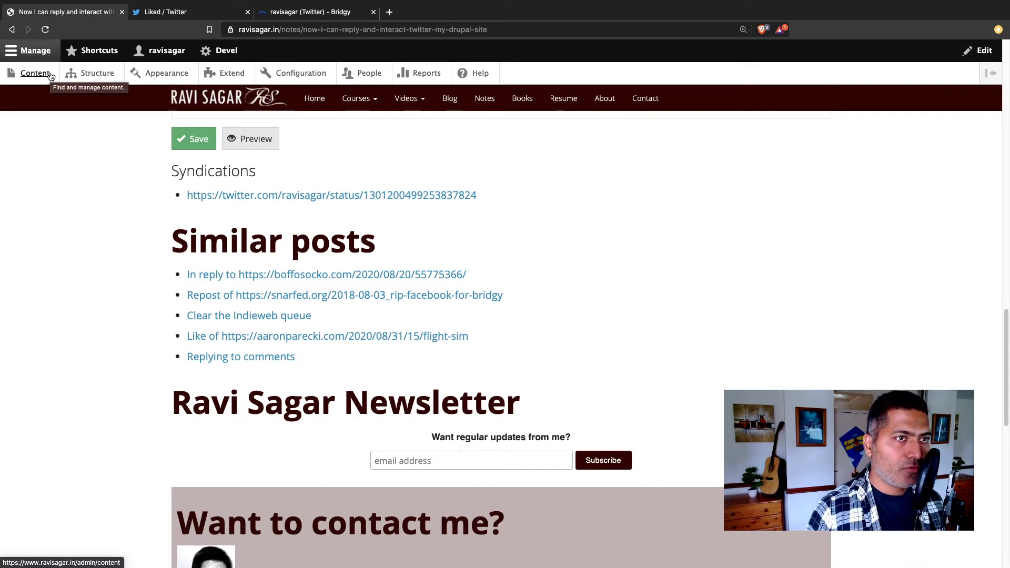
click(51, 77)
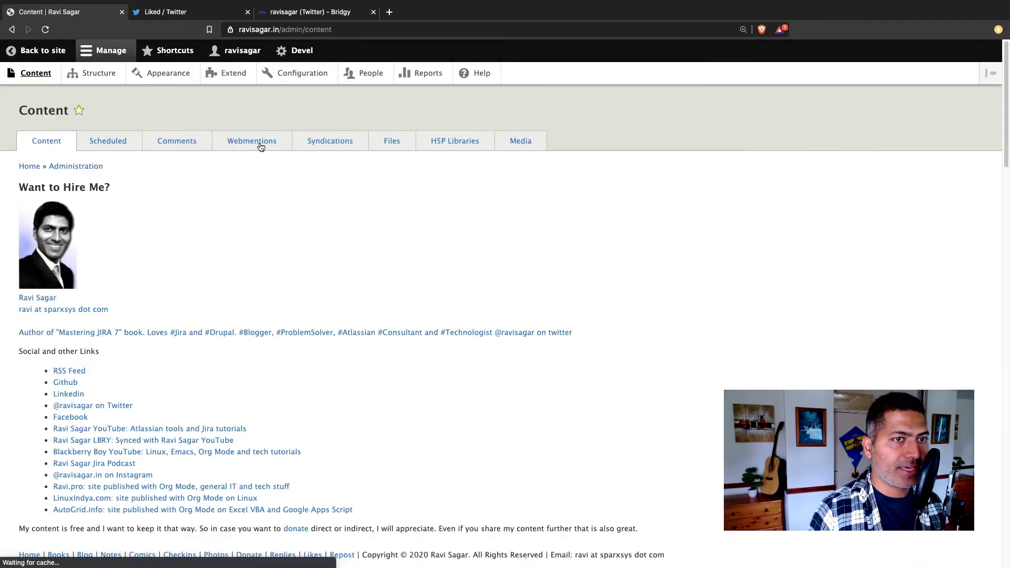
click(257, 143)
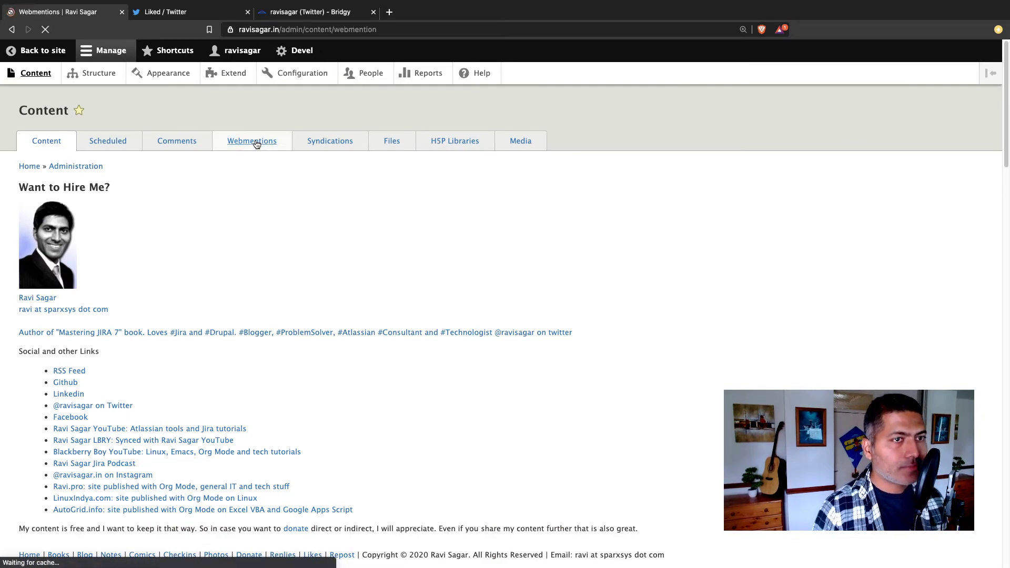
scroll(232, 244, down, 5)
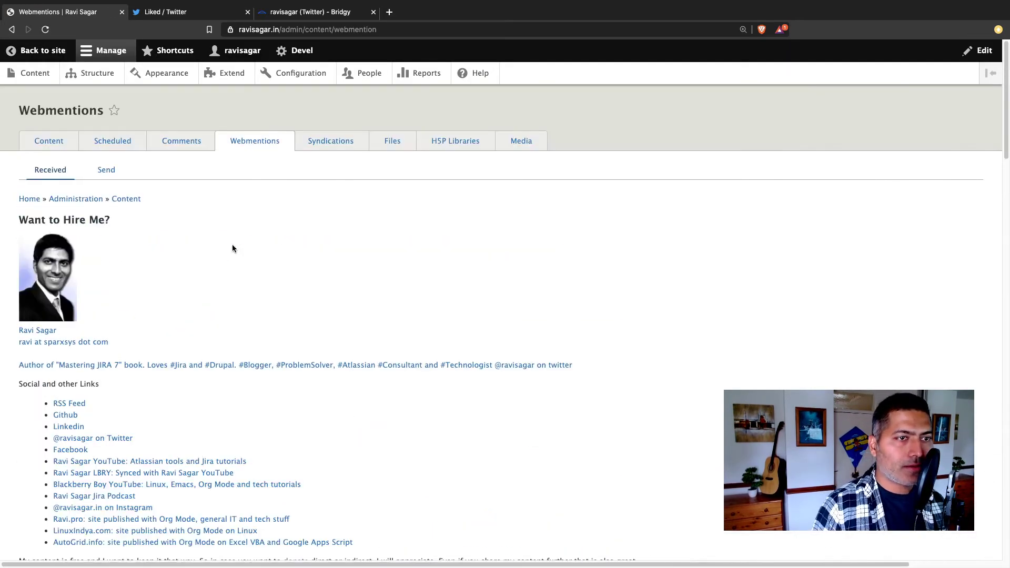
scroll(281, 286, down, 10)
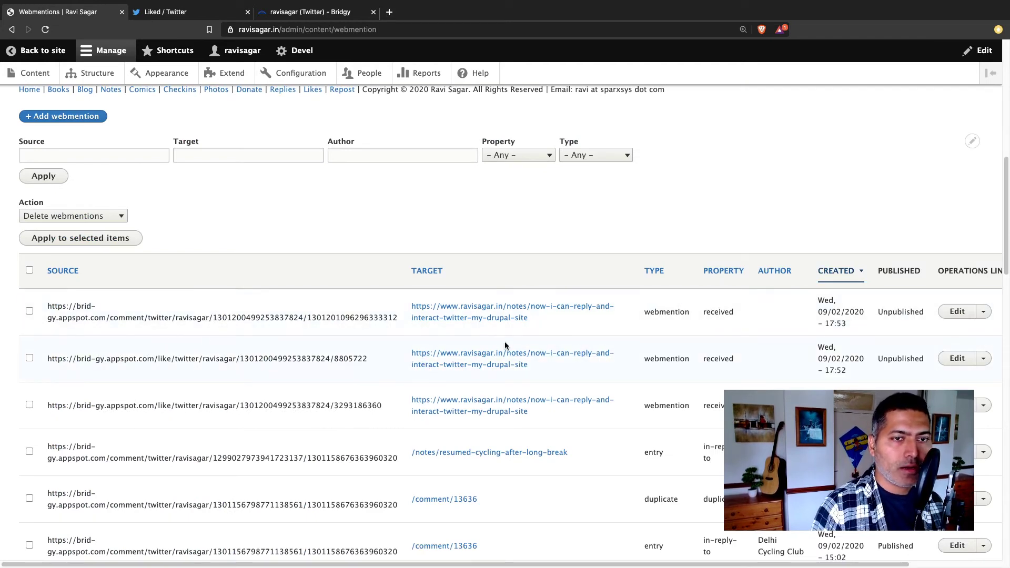
- Examine the source URLs of the three newest webmentions to tell the comment from the likes
scroll(526, 339, down, 1)
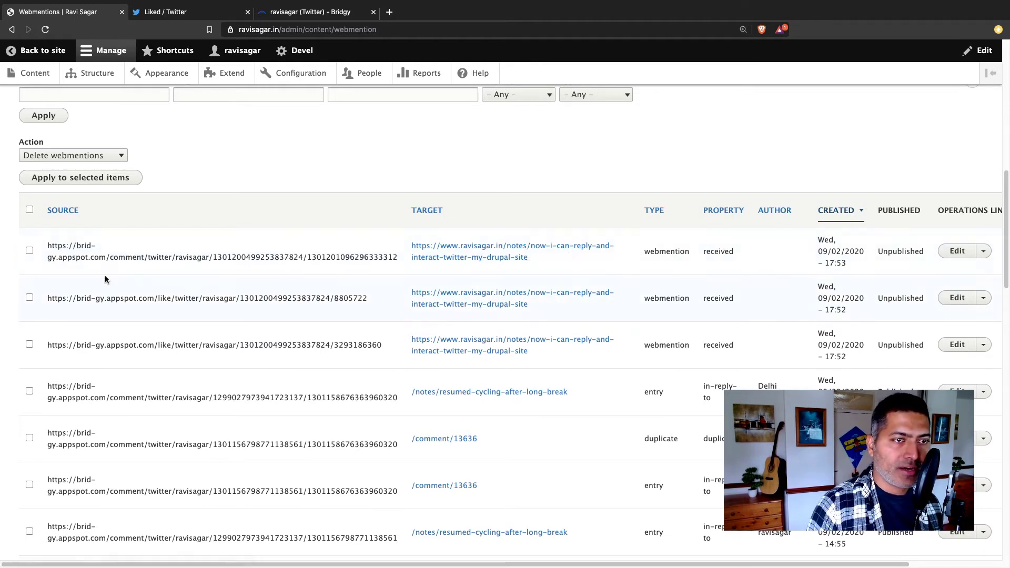
triple_click(165, 298)
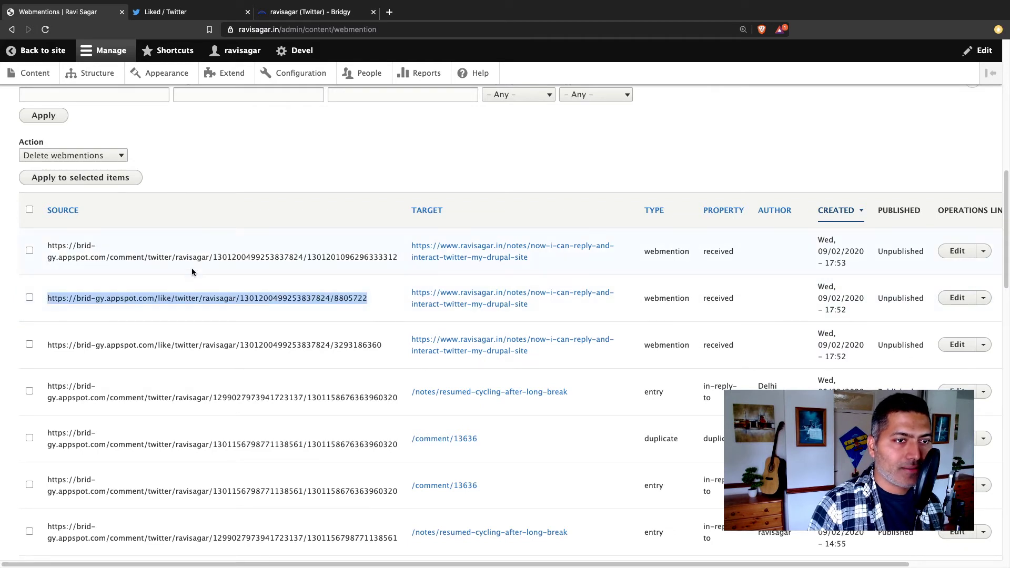
double_click(131, 258)
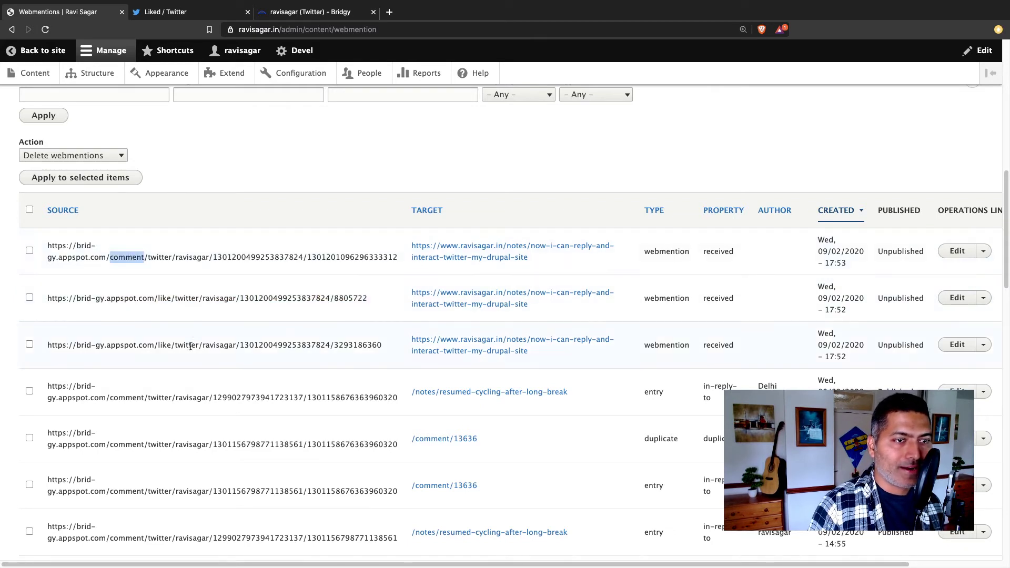
double_click(164, 344)
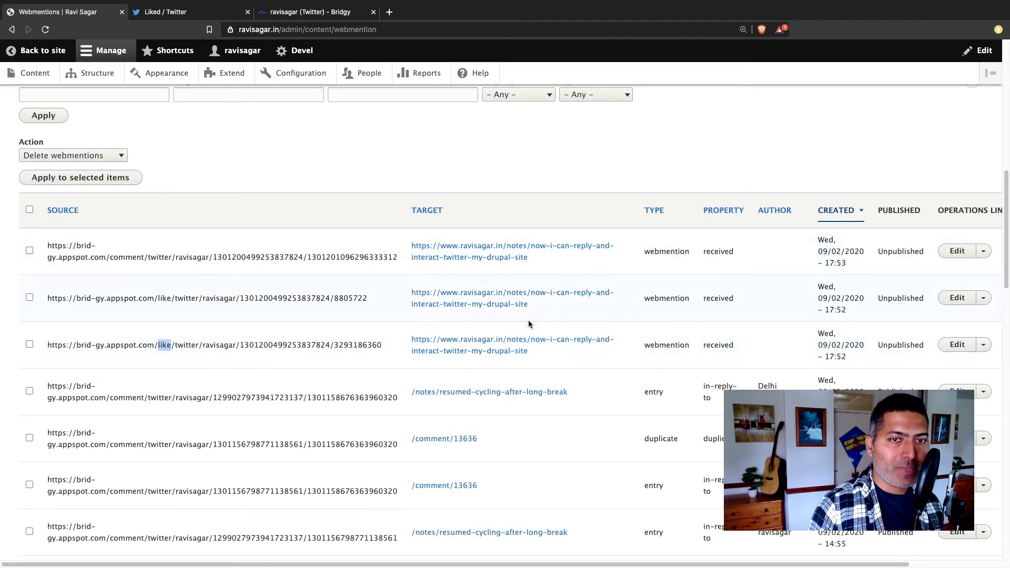
- Run the site's cron manually to process the received webmentions
scroll(451, 314, up, 5)
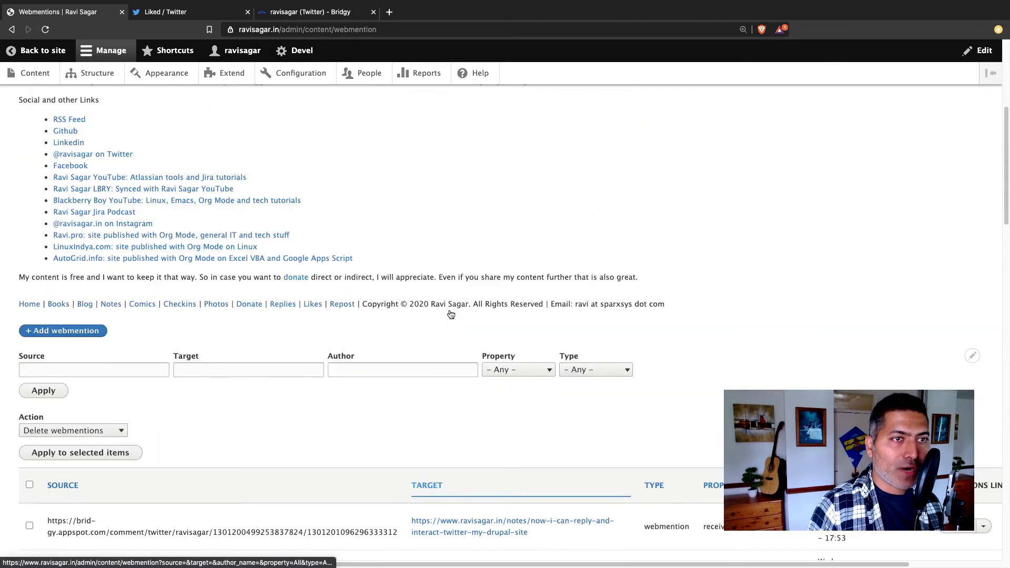
scroll(451, 314, up, 5)
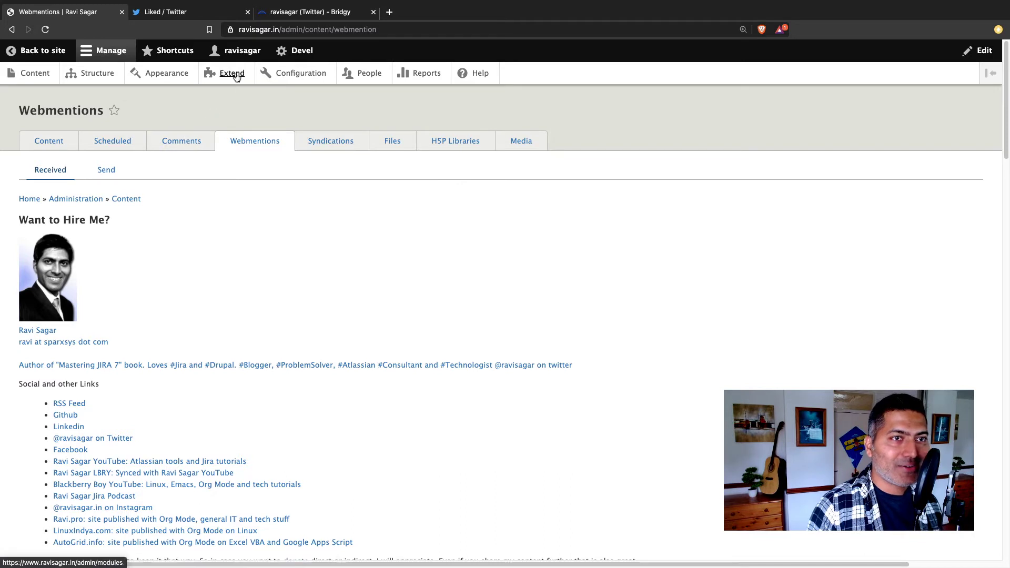
click(189, 51)
click(405, 80)
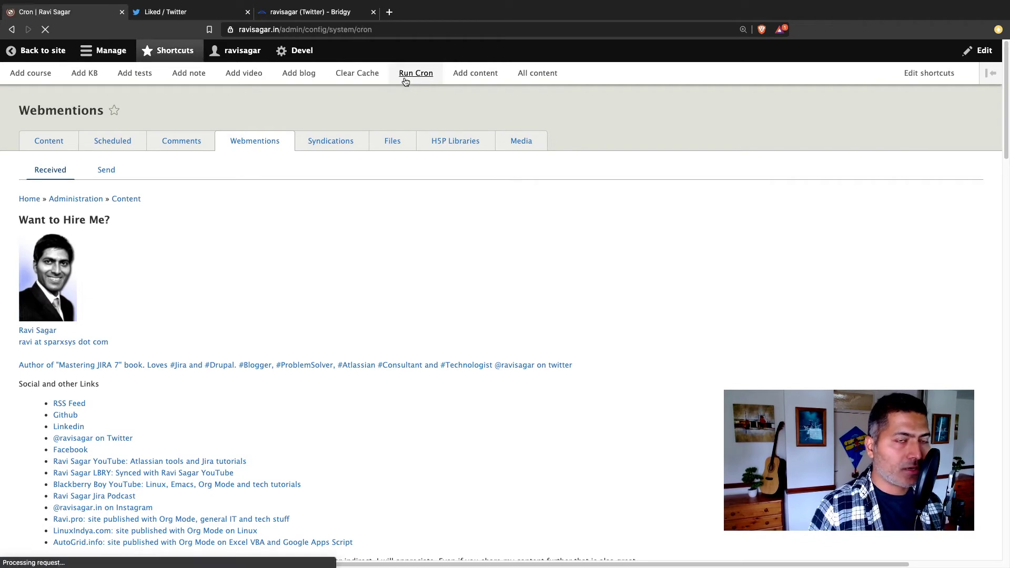
scroll(390, 199, down, 6)
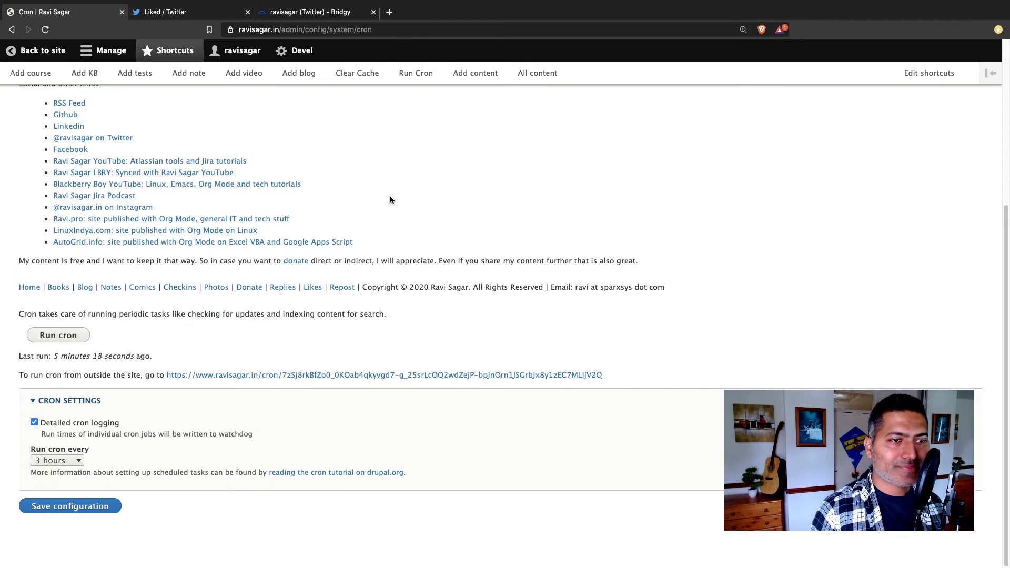
click(49, 337)
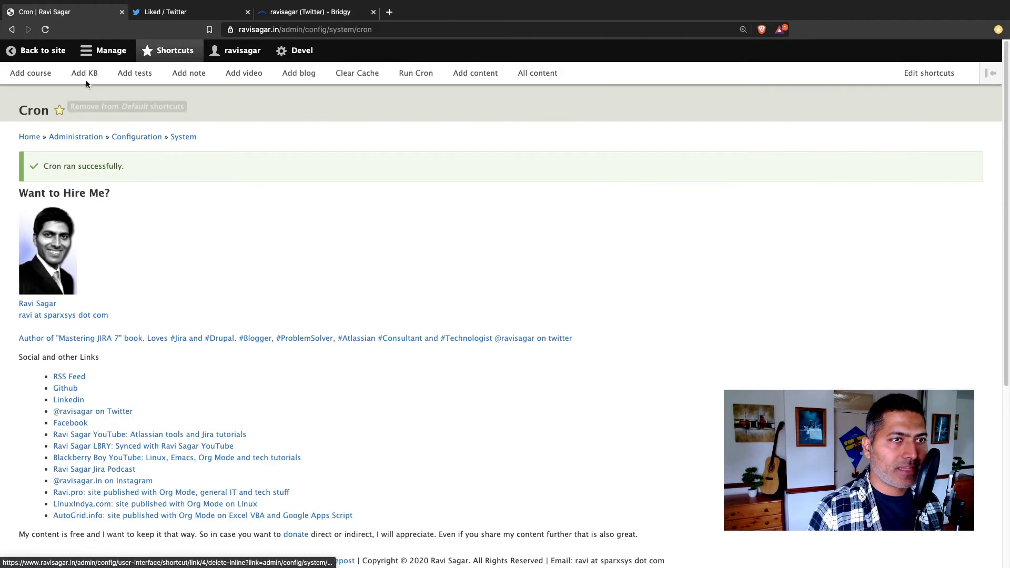
- Reopen the received webmentions list and check the type, property, author and published status of the newest entries
click(96, 52)
click(96, 53)
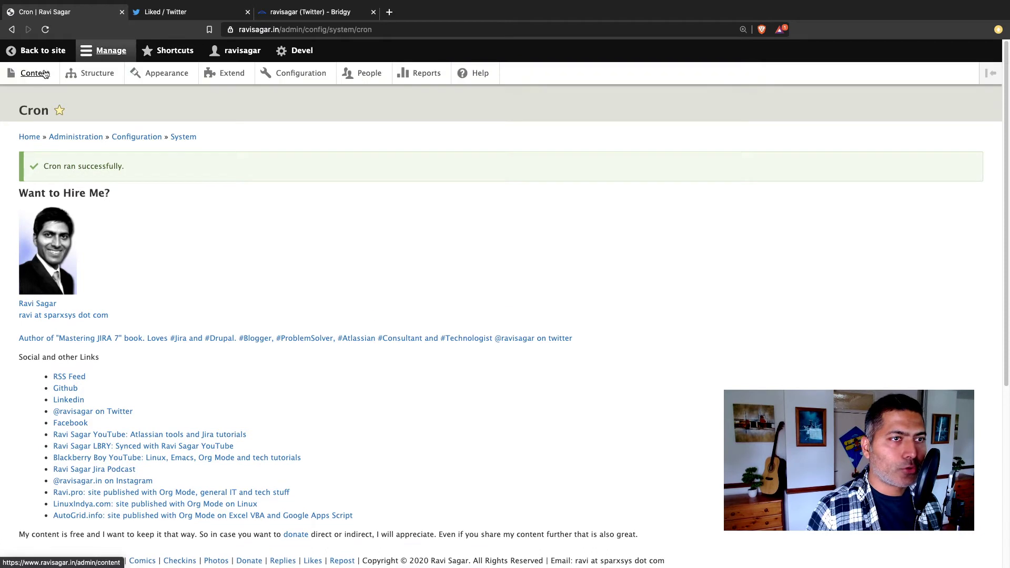
click(31, 74)
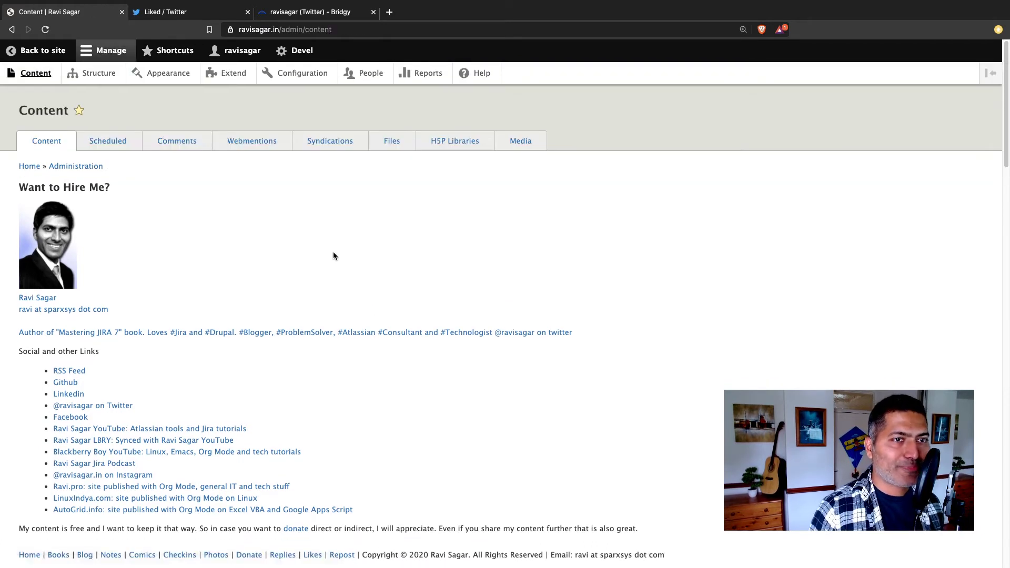
click(254, 144)
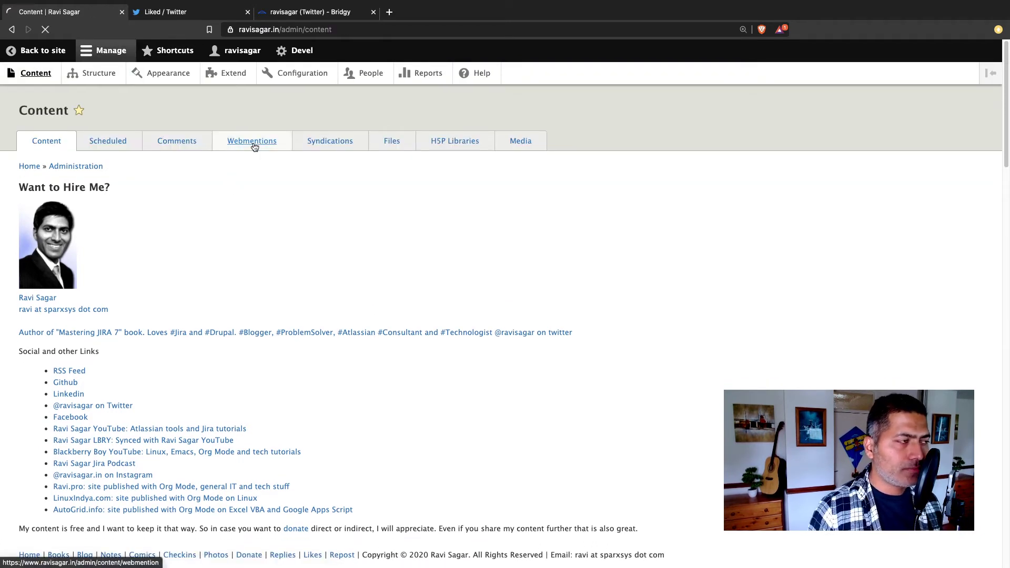
scroll(121, 240, down, 6)
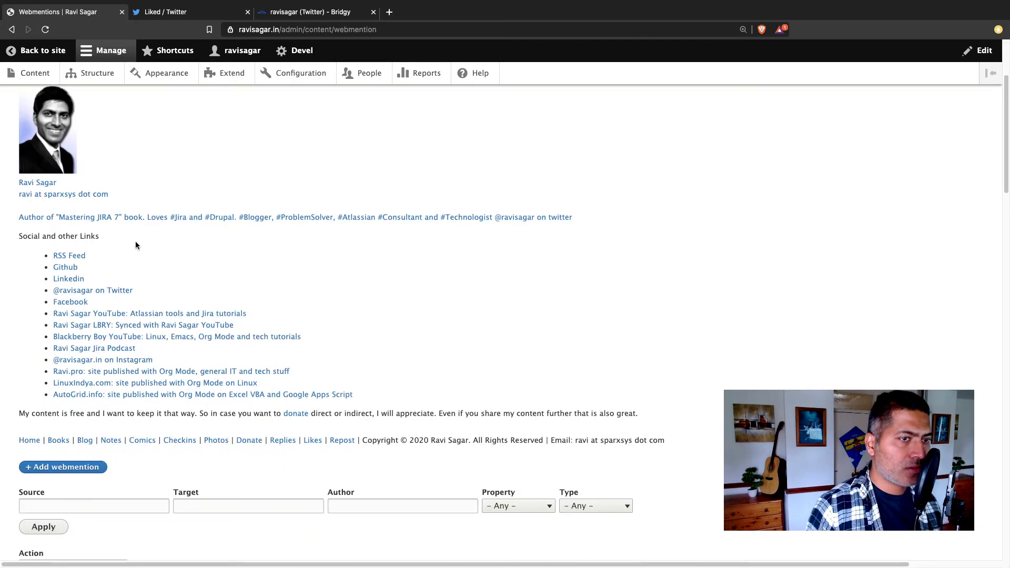
scroll(406, 385, down, 3)
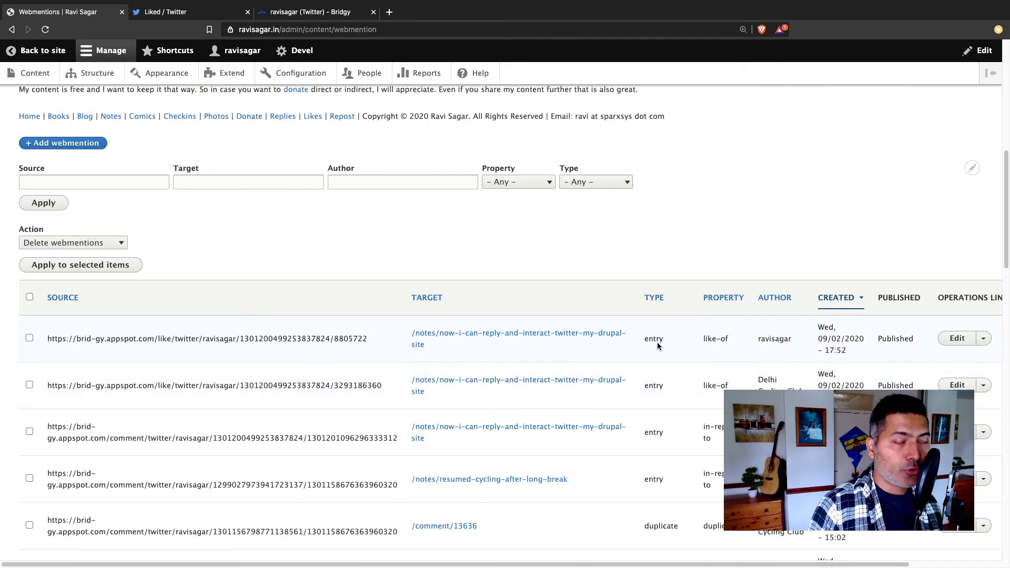
- Open the unapproved comments list and look for the comment created from the Twitter reply
scroll(295, 336, up, 7)
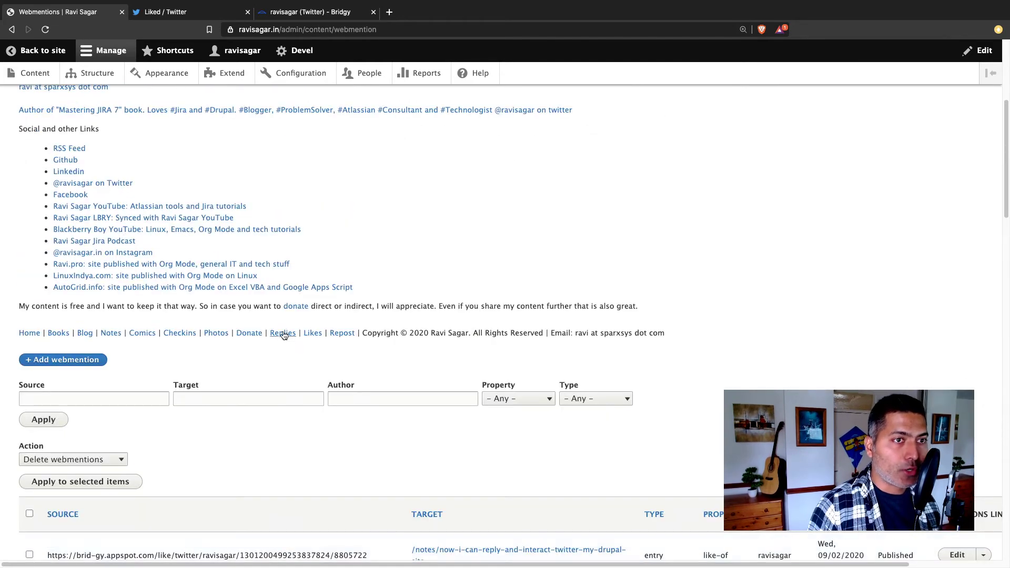
scroll(286, 336, up, 2)
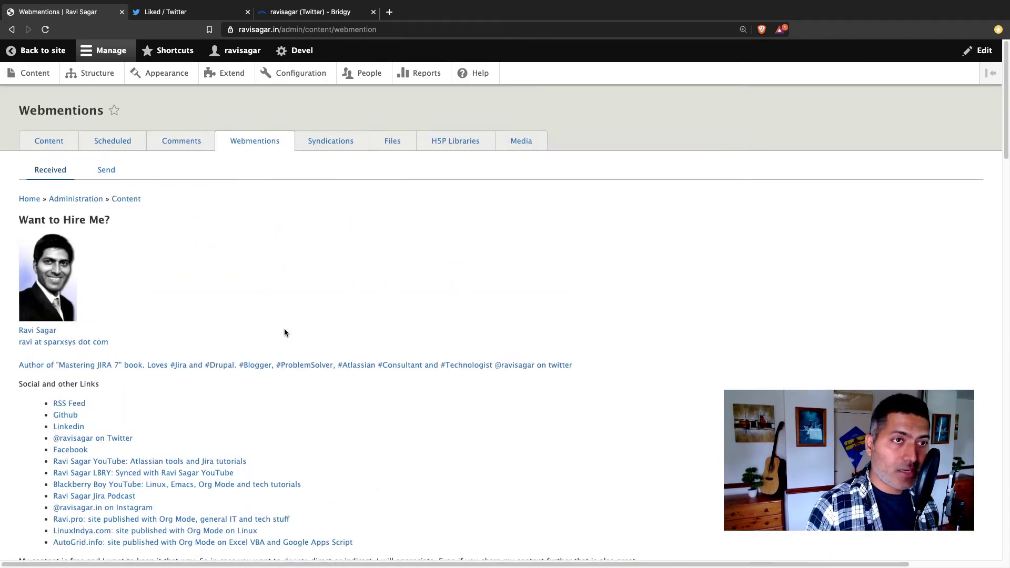
click(180, 145)
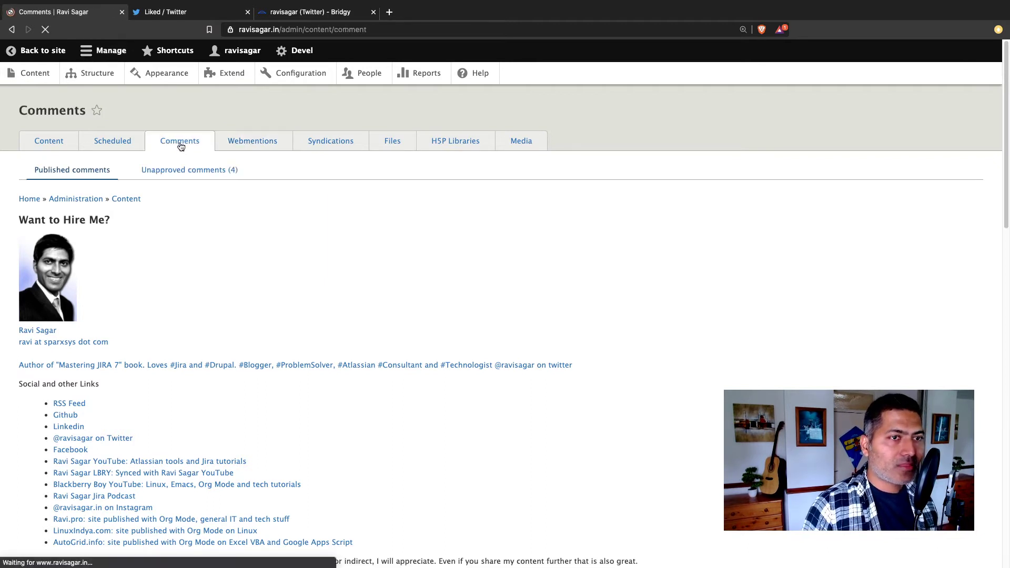
click(187, 171)
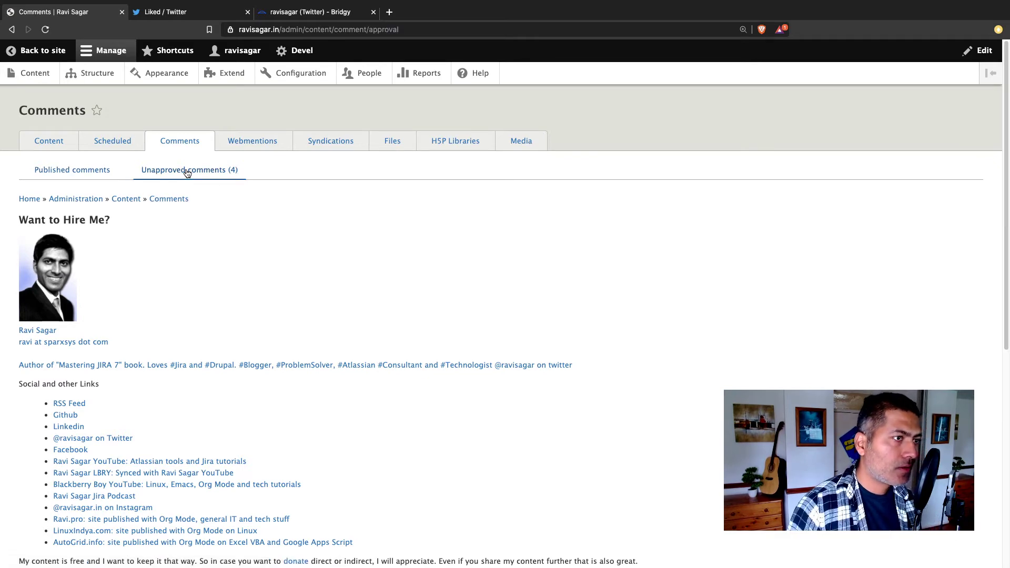
scroll(247, 261, down, 6)
scroll(247, 262, down, 1)
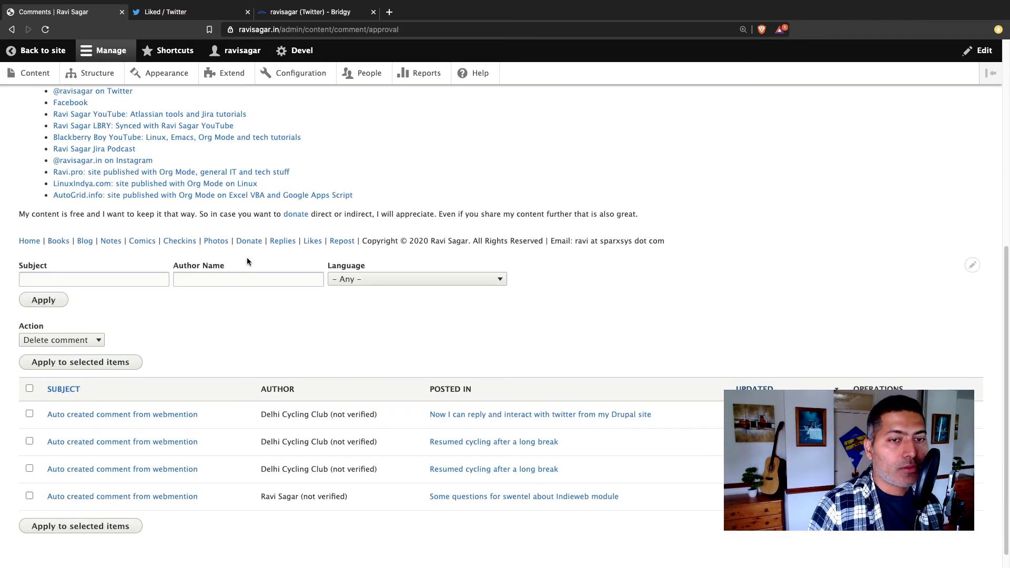
scroll(362, 326, up, 7)
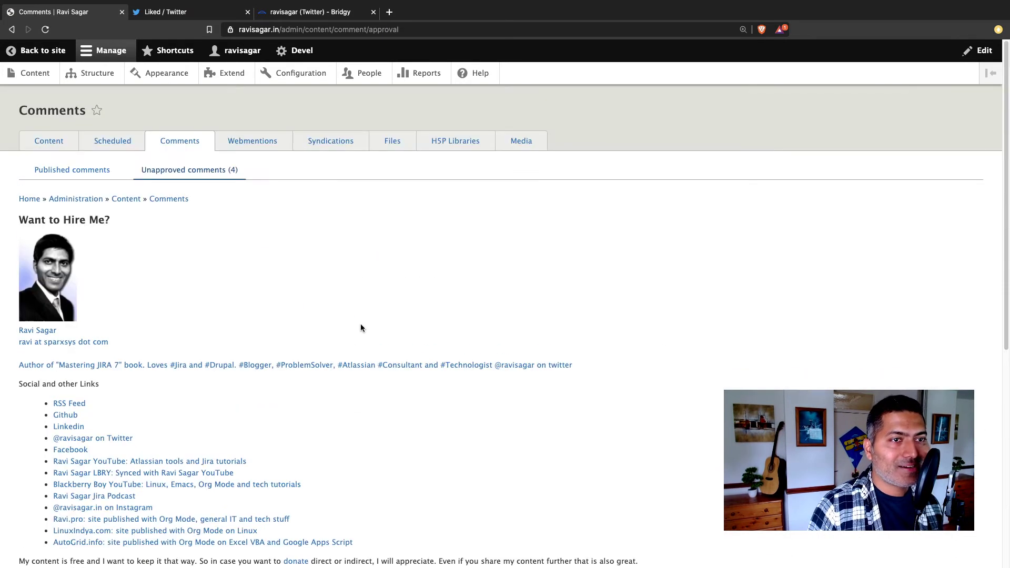
- Open the note "Now I can reply and interact with twitter from my Drupal site" from the unapproved comments list in a new tab
scroll(361, 328, down, 2)
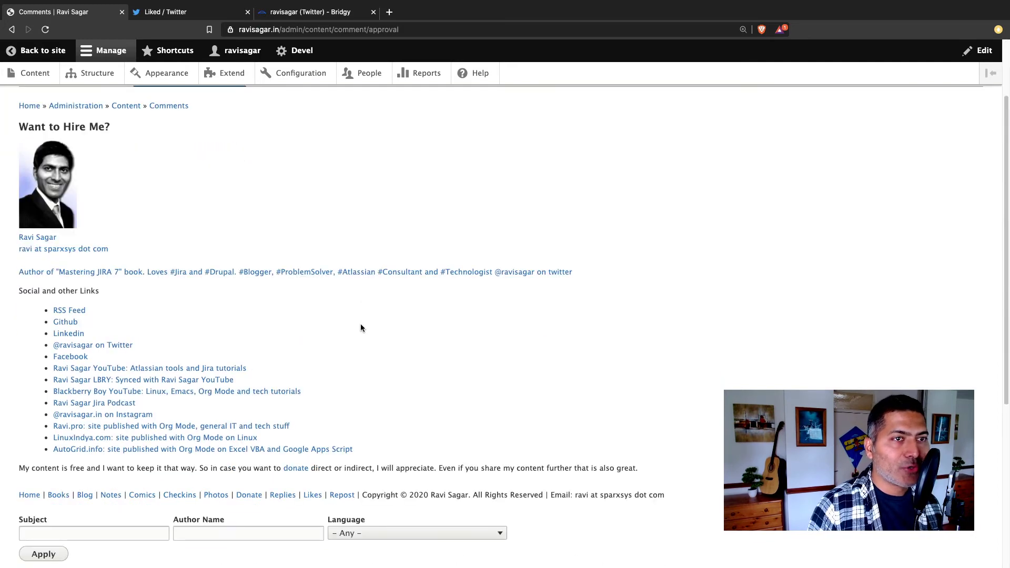
scroll(361, 328, down, 4)
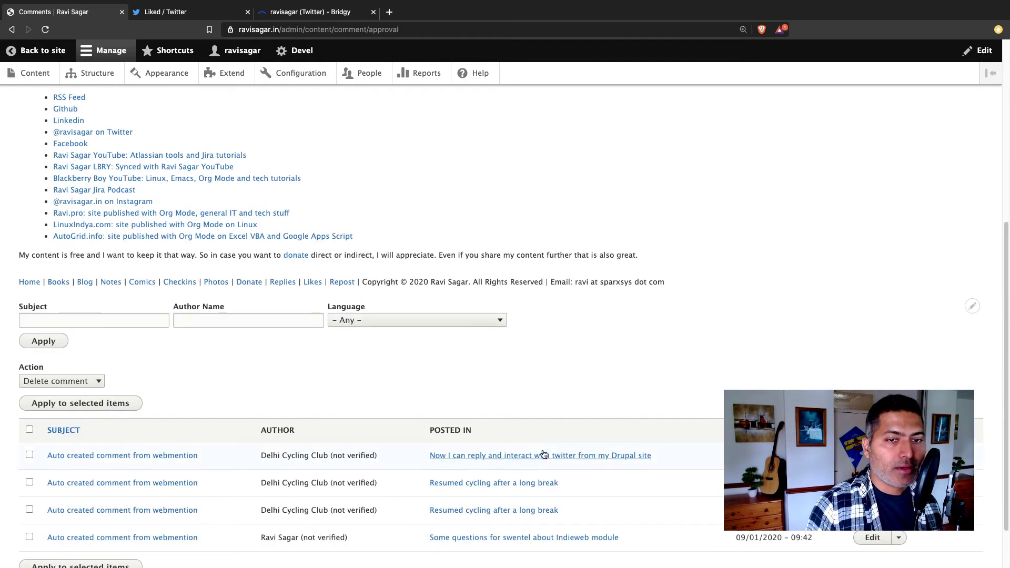
super+click(544, 455)
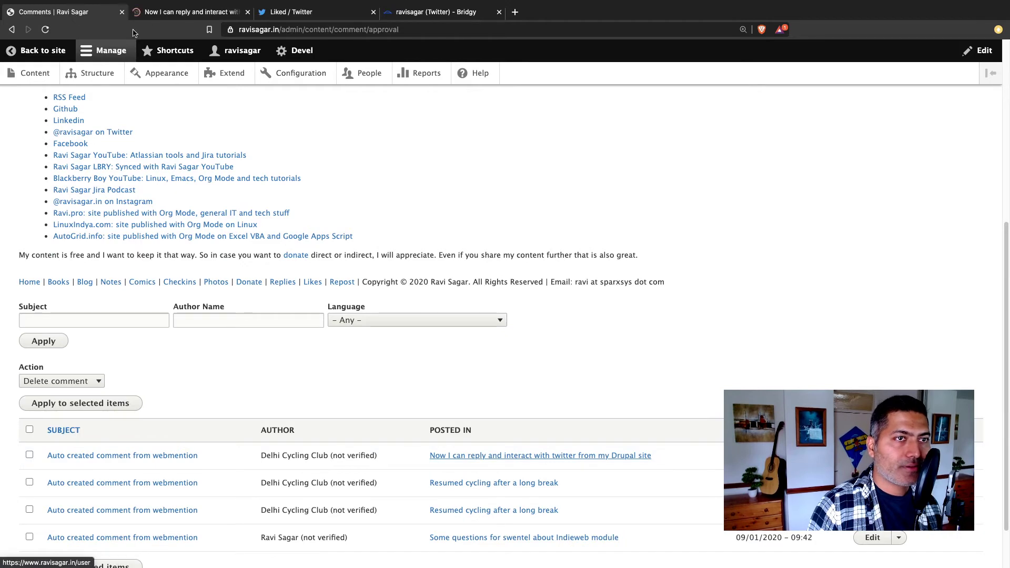
click(184, 11)
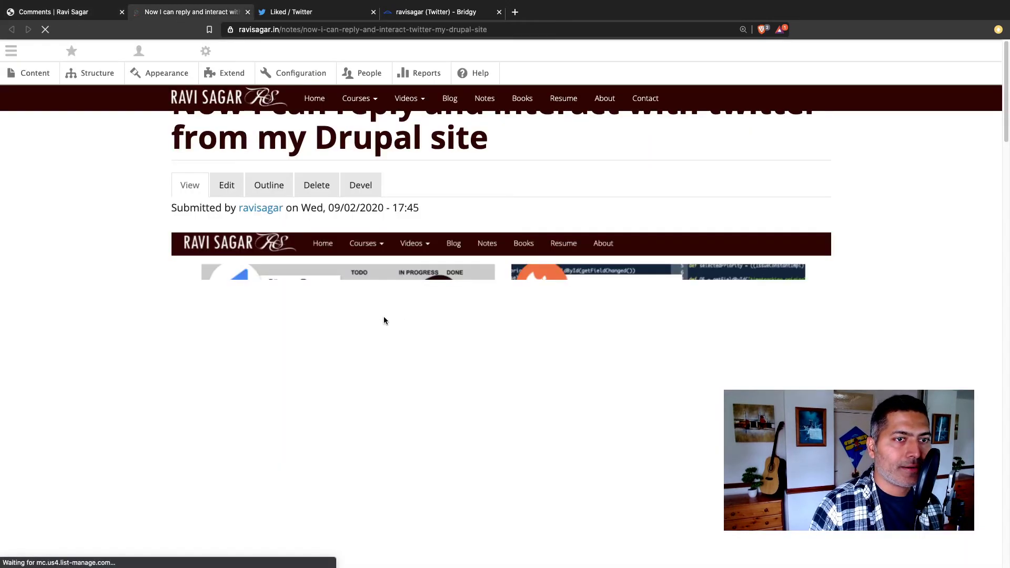
scroll(373, 210, down, 3)
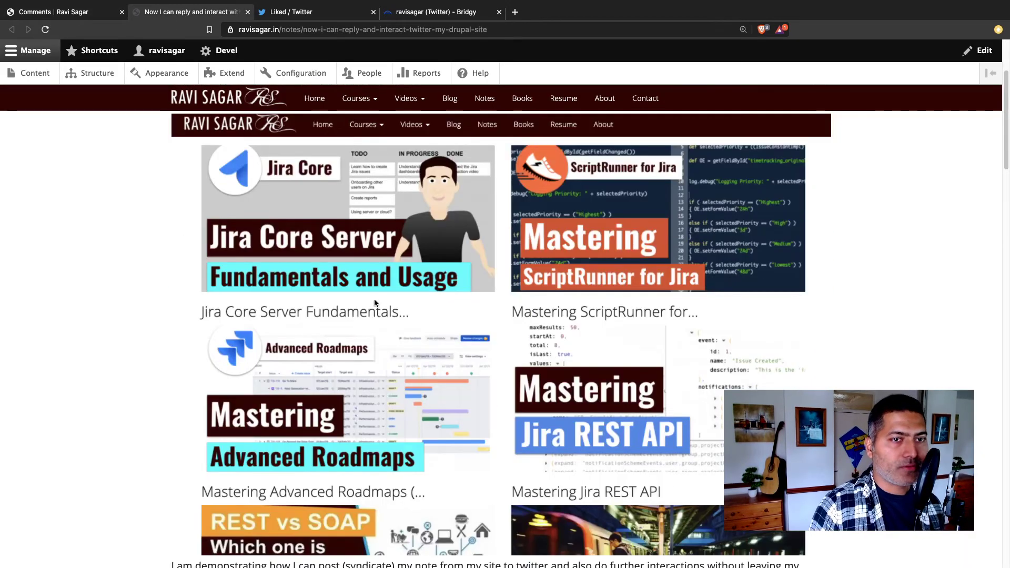
- Read the note's text and the comment auto-created from the webmention, checking its author, date and reply text
scroll(377, 300, down, 5)
double_click(282, 305)
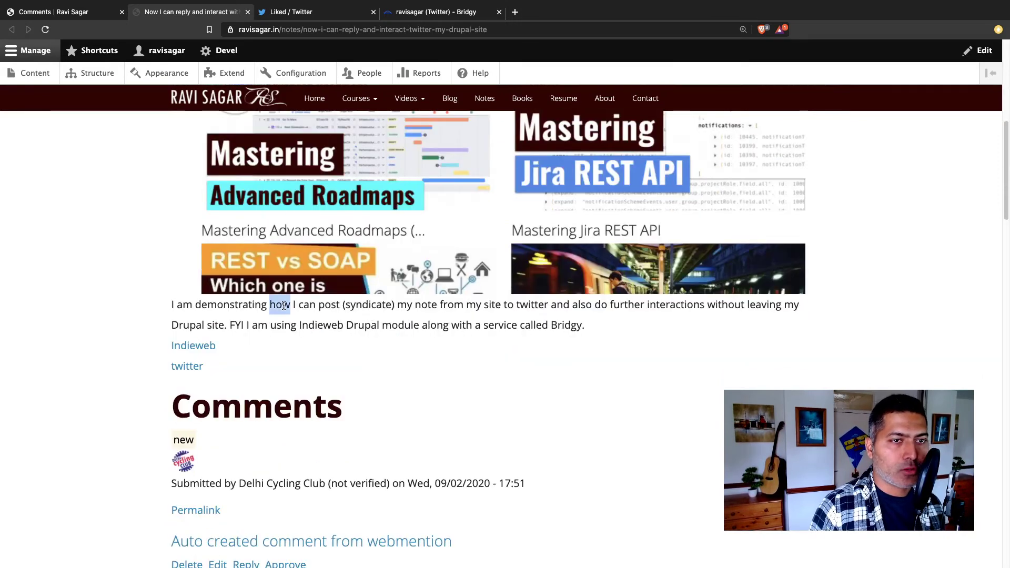
triple_click(283, 306)
scroll(283, 303, down, 3)
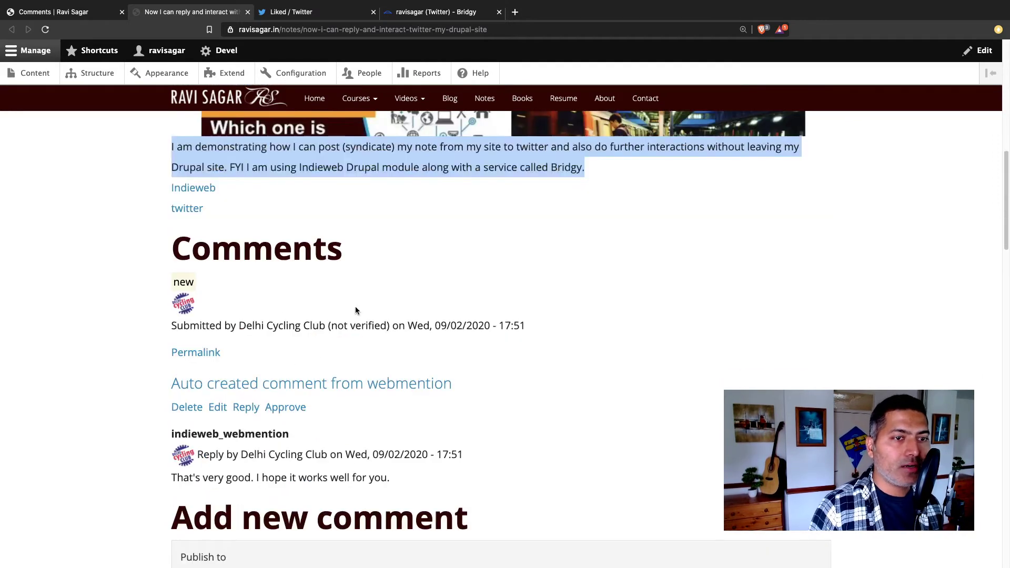
scroll(356, 310, down, 1)
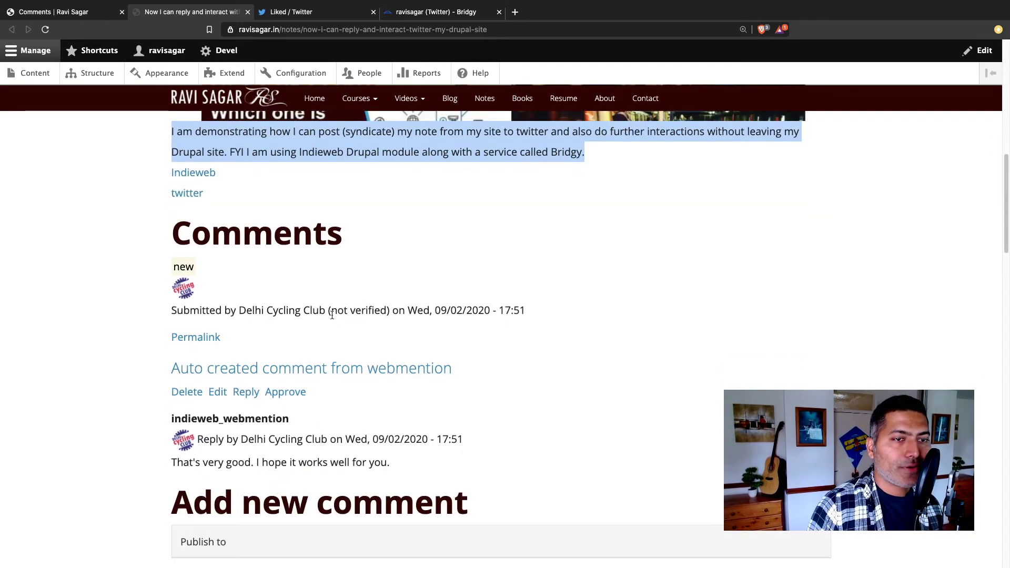
triple_click(283, 313)
scroll(280, 315, down, 3)
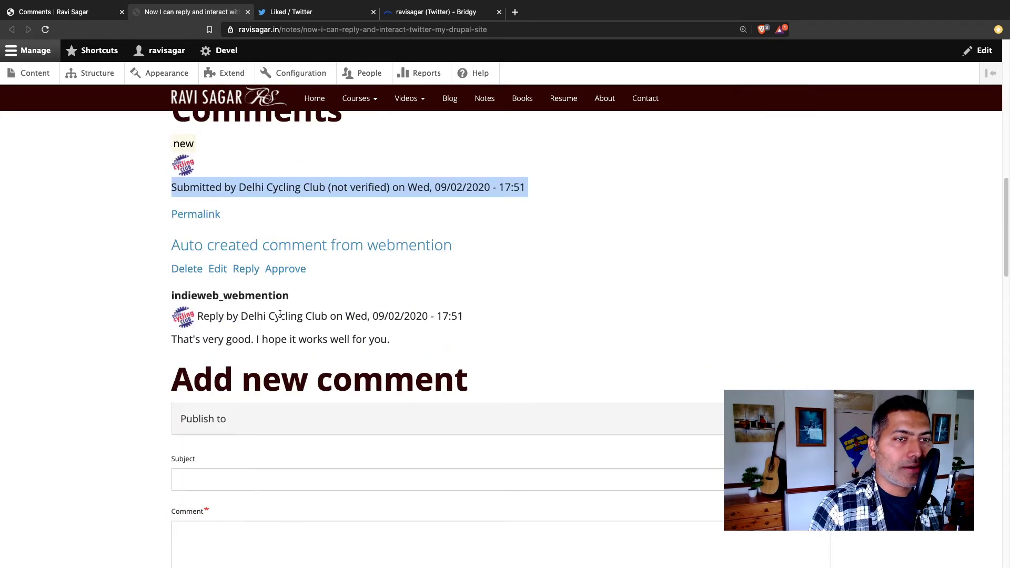
double_click(267, 339)
click(267, 339)
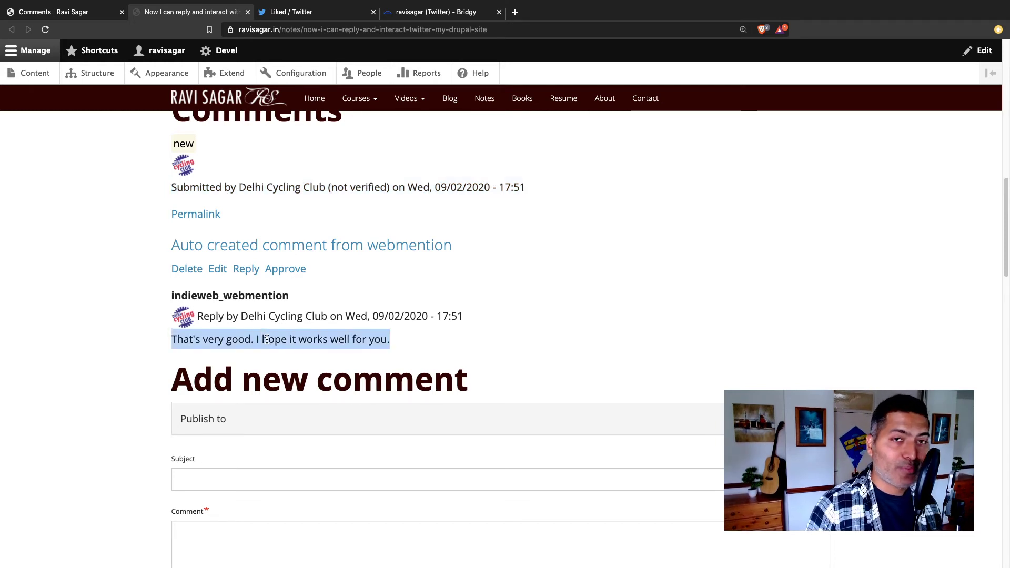
- Approve the "Auto created comment from webmention" comment on the note
scroll(267, 339, down, 3)
scroll(267, 339, down, 4)
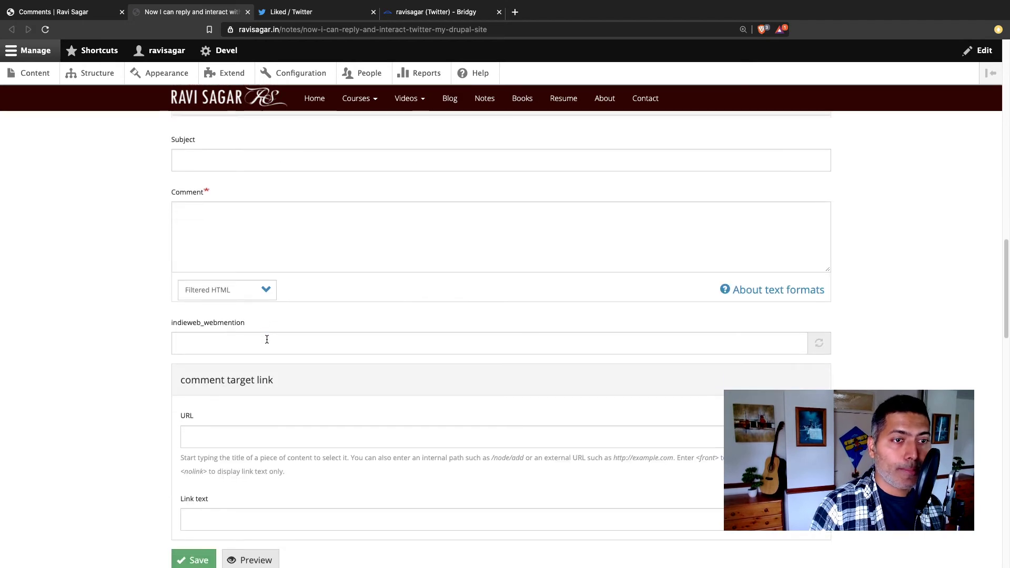
scroll(266, 342, up, 8)
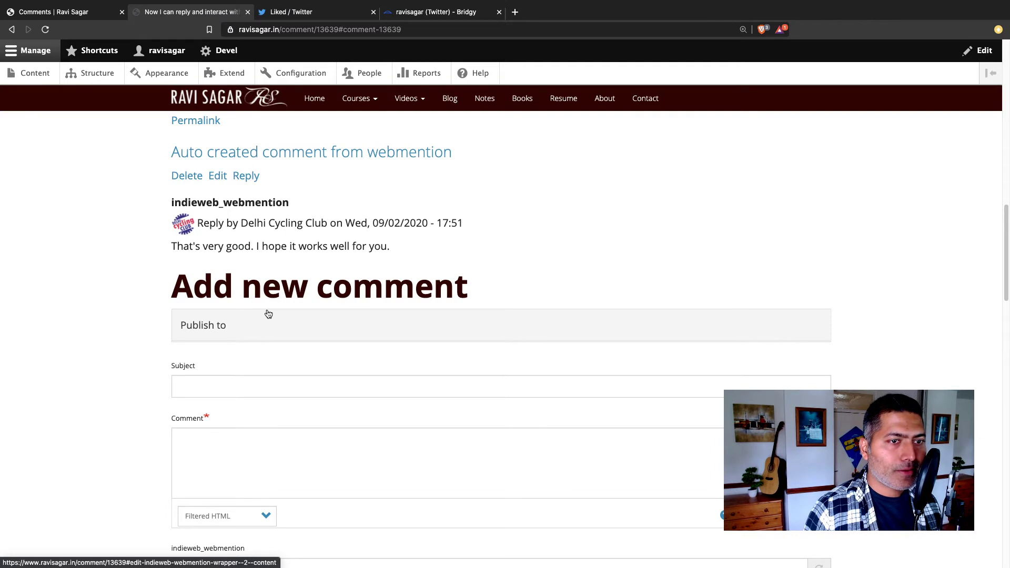
- Expand the publishing options in the note's new comment form
scroll(269, 315, down, 3)
scroll(252, 274, up, 1)
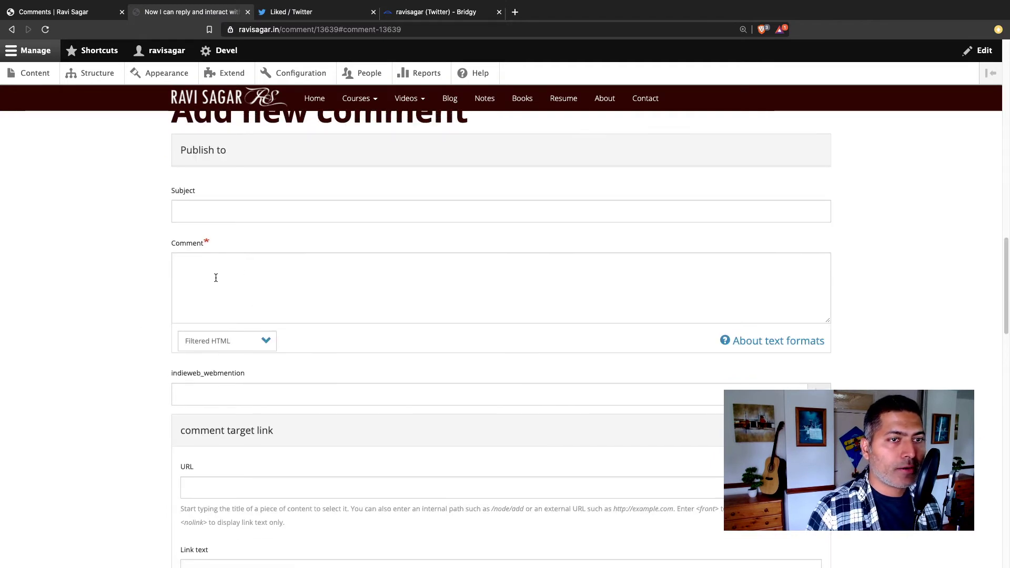
click(262, 161)
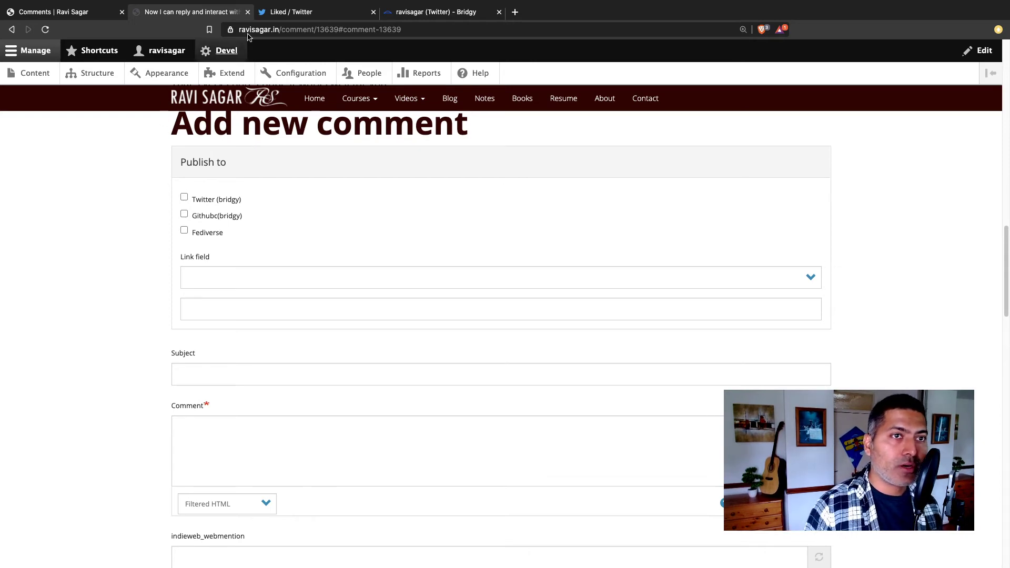
- Switch to Twitter and open the syndicated tweet to view the reply from Delhi Cycling Club
click(291, 15)
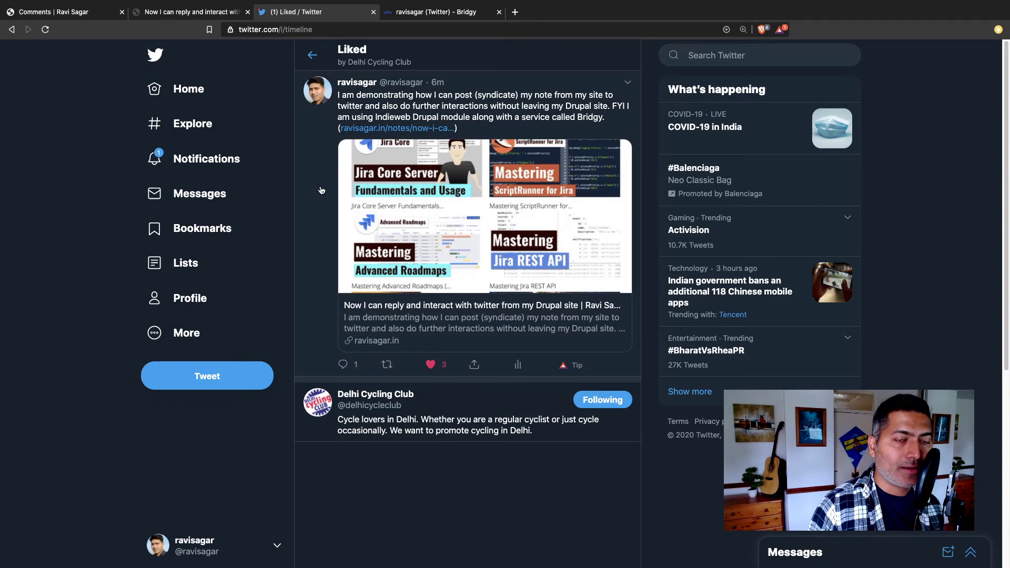
mouse_move(365, 399)
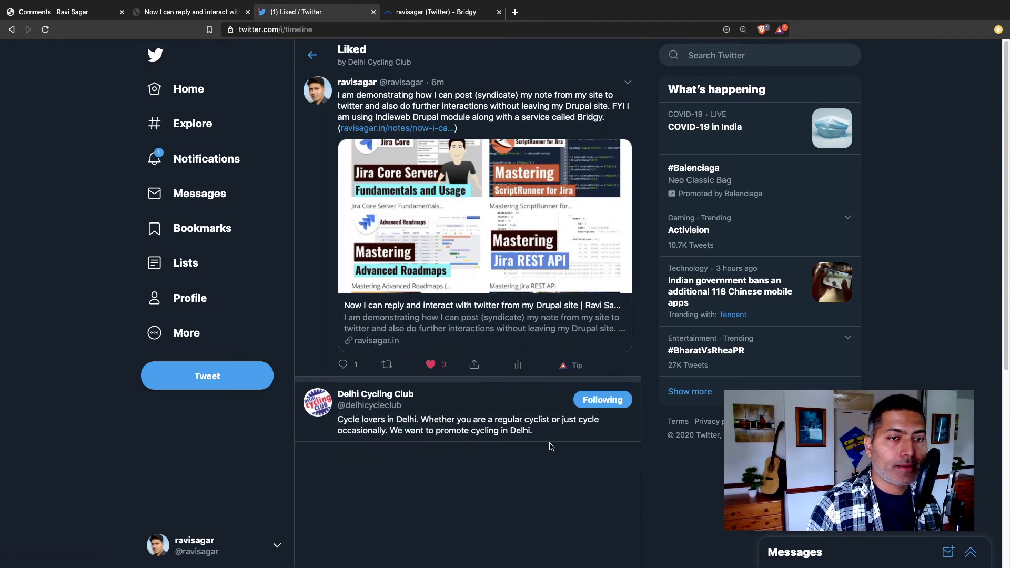
click(321, 278)
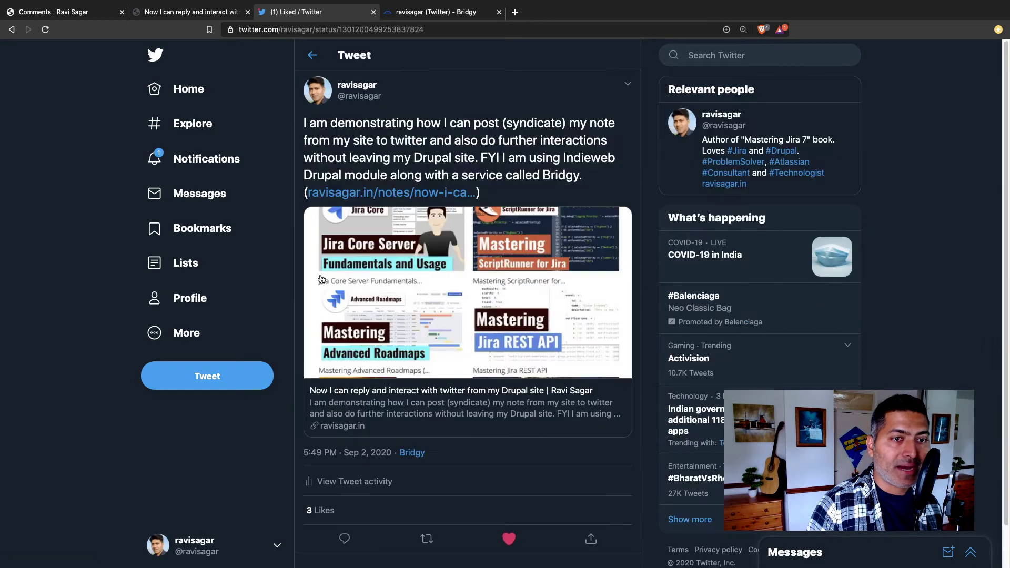
scroll(400, 354, down, 6)
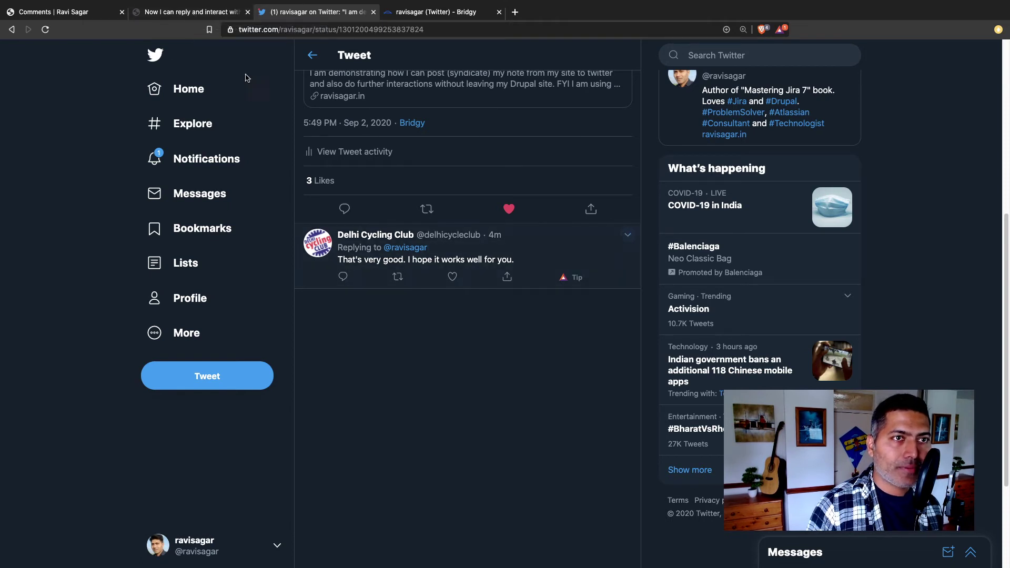
- Return to the Drupal comment form and enable publishing to Twitter (bridgy)
click(187, 13)
scroll(153, 277, up, 1)
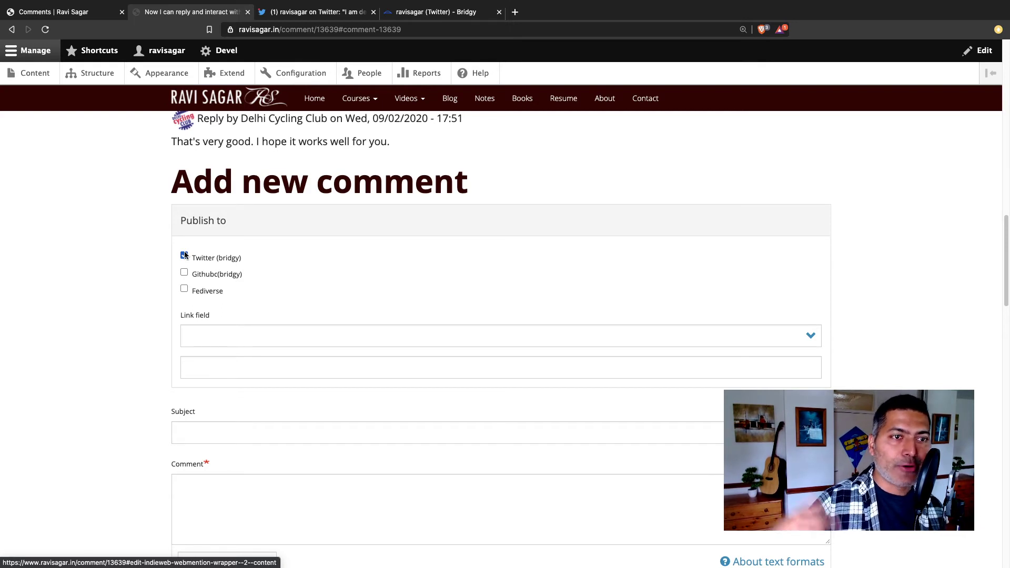
scroll(311, 321, down, 1)
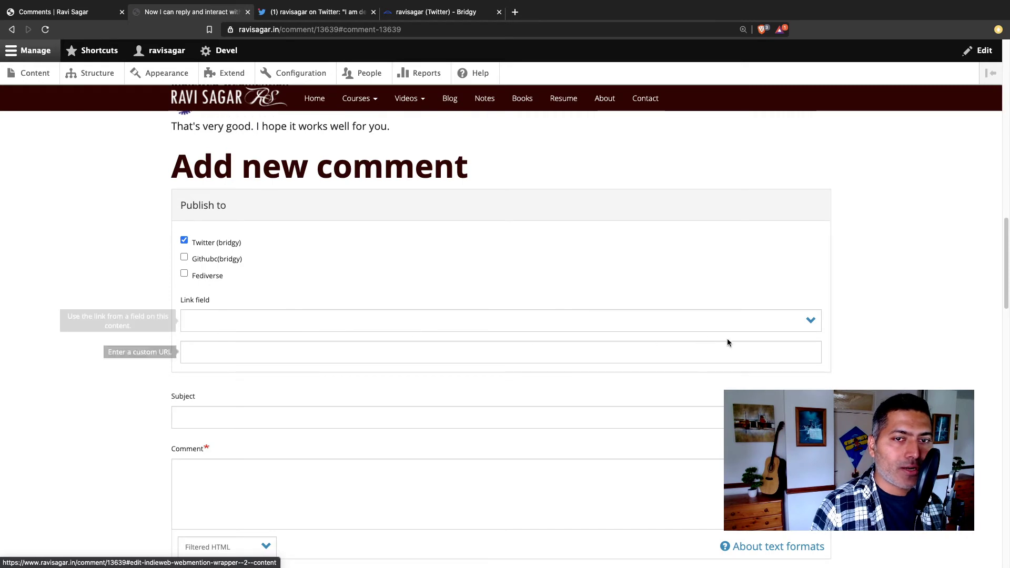
- Copy the link to Delhi Cycling Club's reply tweet on Twitter
click(329, 12)
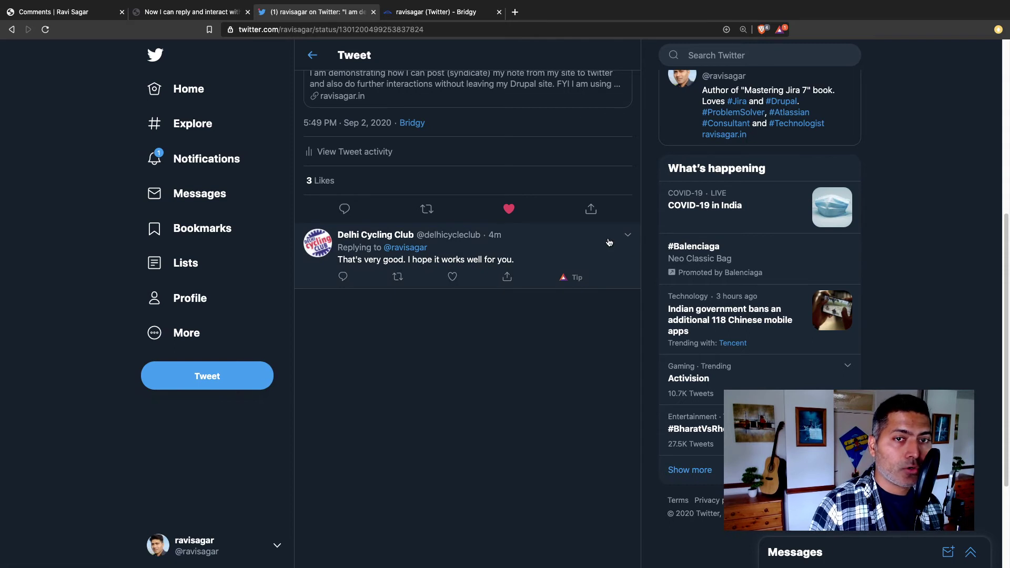
click(629, 236)
click(485, 319)
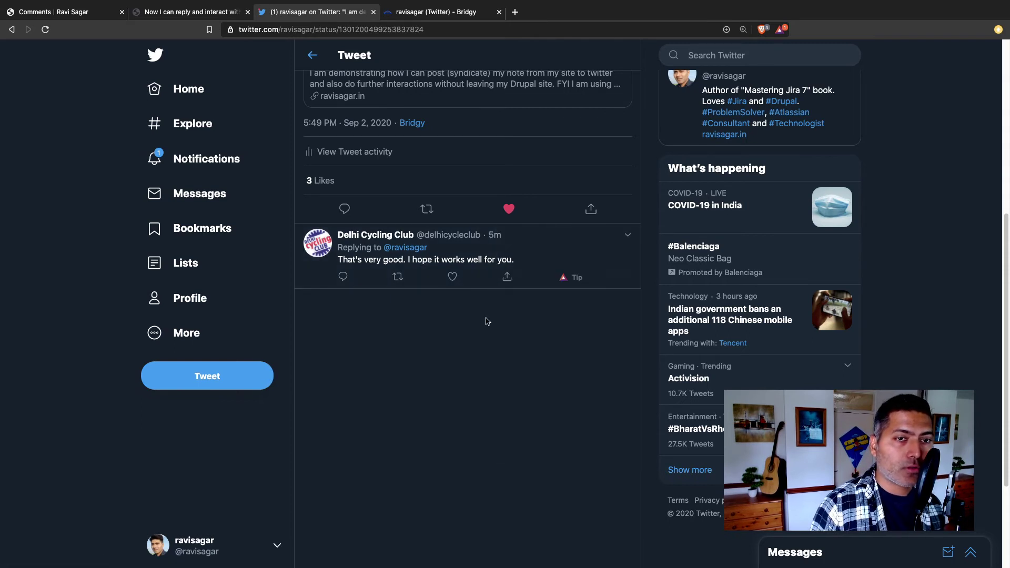
click(506, 278)
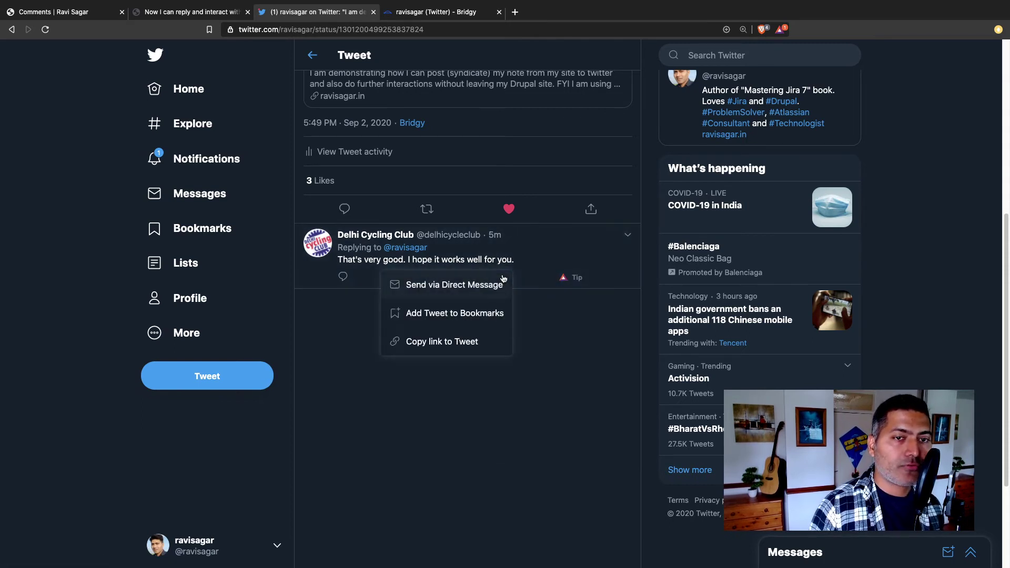
click(448, 343)
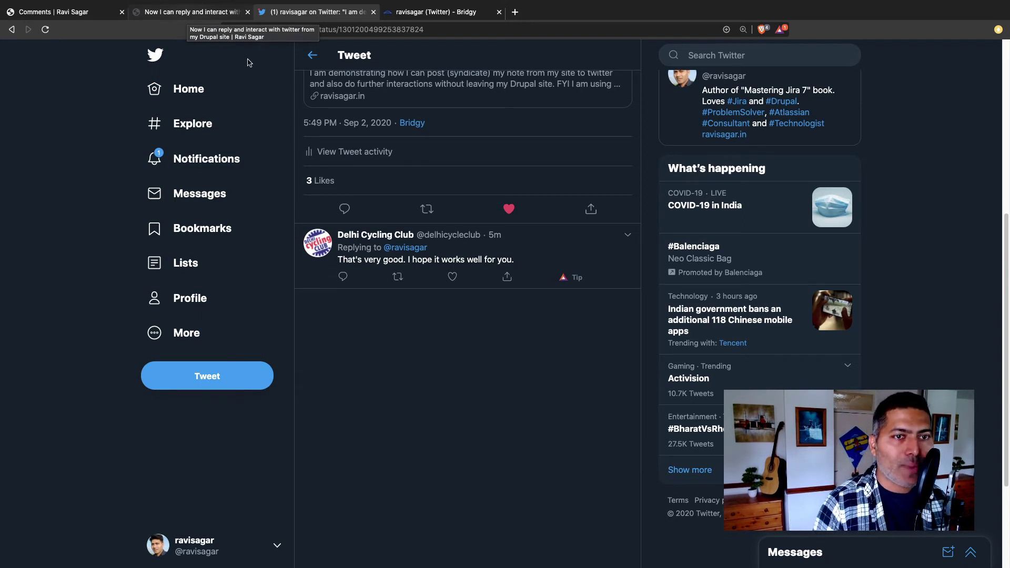
- Paste the copied reply tweet link as the comment target link URL in the Drupal comment form
click(165, 16)
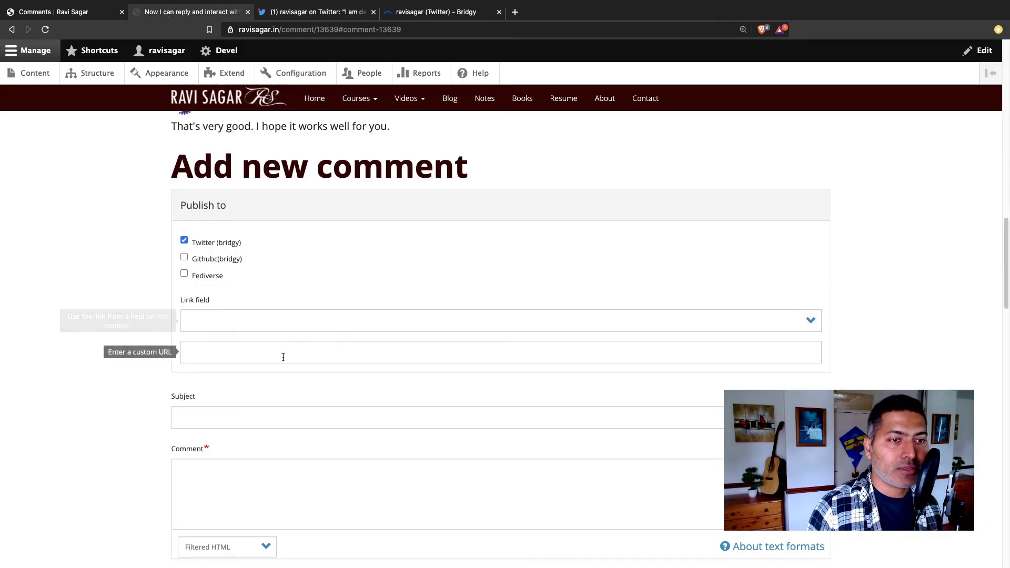
scroll(141, 355, down, 2)
scroll(141, 354, down, 2)
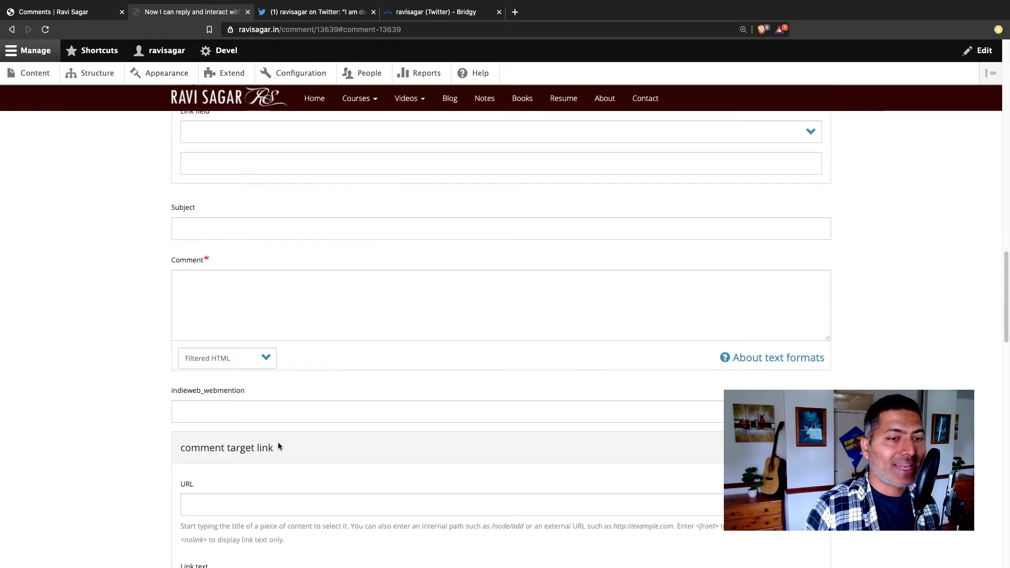
click(248, 502)
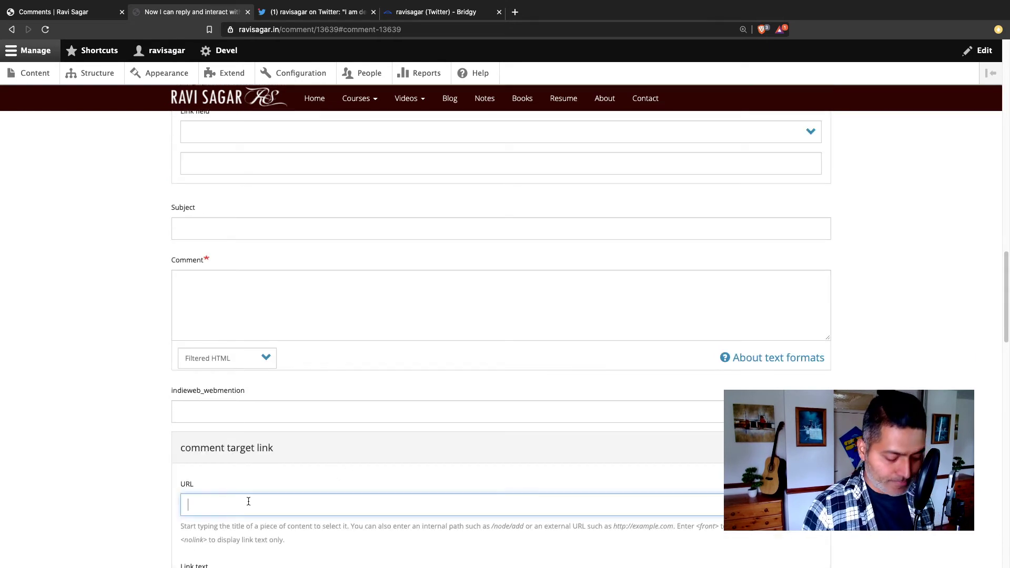
key(super+v)
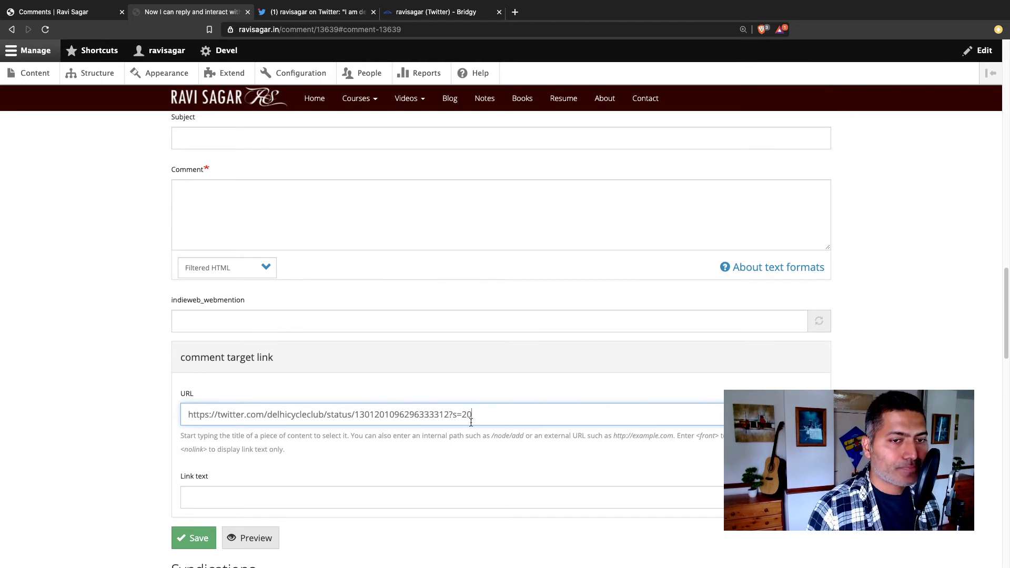
- Set the publishing link field to "Use field_comment_target_link", keeping Twitter (bridgy) enabled
scroll(316, 433, up, 5)
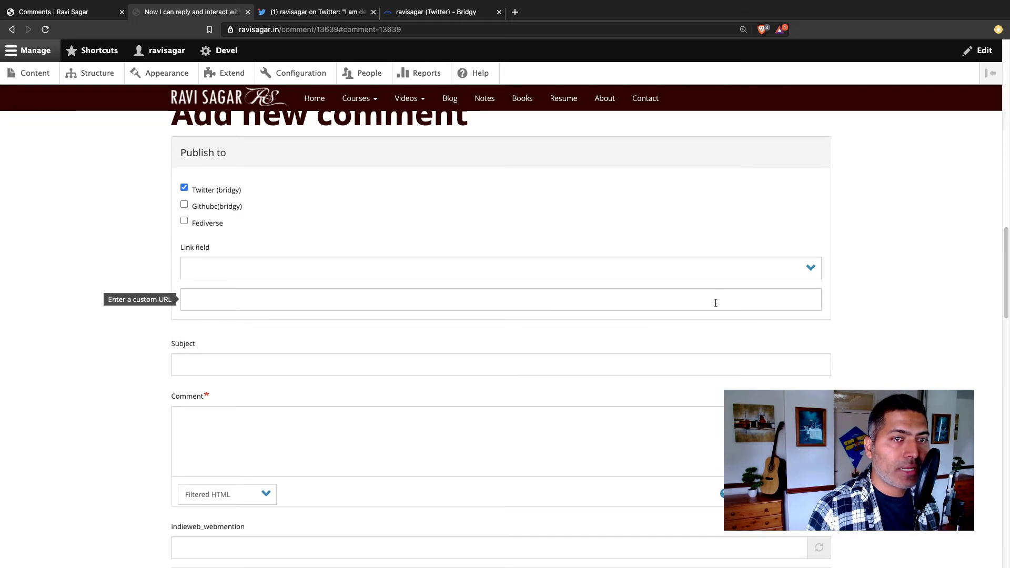
click(805, 269)
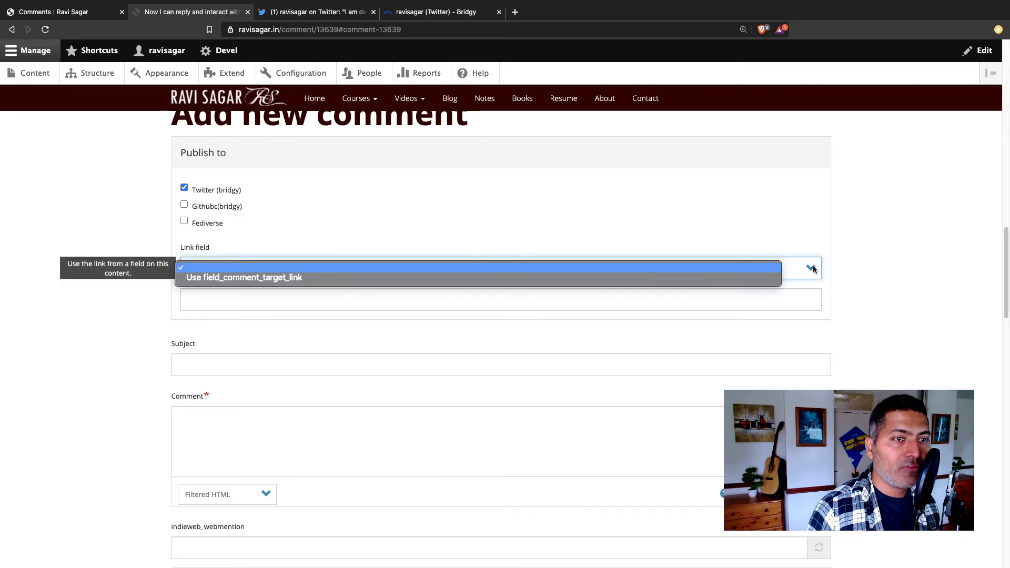
click(612, 283)
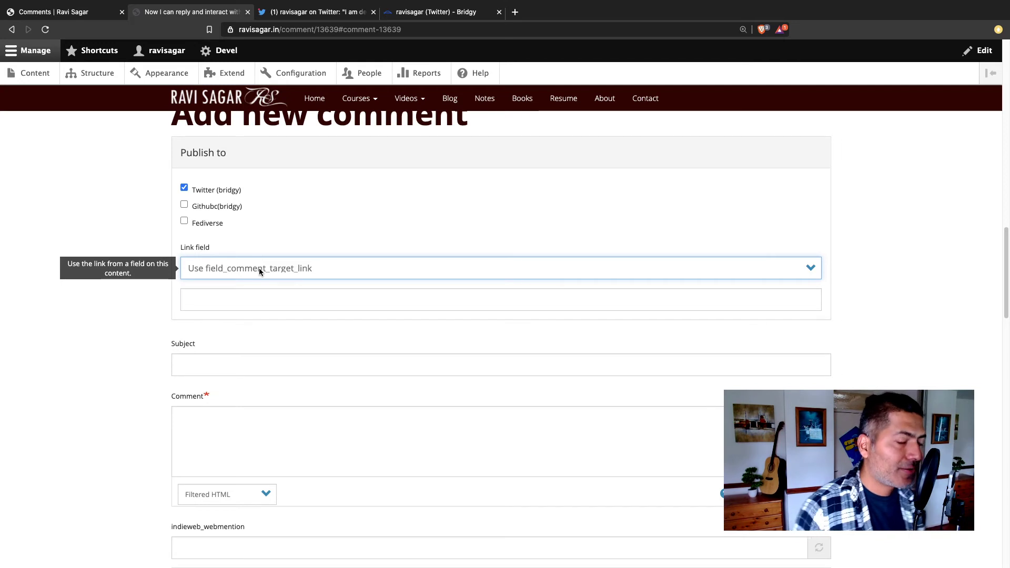
scroll(276, 321, down, 4)
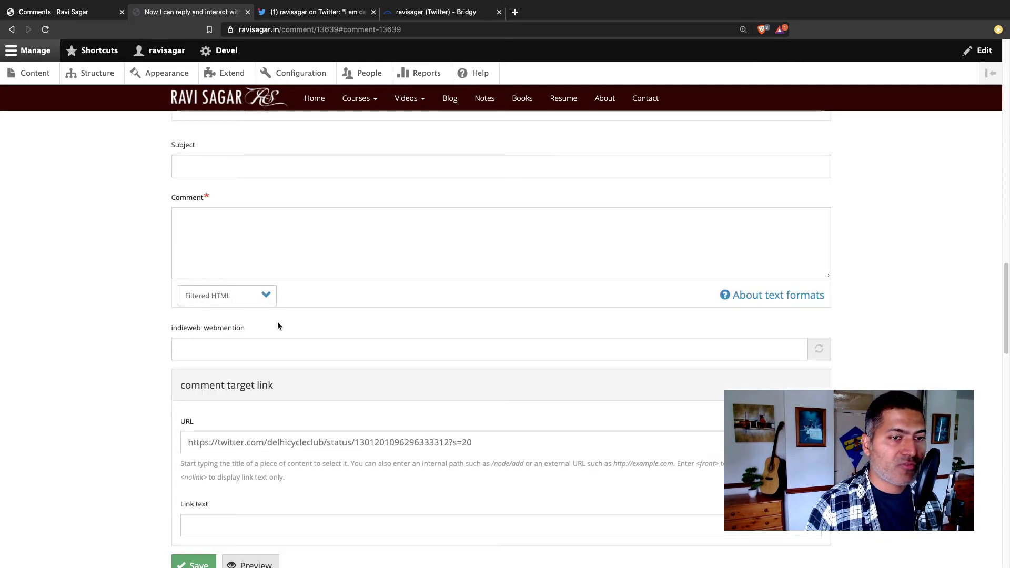
scroll(246, 394, up, 7)
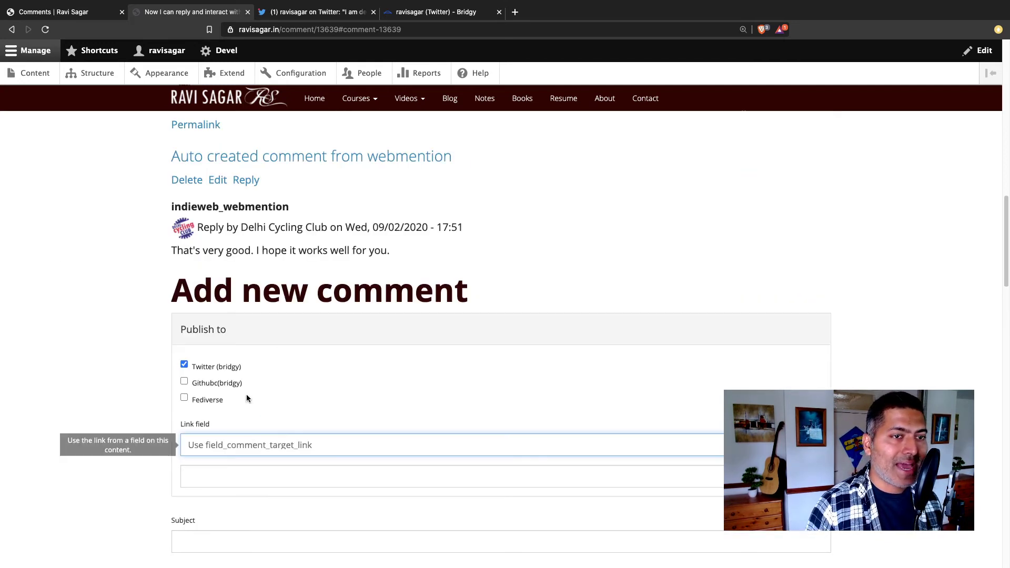
click(184, 364)
click(184, 364)
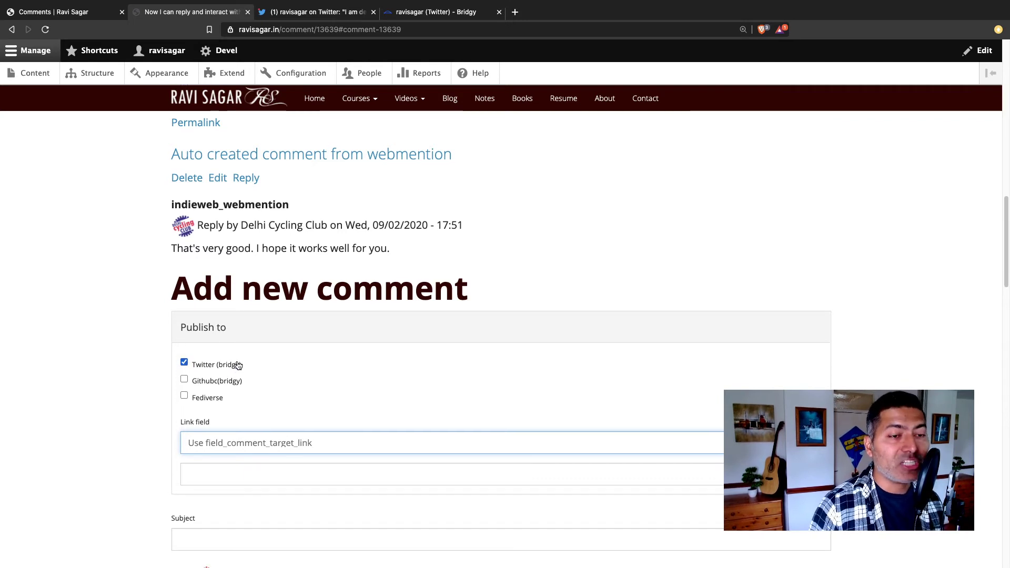
- Check the Delhi Cycling Club reply on Twitter and enter "I hope so" as the Drupal comment's subject
scroll(236, 364, down, 3)
click(262, 350)
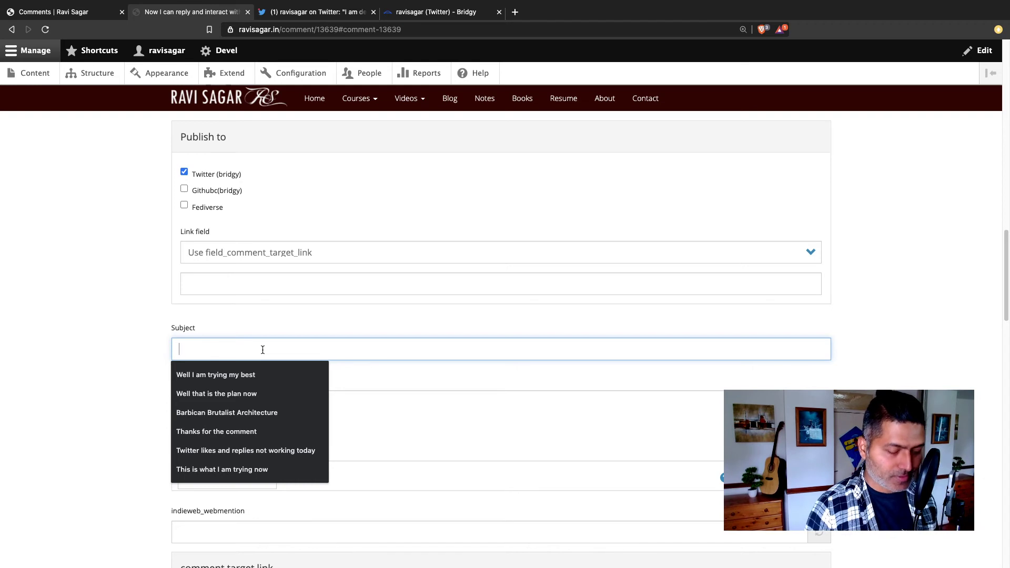
click(296, 11)
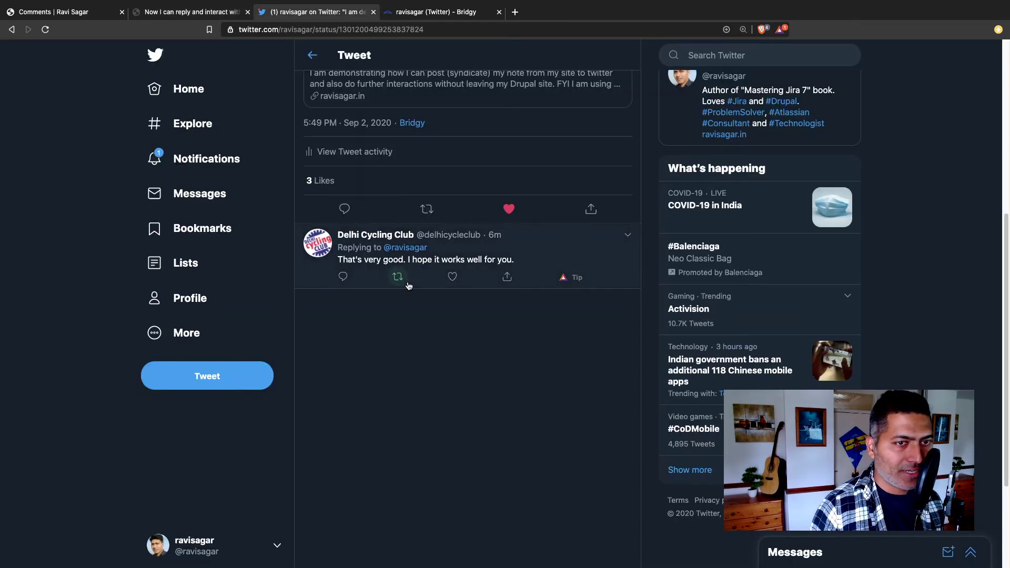
click(201, 14)
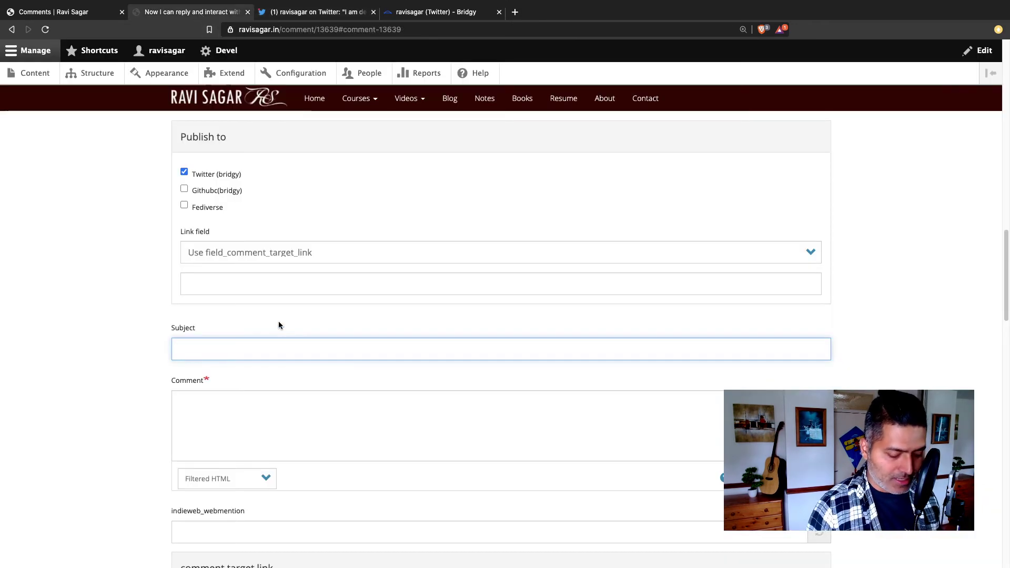
text(I hope so)
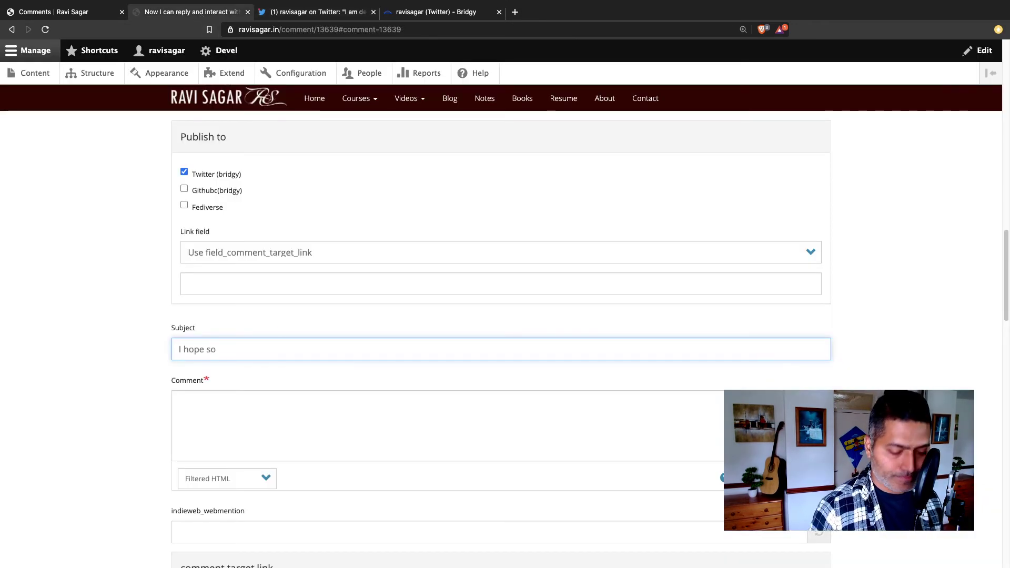
- Write the comment body "I think it works well, this reply is coming from my Drupal site to your tweet."
click(271, 409)
text(I am )
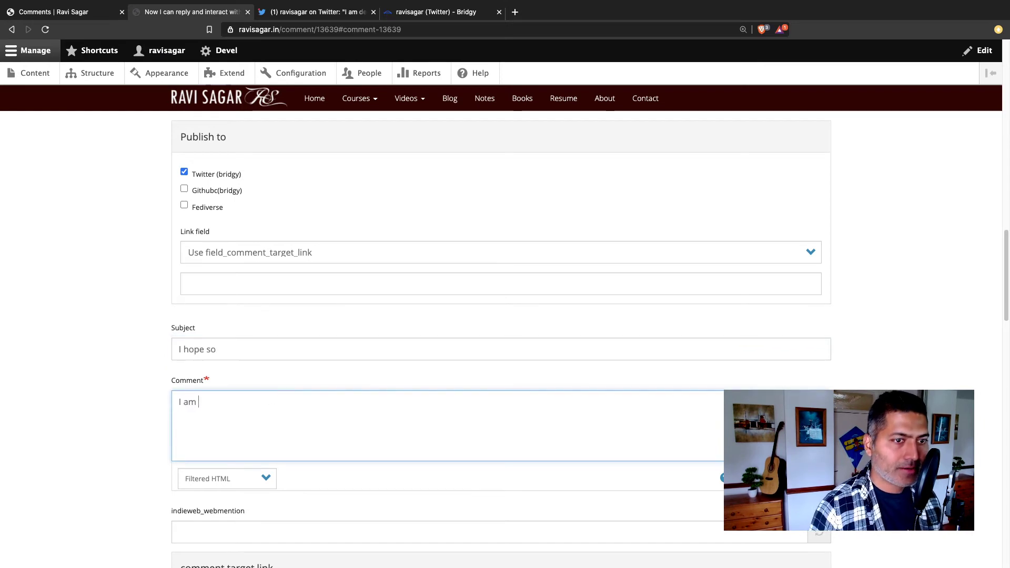
text(now)
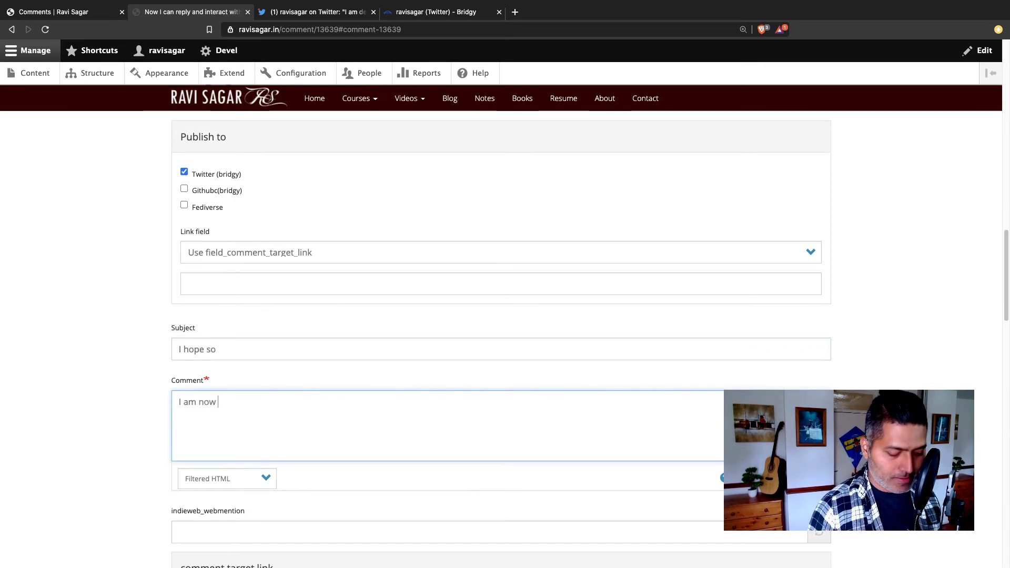
key(super+a)
text(I think)
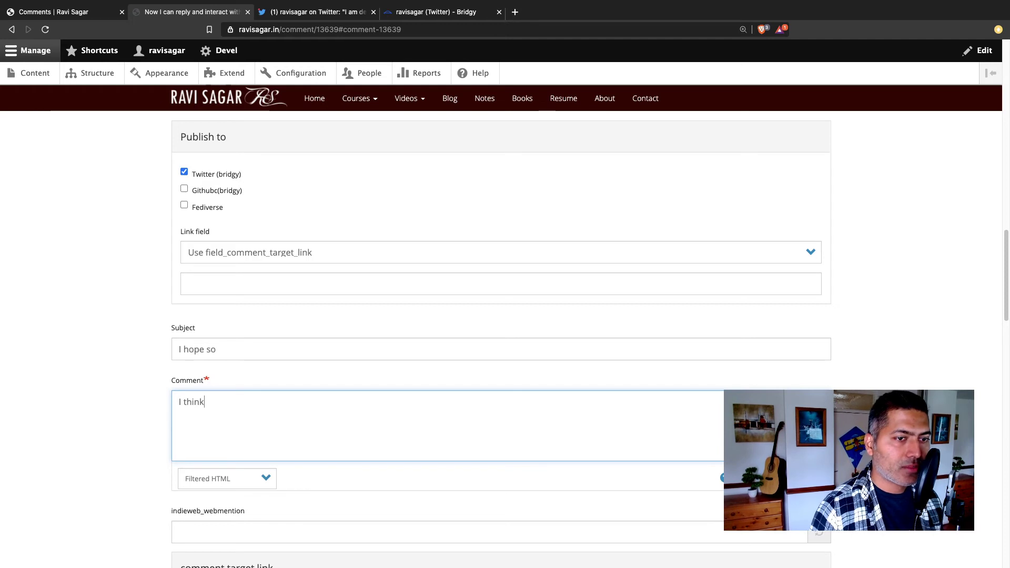
text( it works )
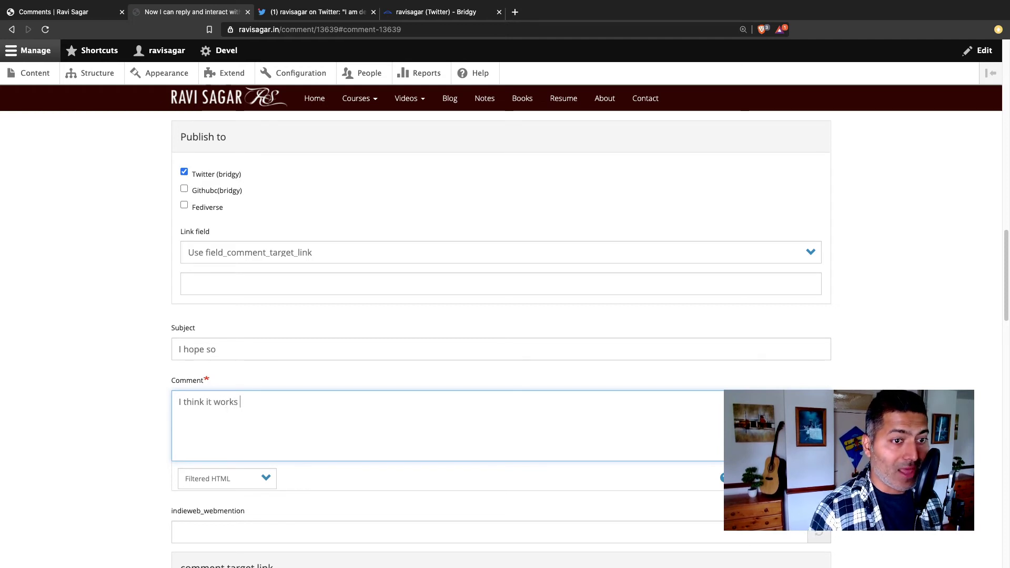
text(well )
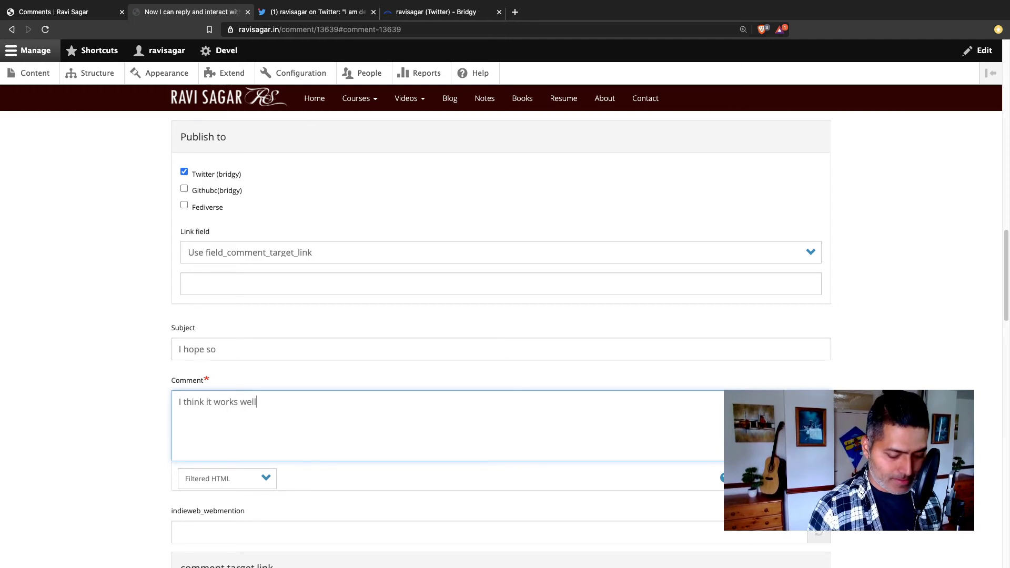
text(, this reply )
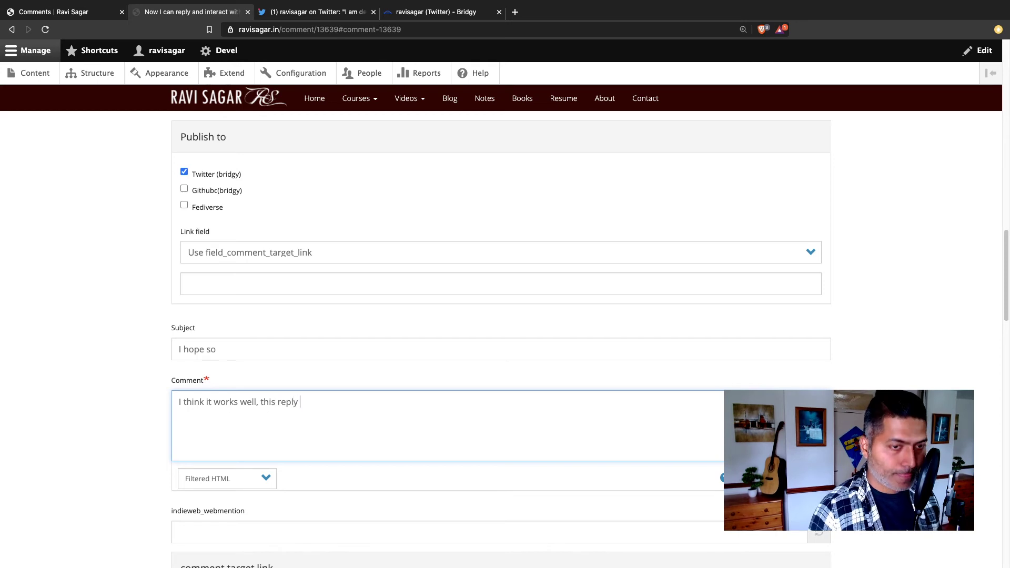
text(is comi)
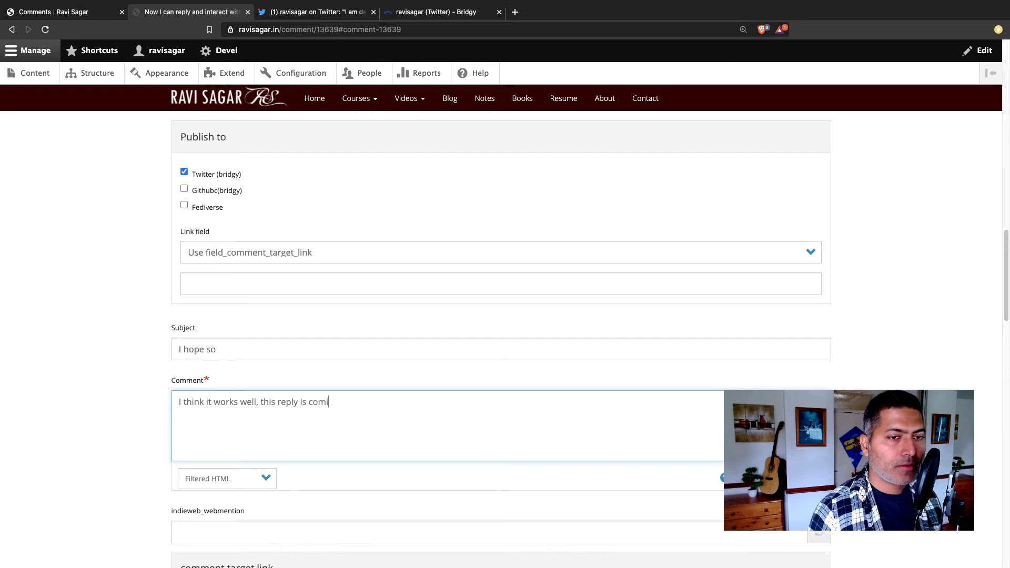
text(ng from my D)
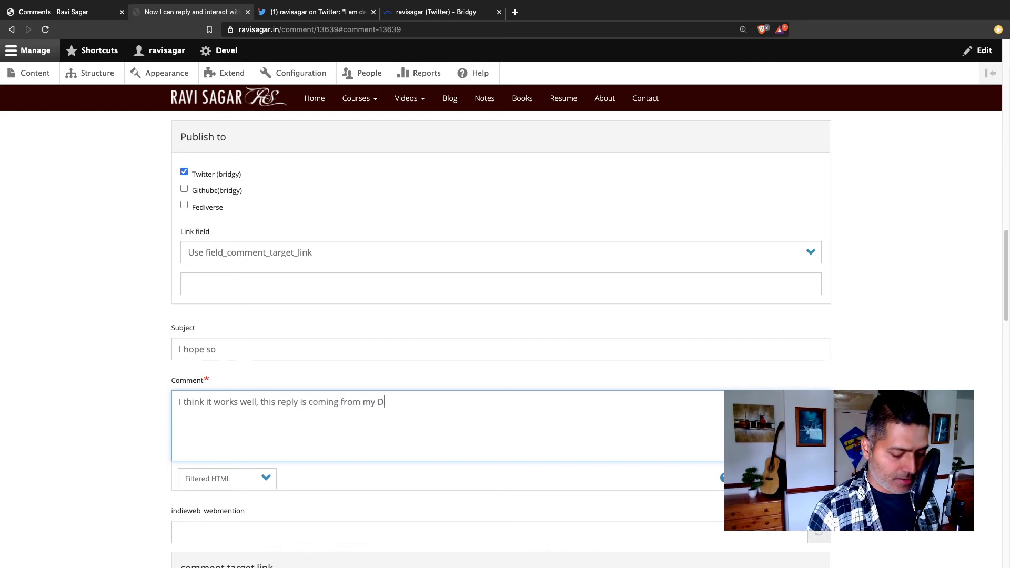
text(rupal site to your)
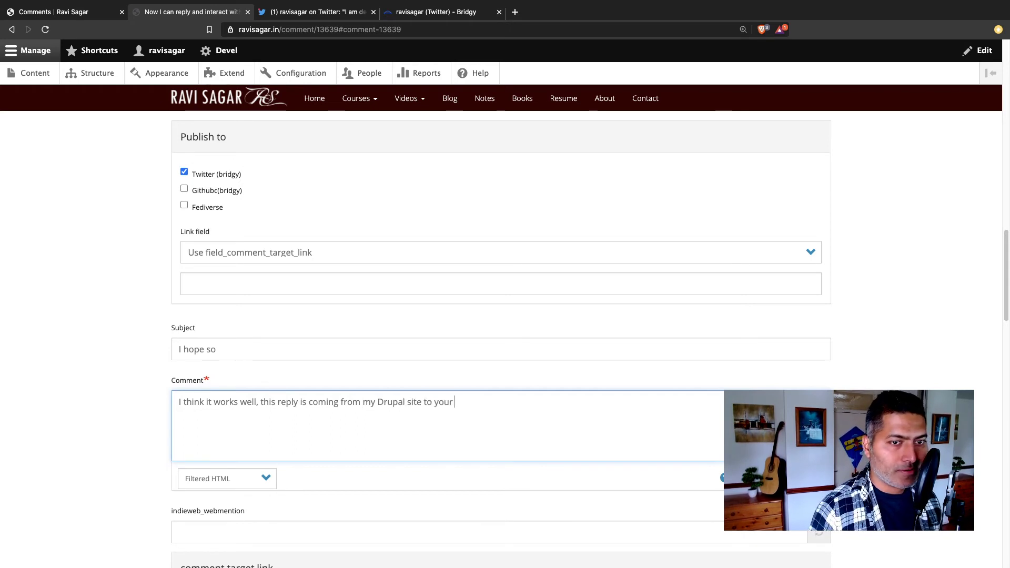
text( tweet.)
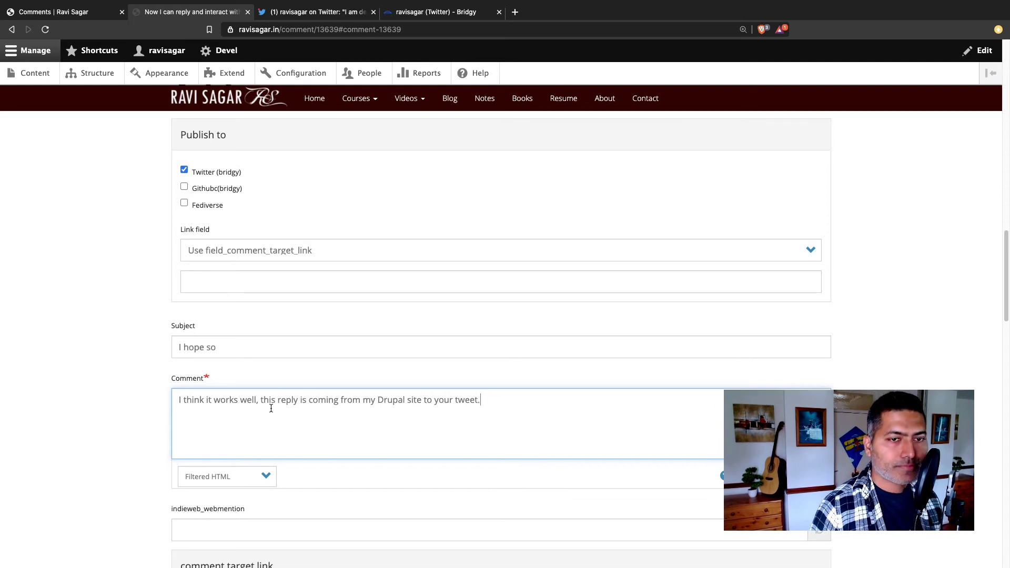
- Review the comment target link URL and save the new comment on the note
scroll(267, 415, down, 4)
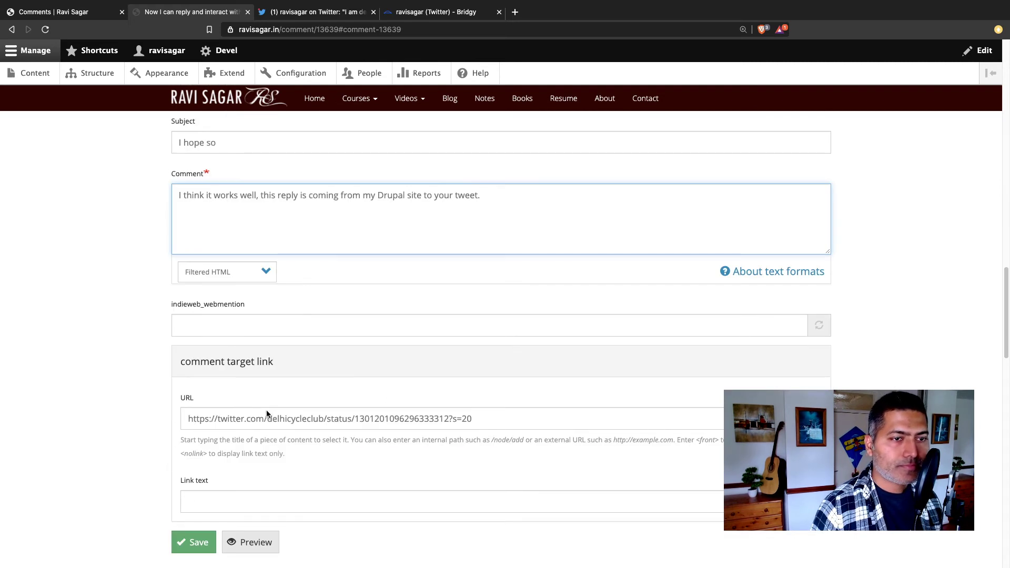
scroll(126, 385, down, 1)
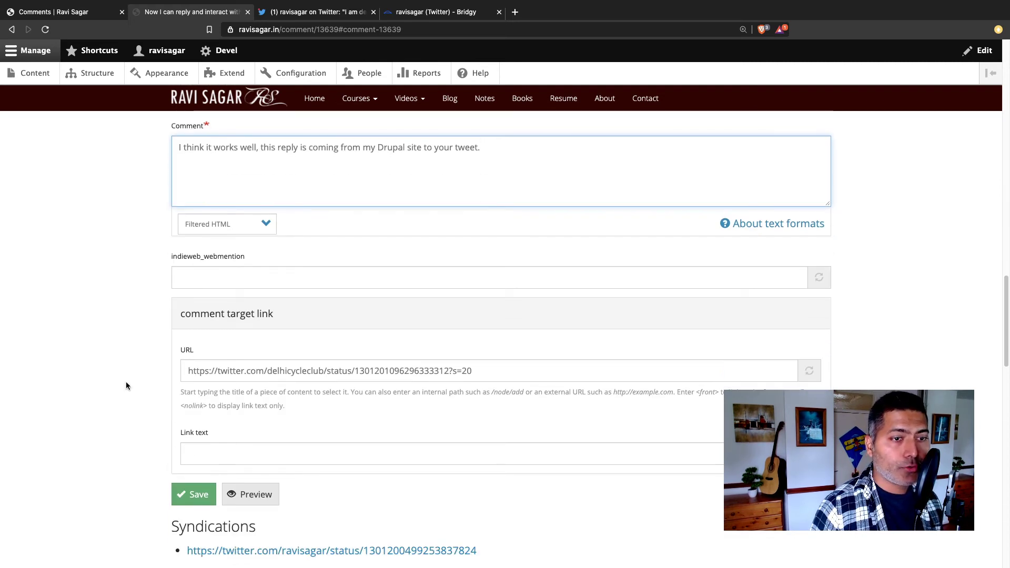
click(184, 496)
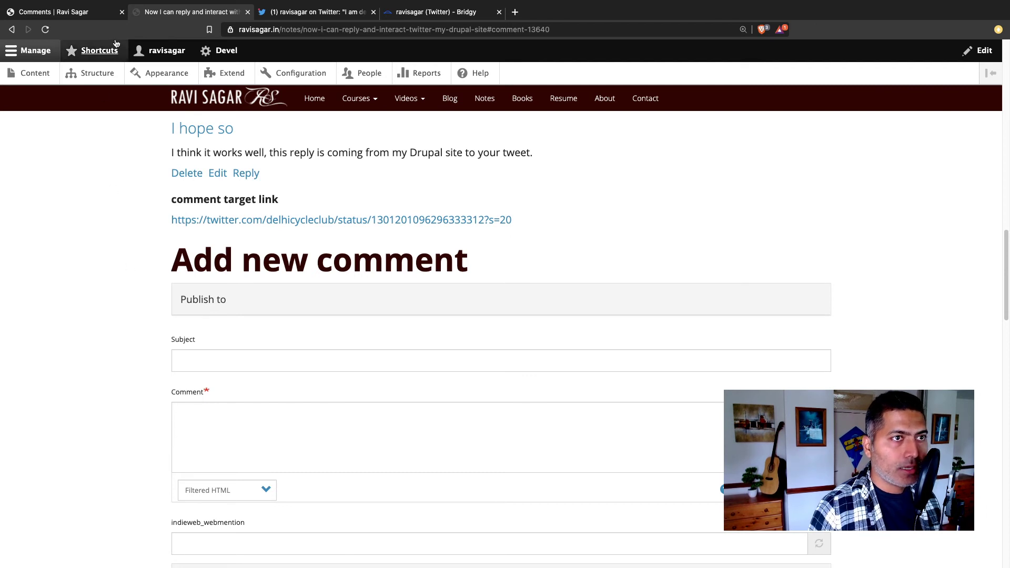
- Close the separate Comments page and check the queue of webmentions waiting to be sent in Drupal's content administration
click(121, 12)
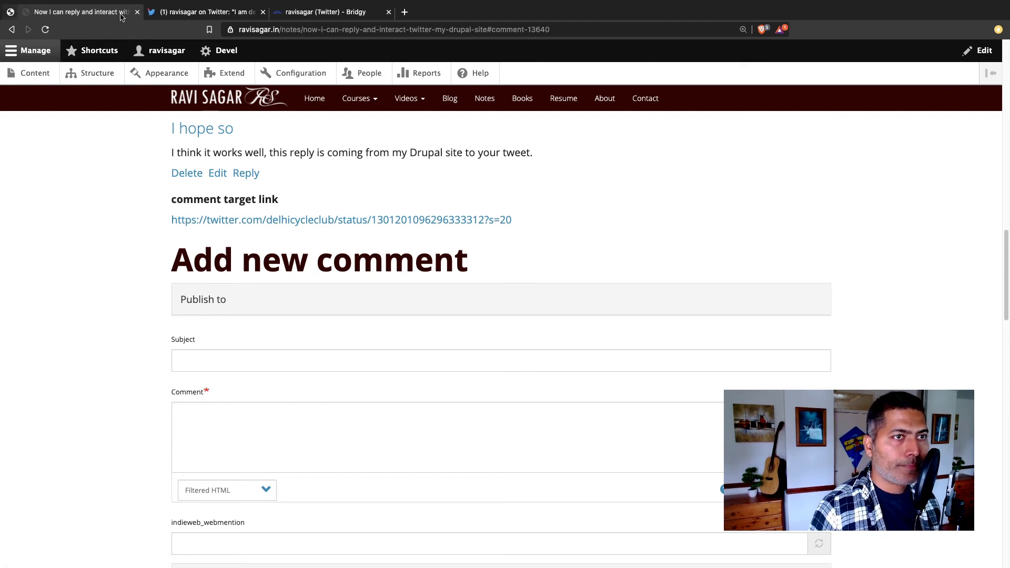
click(37, 75)
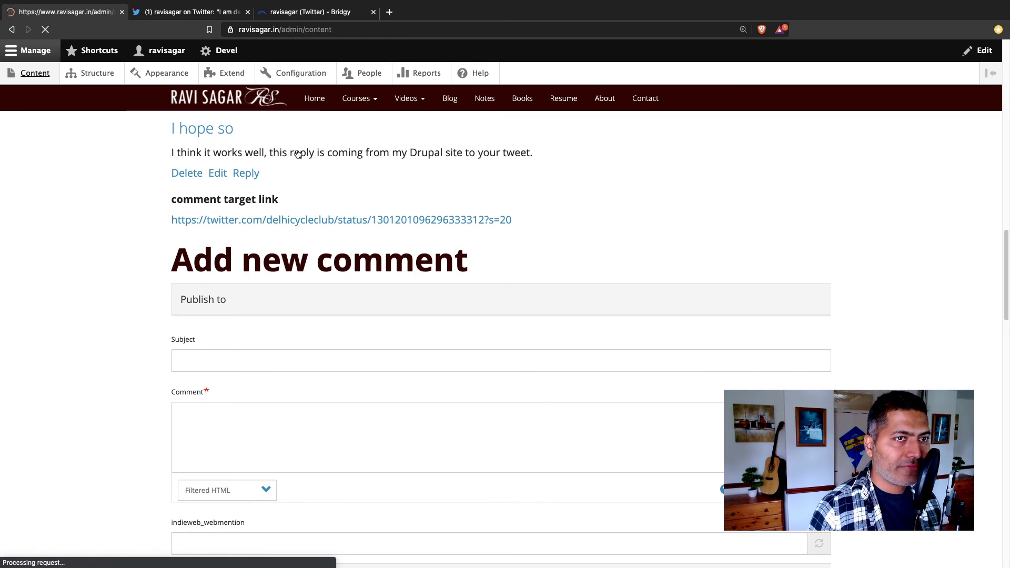
click(248, 150)
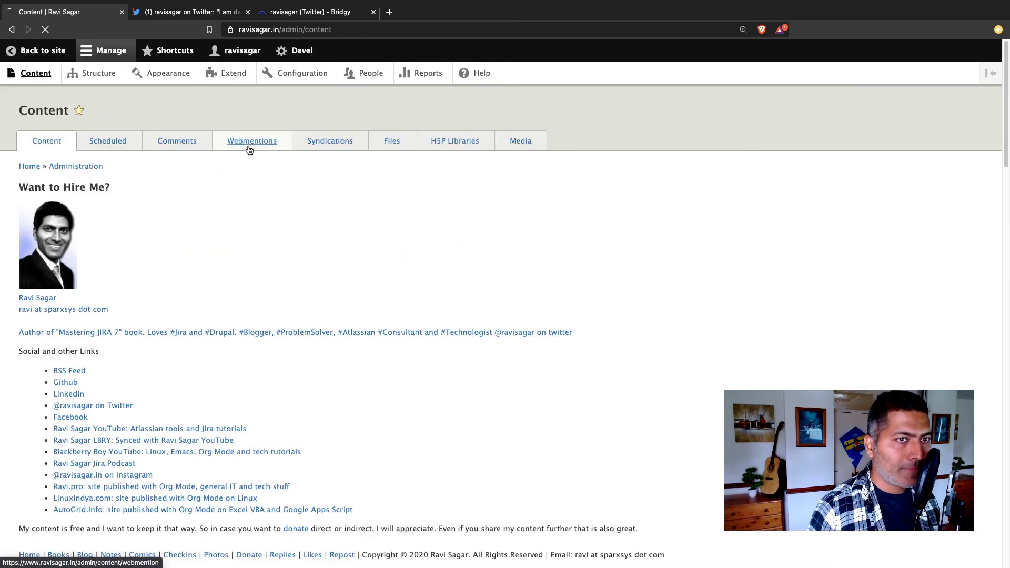
scroll(181, 235, down, 3)
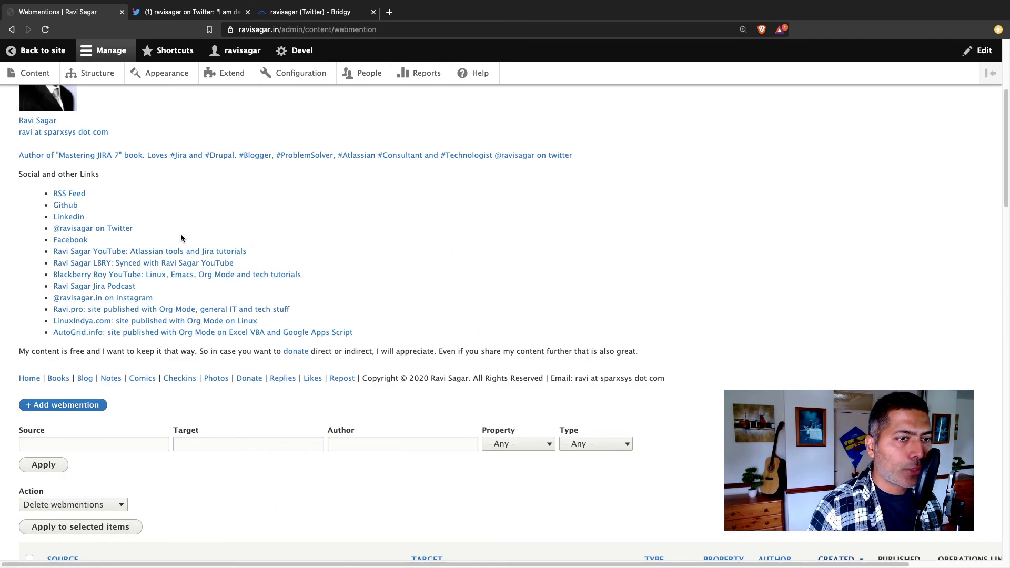
scroll(181, 235, up, 4)
click(107, 170)
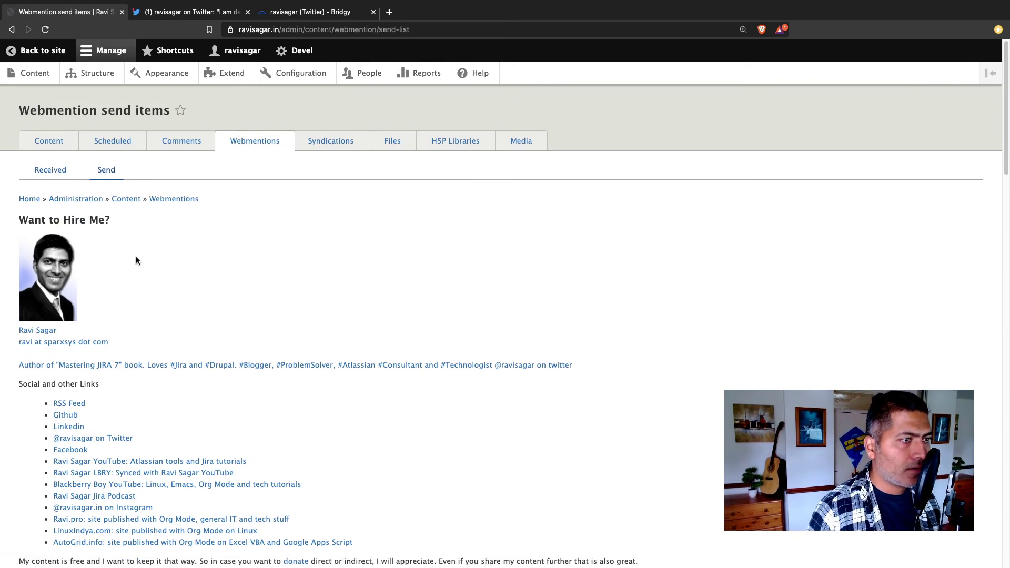
scroll(136, 261, down, 7)
triple_click(67, 223)
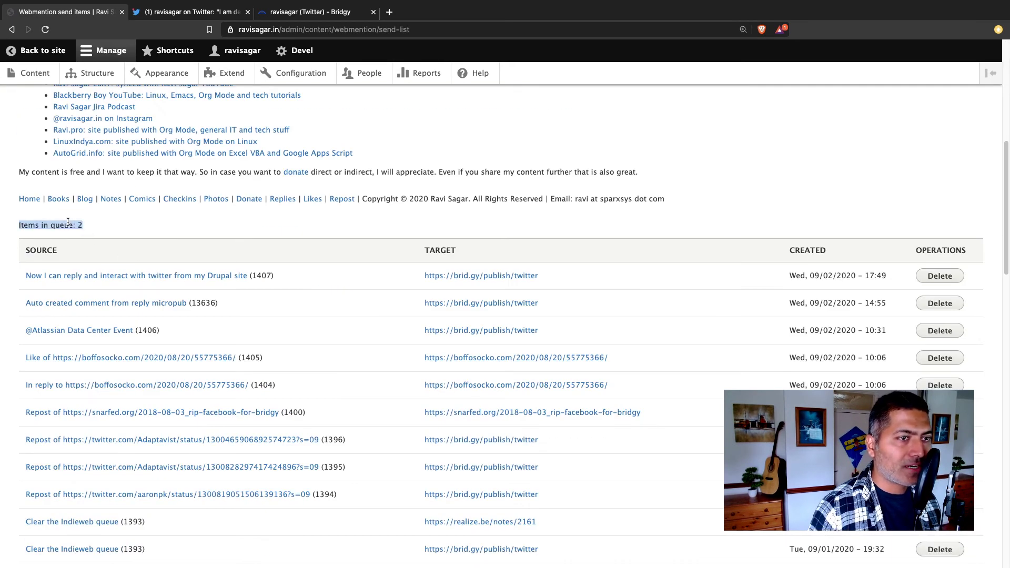
scroll(92, 232, up, 7)
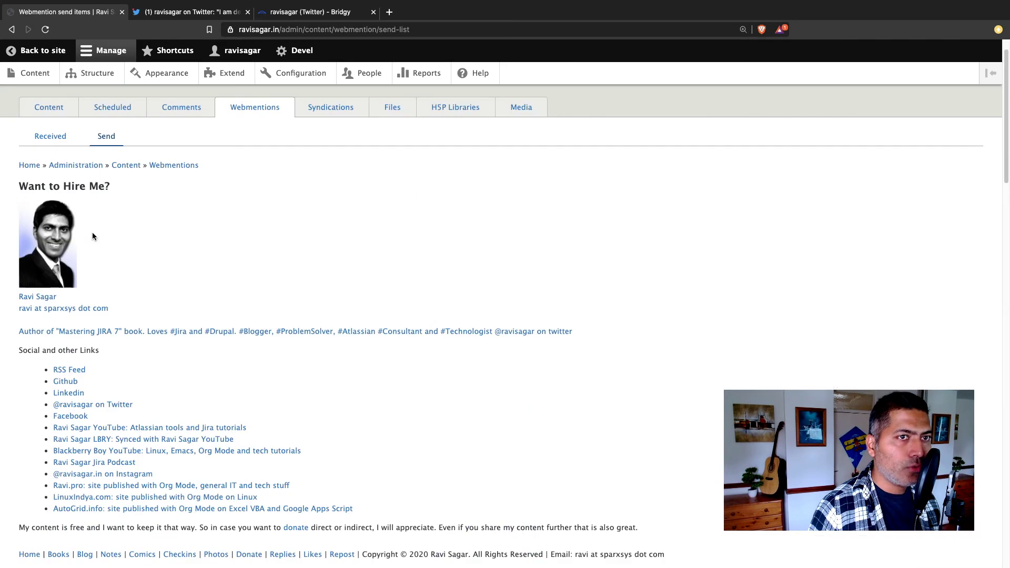
- Run cron on the Drupal site to process the queued webmentions
click(159, 57)
click(416, 73)
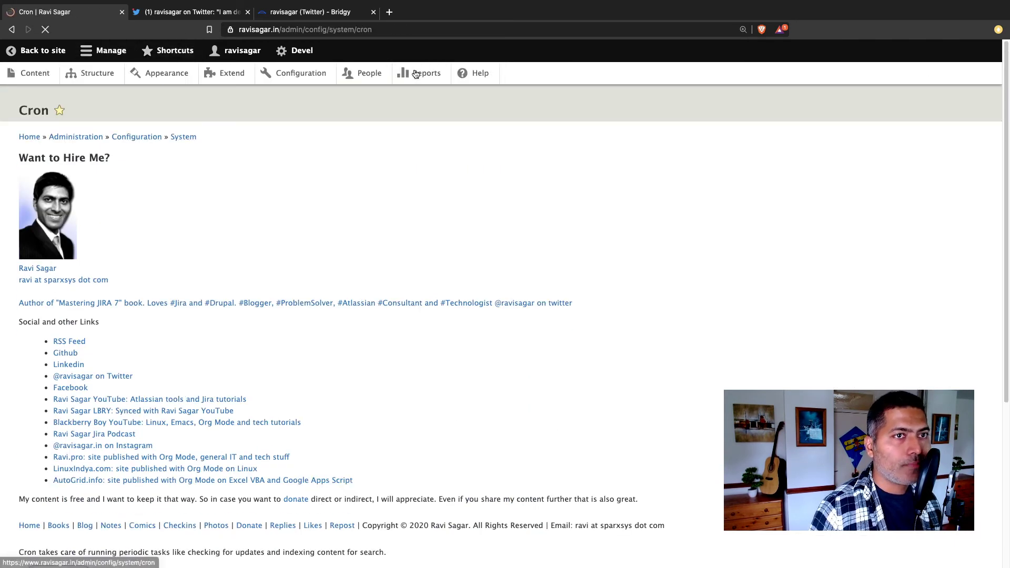
scroll(403, 199, down, 4)
click(72, 351)
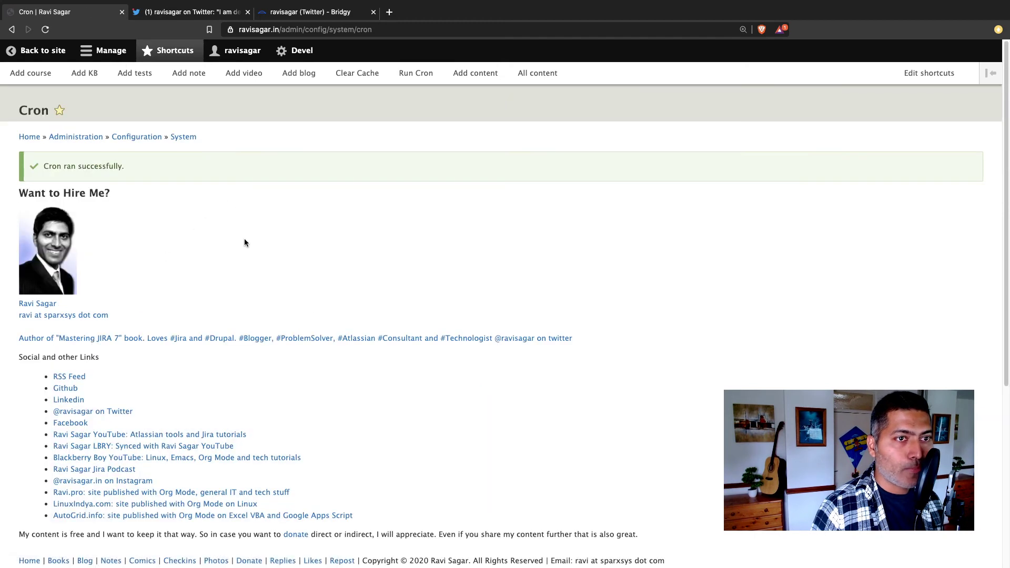
- Reload the original tweet on Twitter and examine the reply thread under Delhi Cycling Club's tweet
click(194, 13)
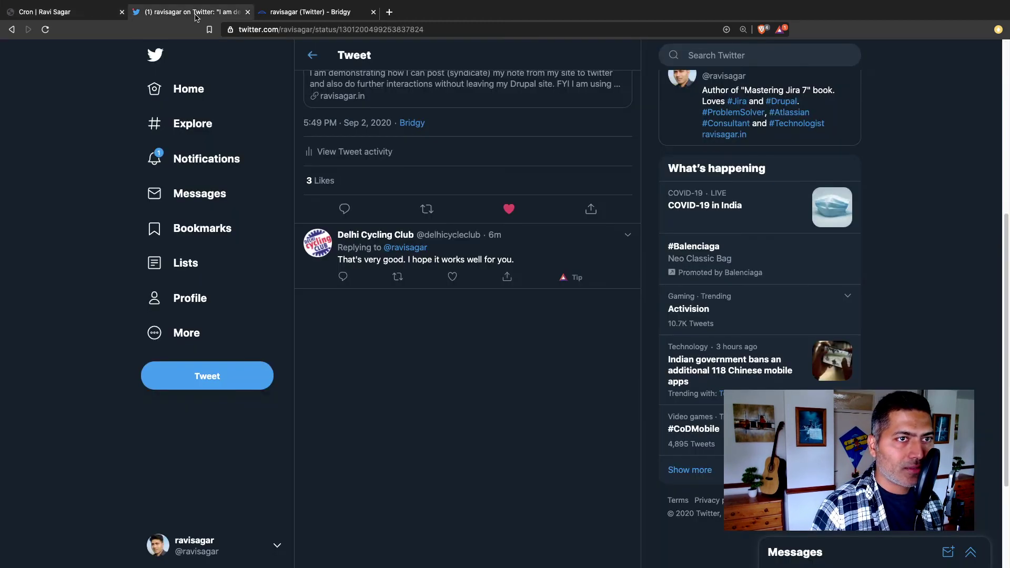
click(46, 30)
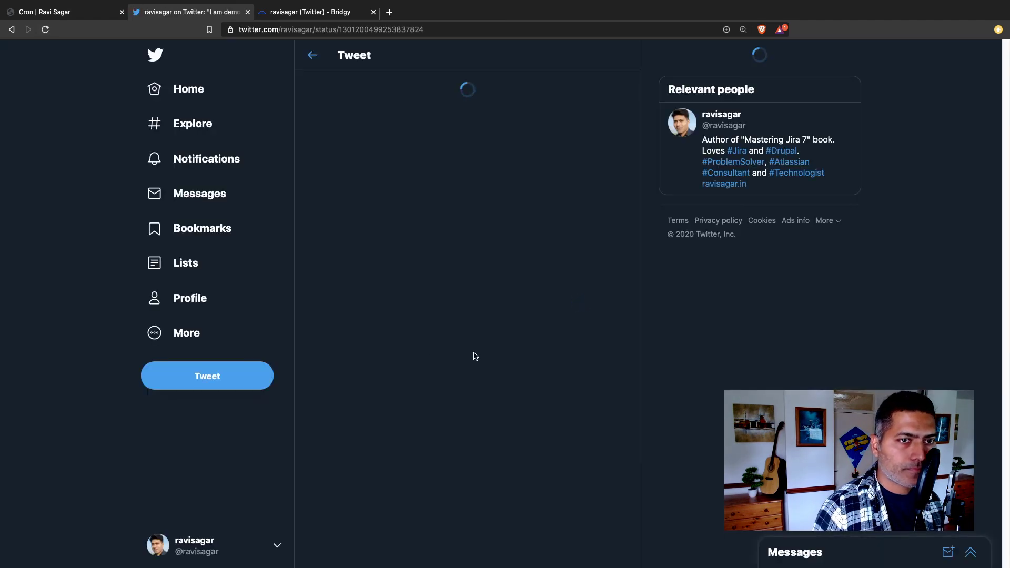
scroll(476, 357, down, 10)
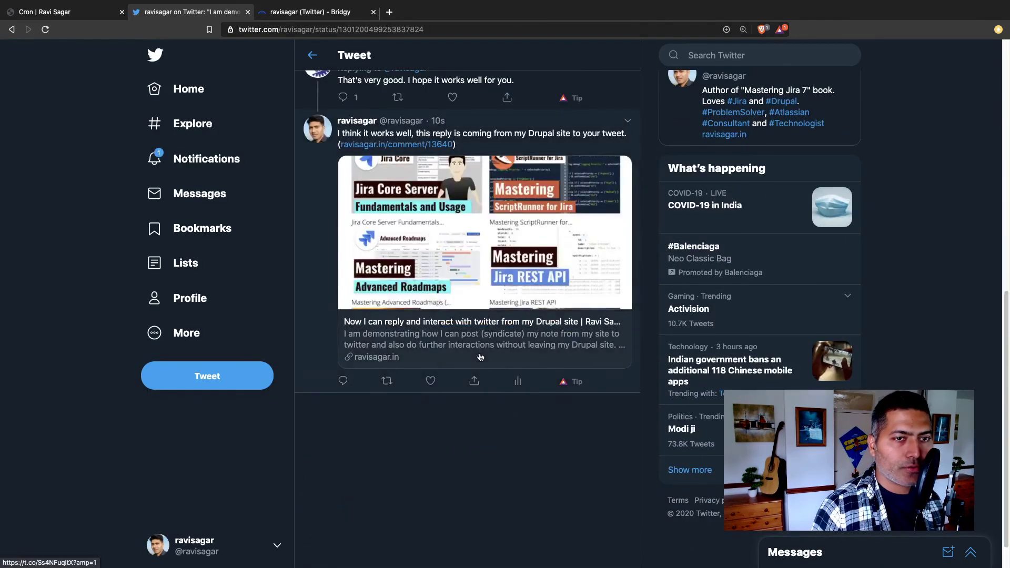
scroll(478, 360, up, 5)
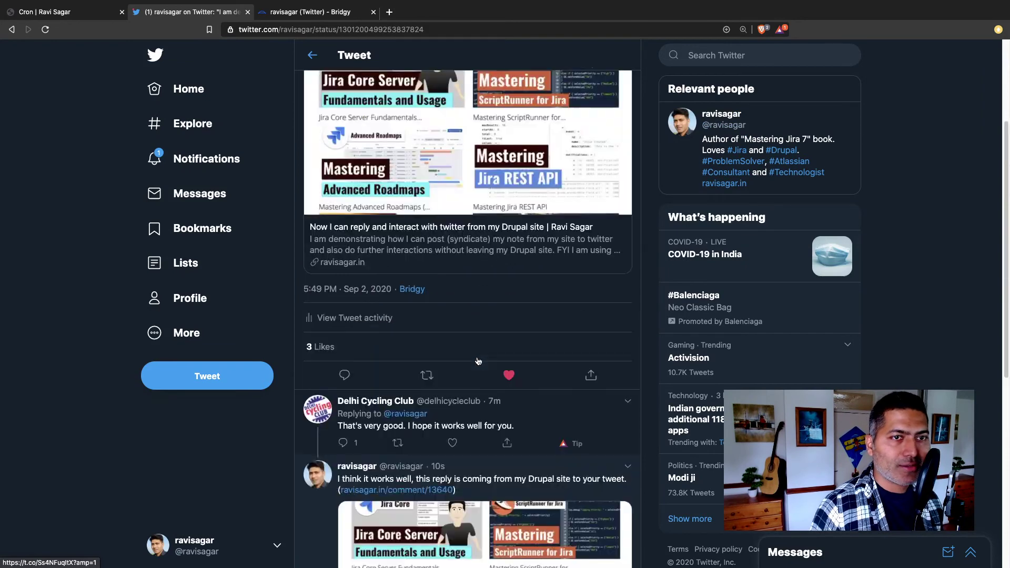
scroll(476, 358, up, 2)
scroll(431, 157, down, 4)
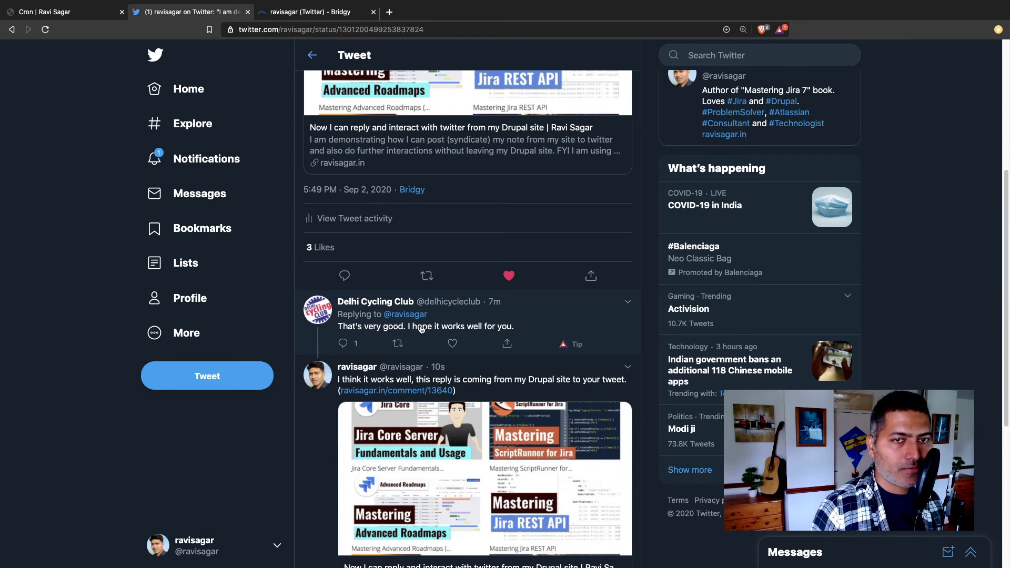
scroll(421, 329, down, 3)
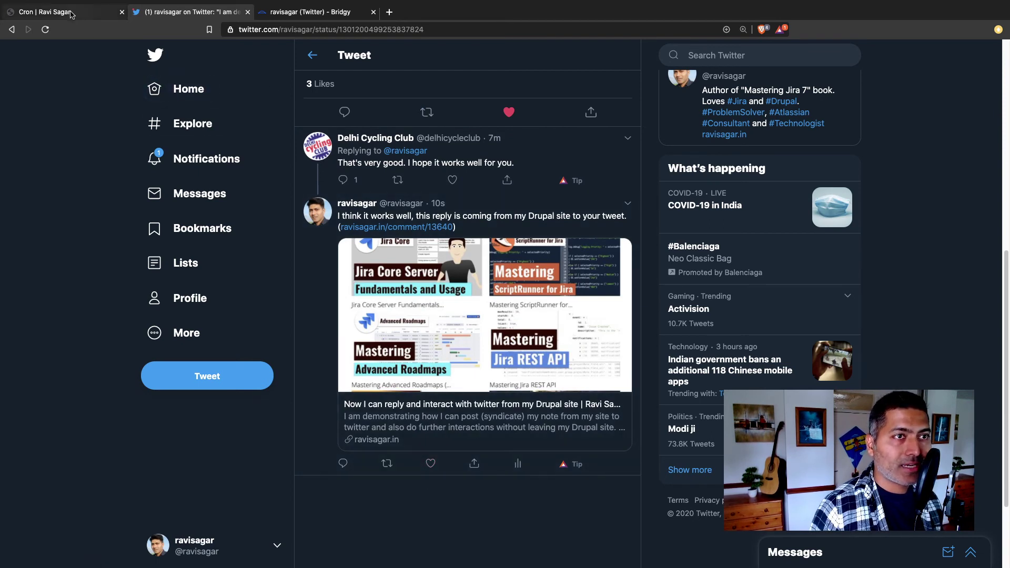
- Open the Drupal comment linked in the reply tweet and examine its target link and Syndications entry
click(403, 229)
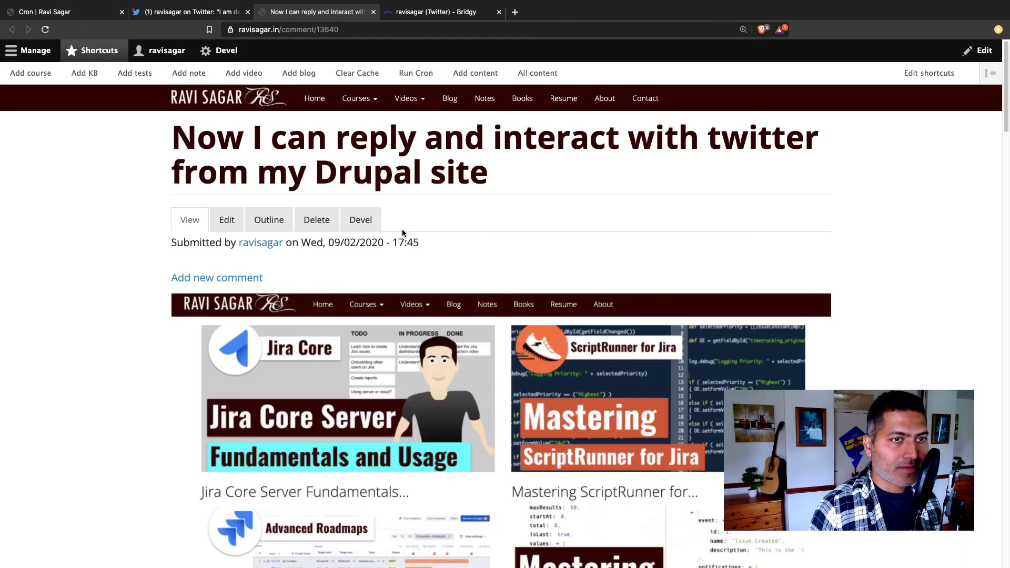
scroll(274, 244, down, 15)
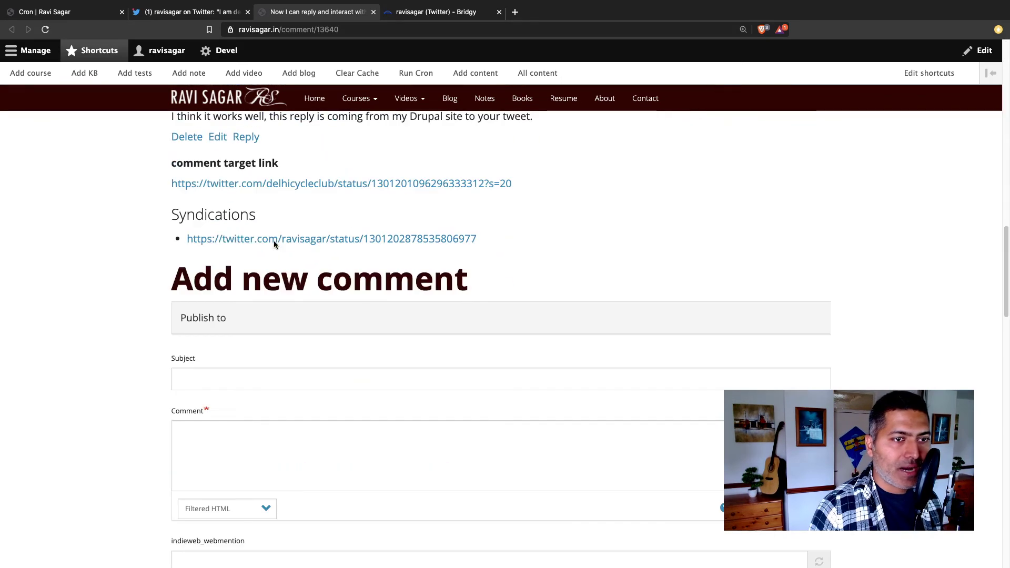
scroll(294, 312, up, 2)
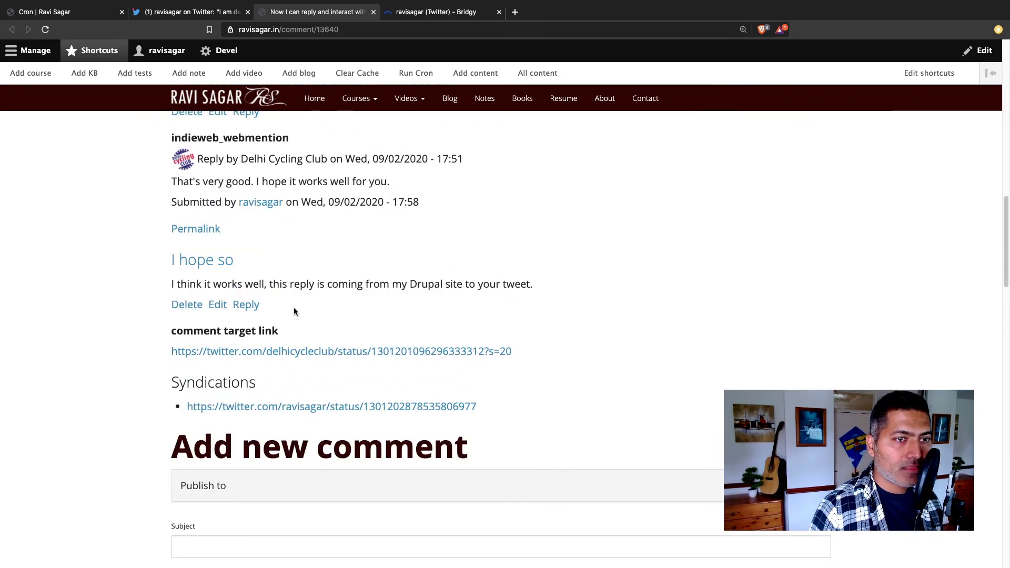
- Review the Drupal reply's text and the indieweb_webmention entry in the note's comment thread
triple_click(244, 286)
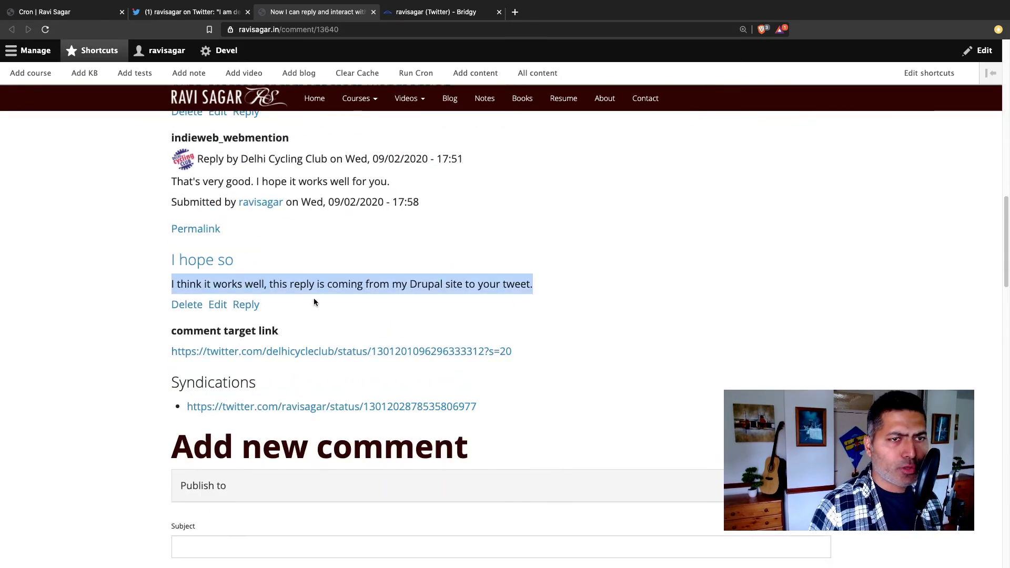
scroll(314, 298, up, 5)
scroll(290, 284, down, 1)
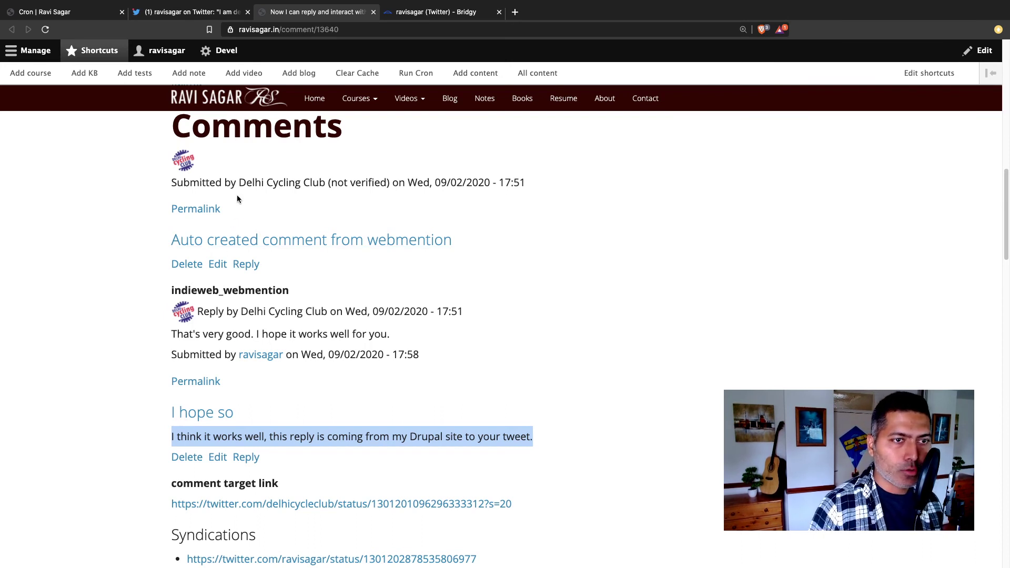
double_click(229, 290)
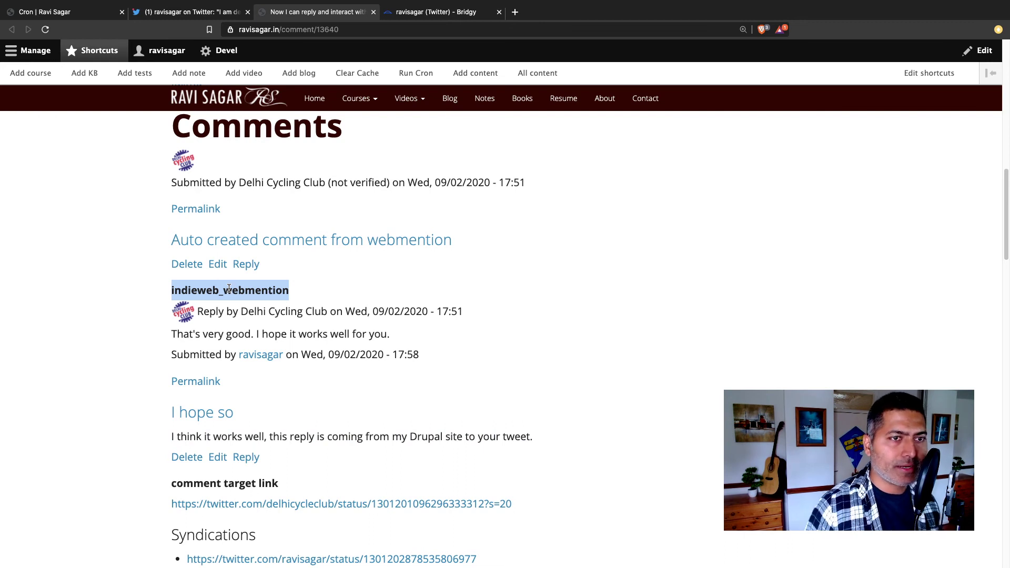
click(118, 326)
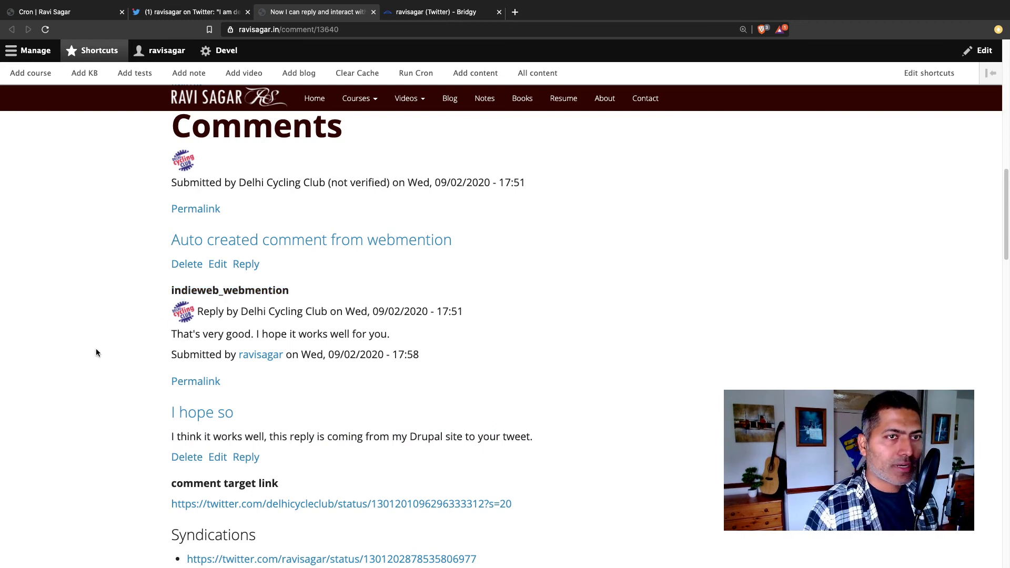
- Open the swentel/indieweb GitHub repository in a new tab and look over its files and the README's module description
click(515, 12)
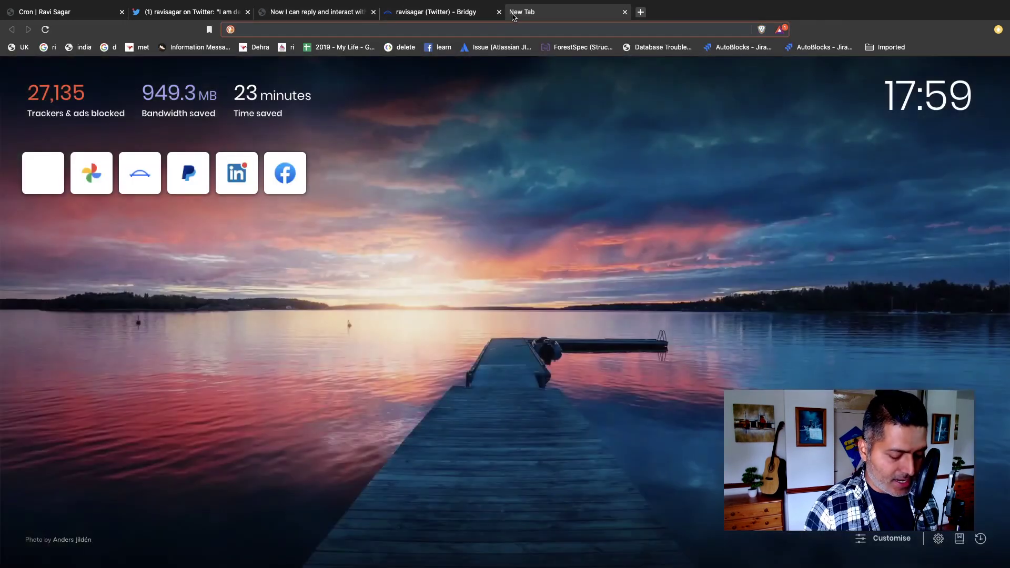
text(swentel/indieweb)
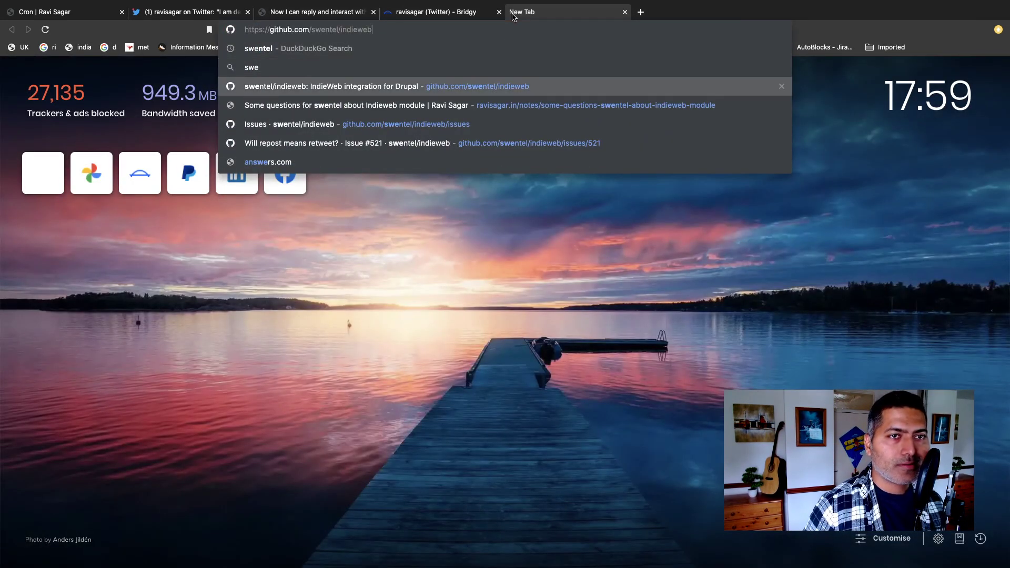
click(508, 87)
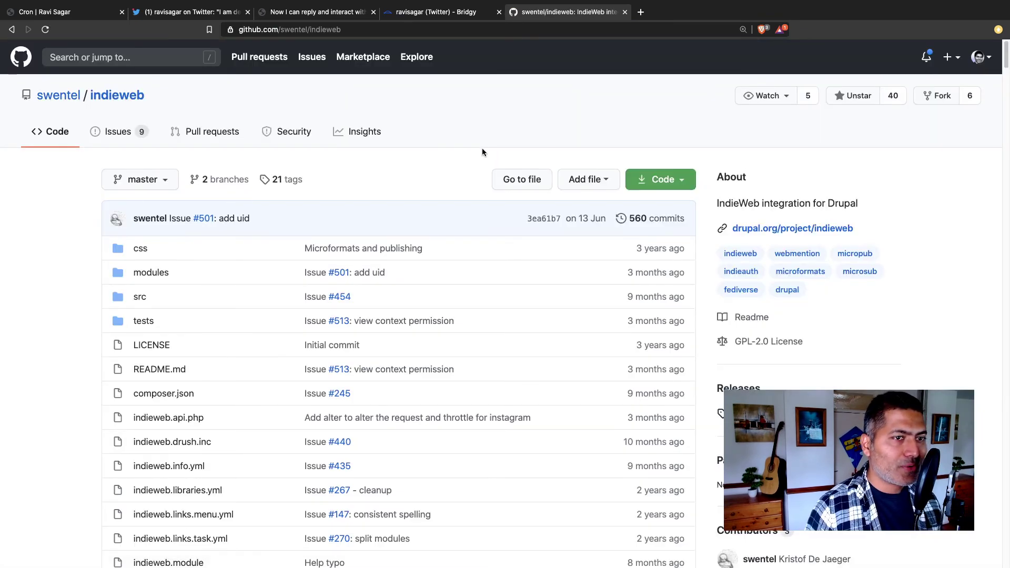
scroll(482, 147, down, 10)
scroll(420, 176, down, 4)
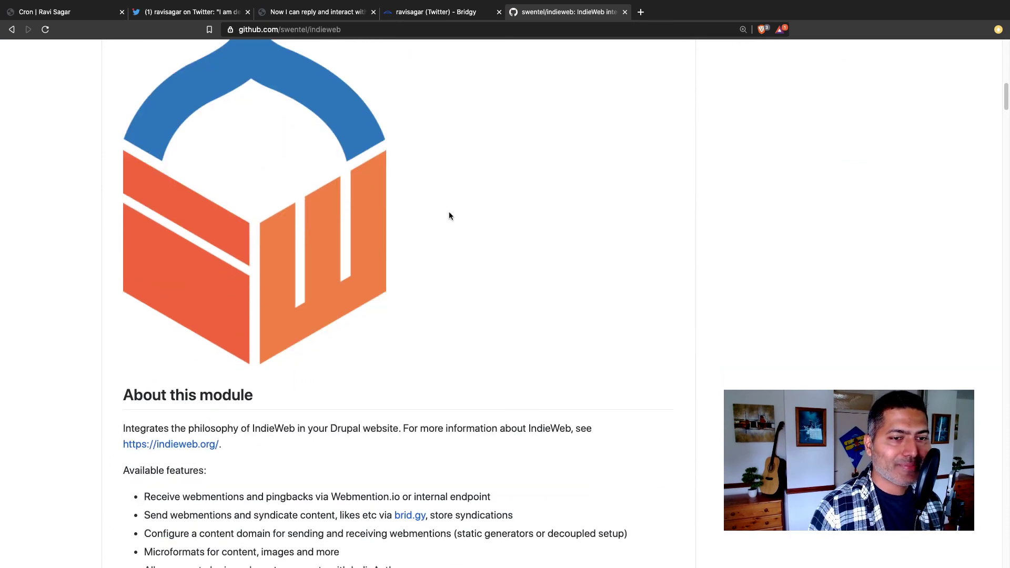
scroll(449, 216, down, 4)
scroll(450, 215, up, 14)
scroll(450, 213, up, 6)
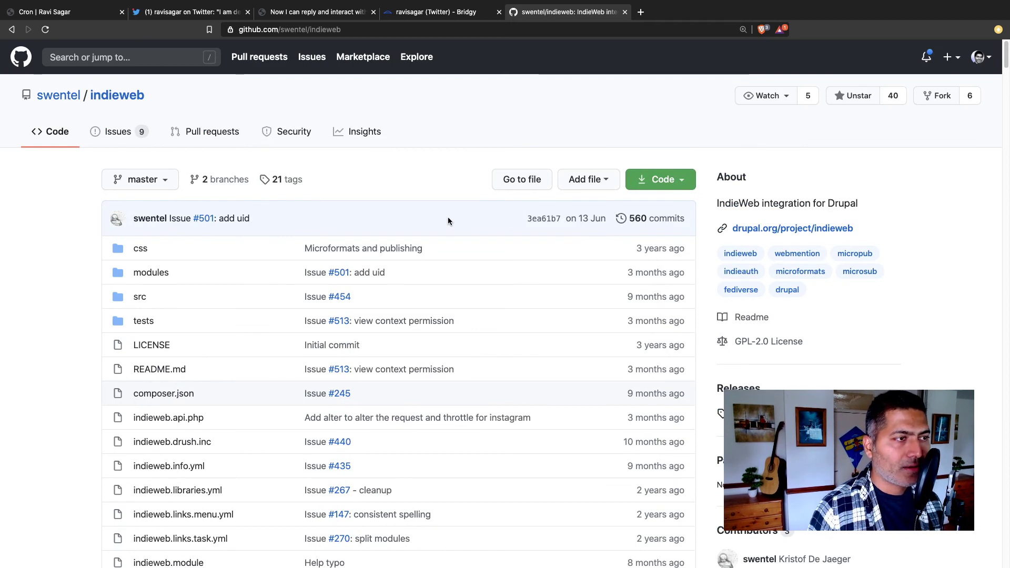
scroll(449, 220, down, 1)
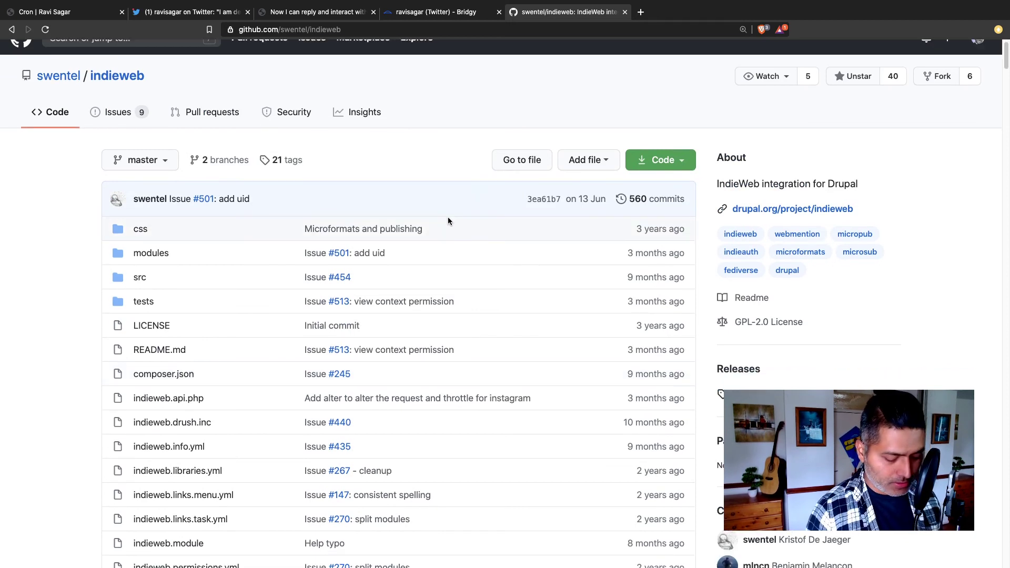
- Open the realize.be home page in another new tab and enlarge the page for easier reading
key(super+t)
text(realize.be/)
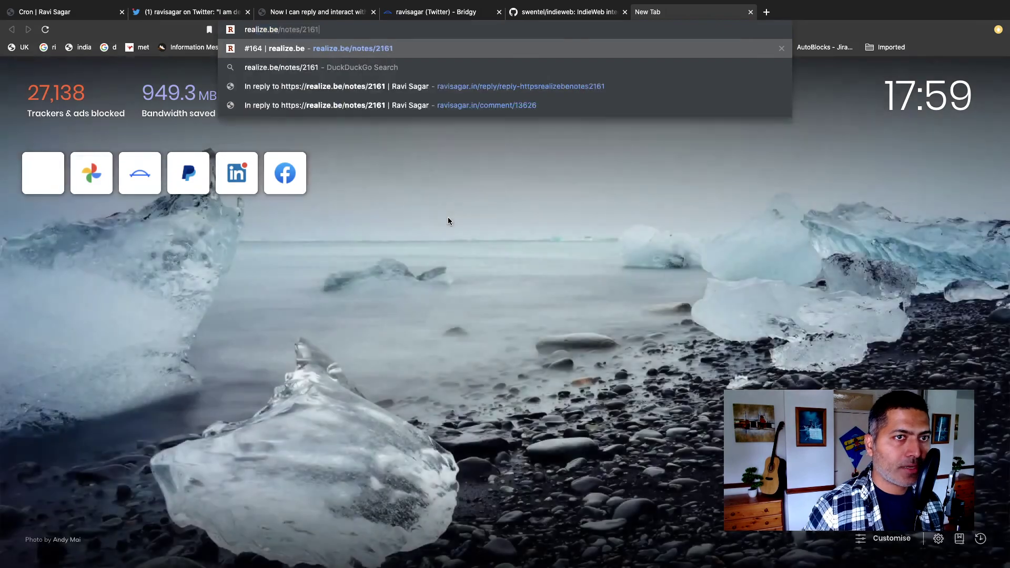
key(BackSpace)
key(BackSpace)
key(Return)
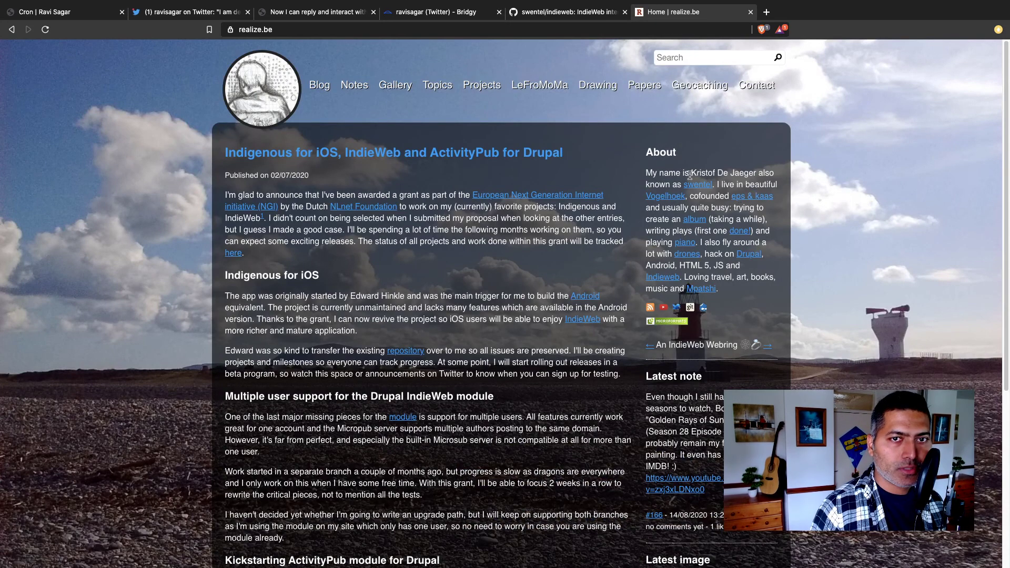
key(super+plus)
key(super+plus)
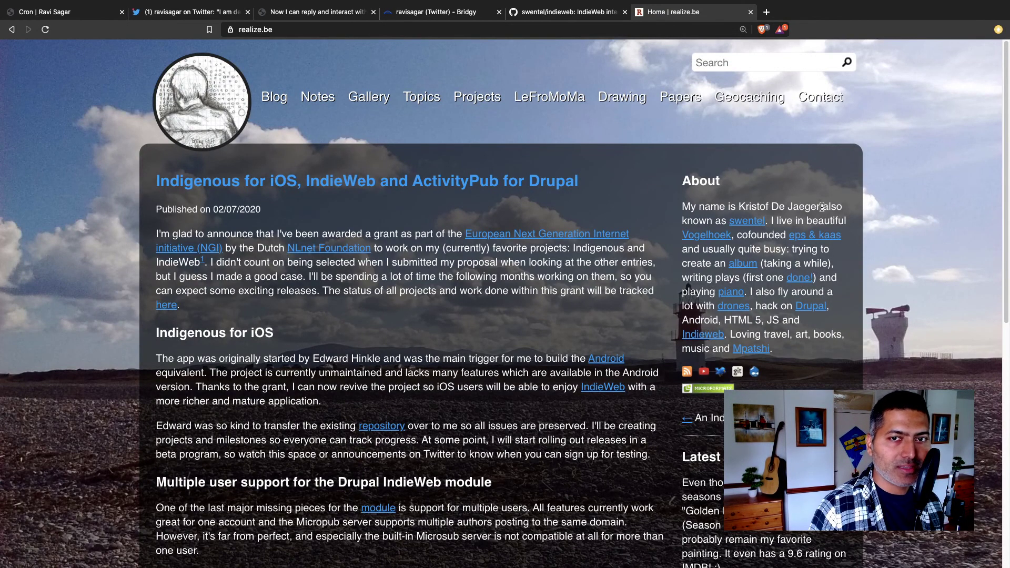
- Examine the author's name in the About section and read through the post on Indigenous for iOS, IndieWeb and ActivityPub for Drupal
drag(822, 207, 743, 205)
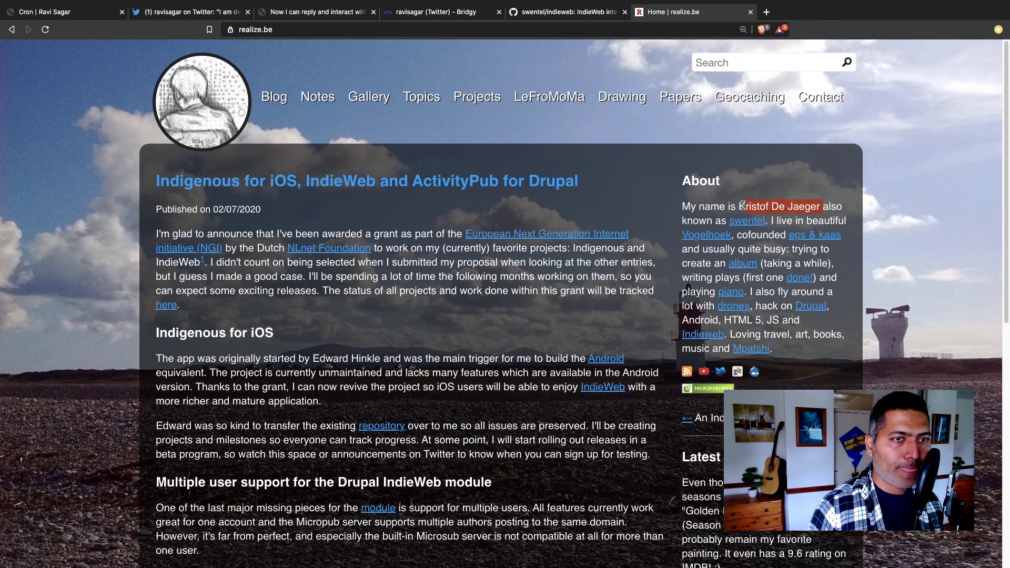
click(371, 296)
scroll(372, 296, down, 4)
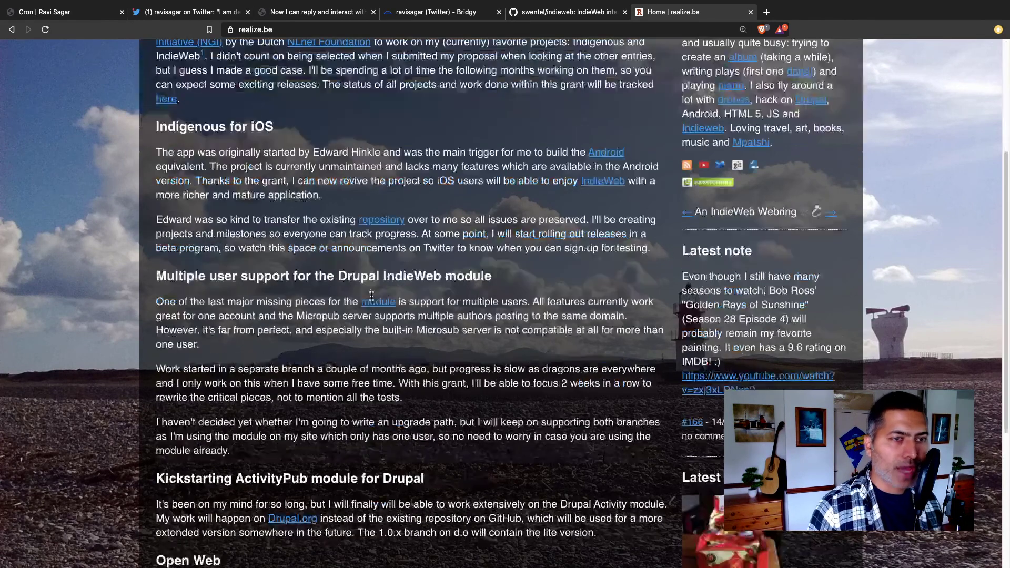
scroll(371, 298, down, 4)
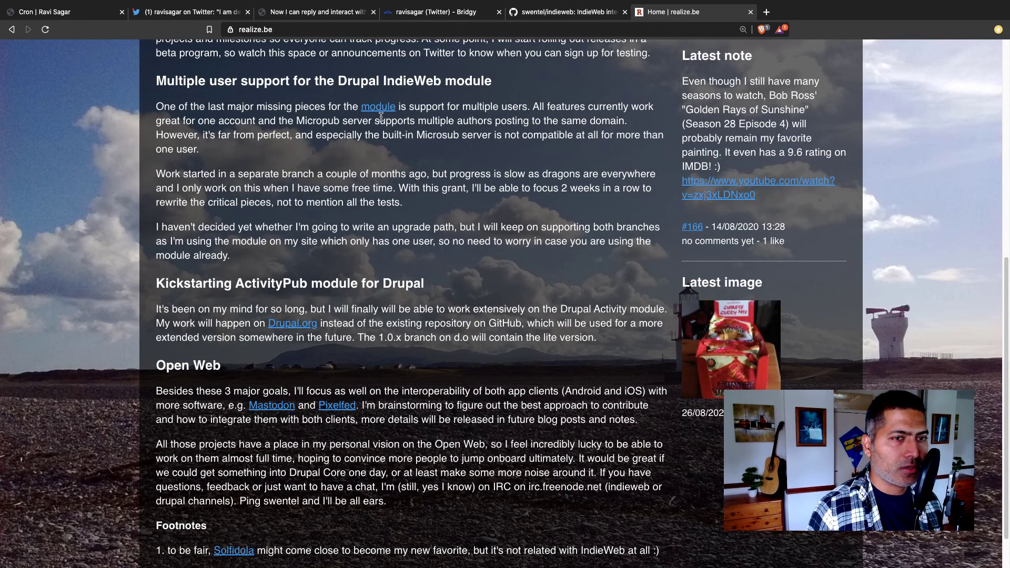
scroll(378, 121, up, 8)
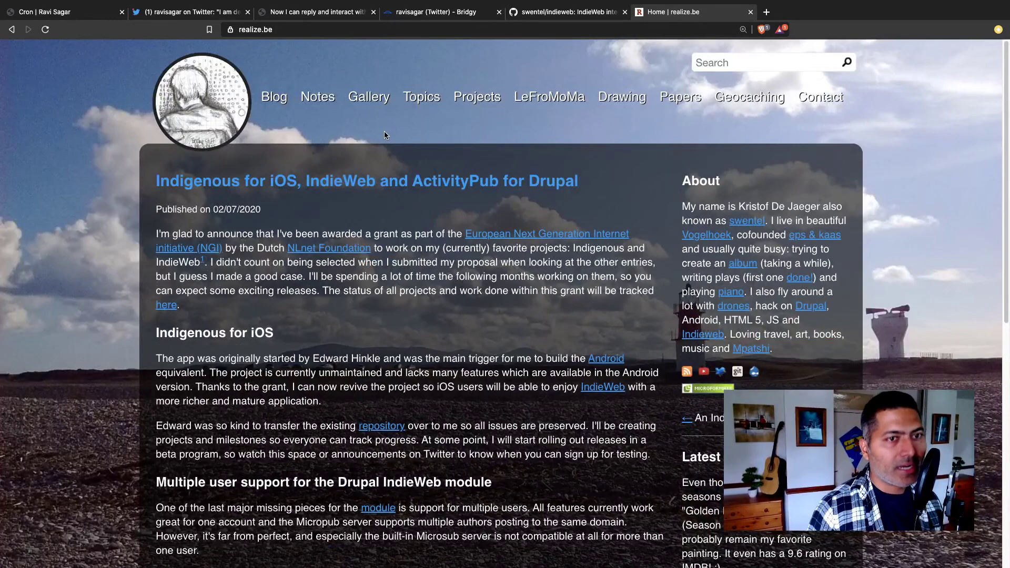